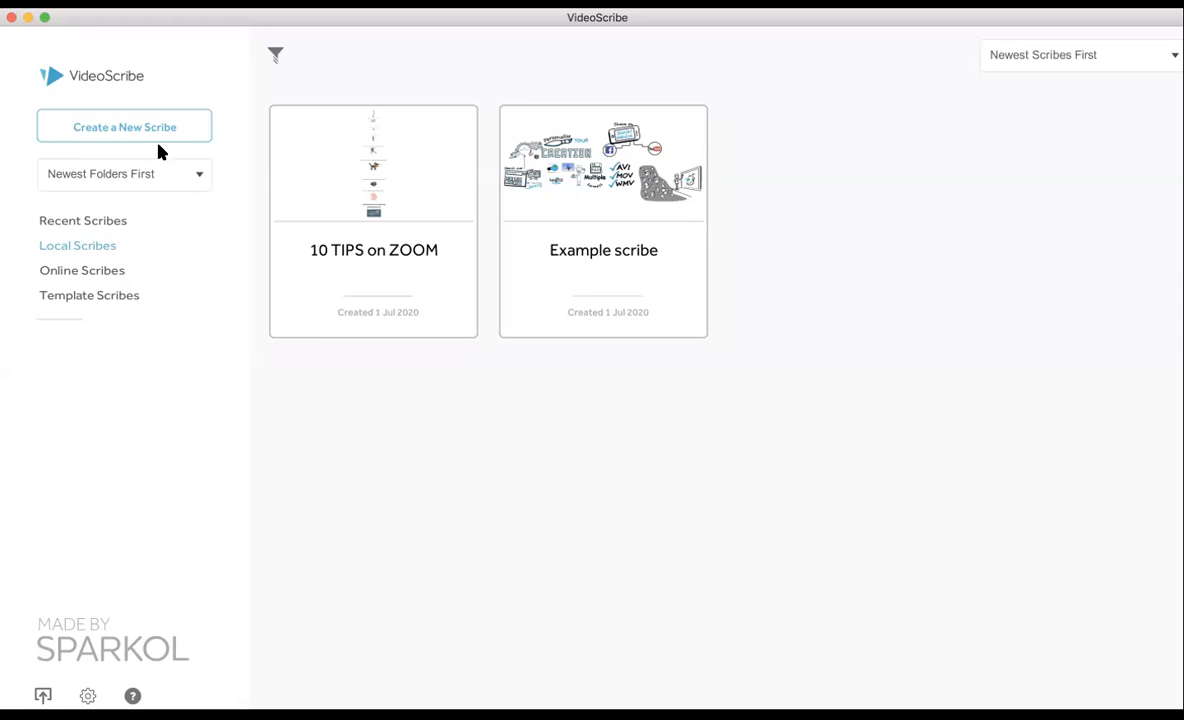
Create a new scribe and add the thinking stick figure with a question mark from the recently used images
click(138, 134)
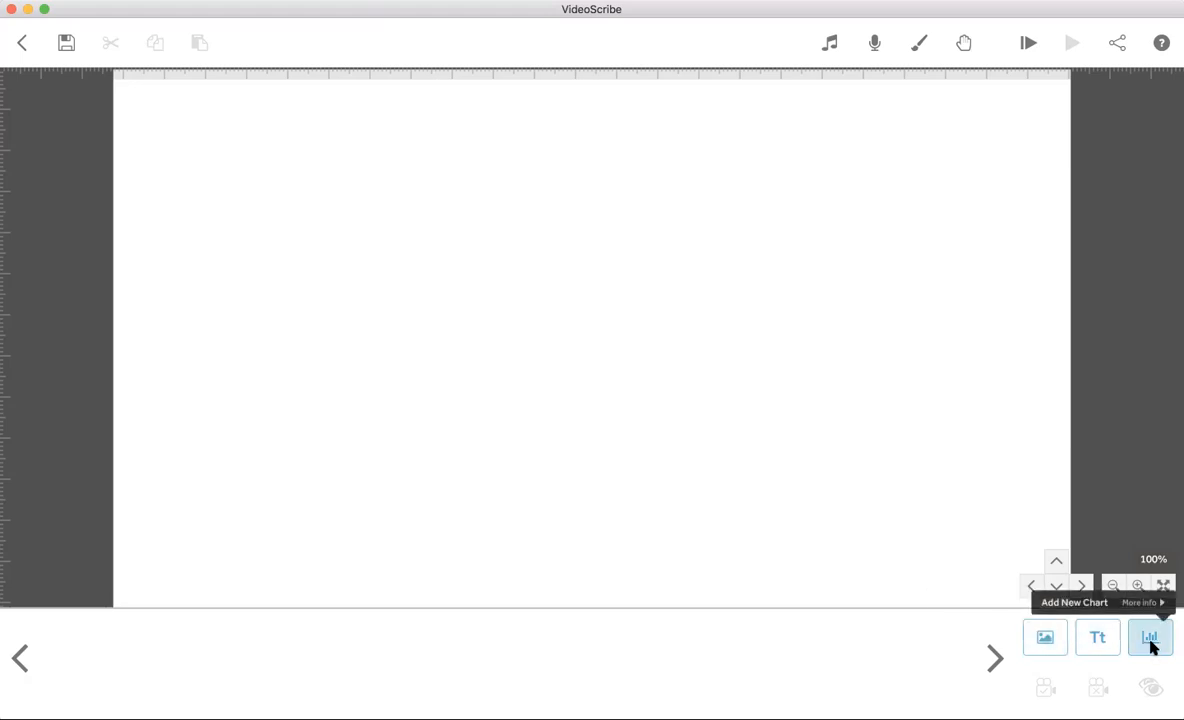
click(1040, 640)
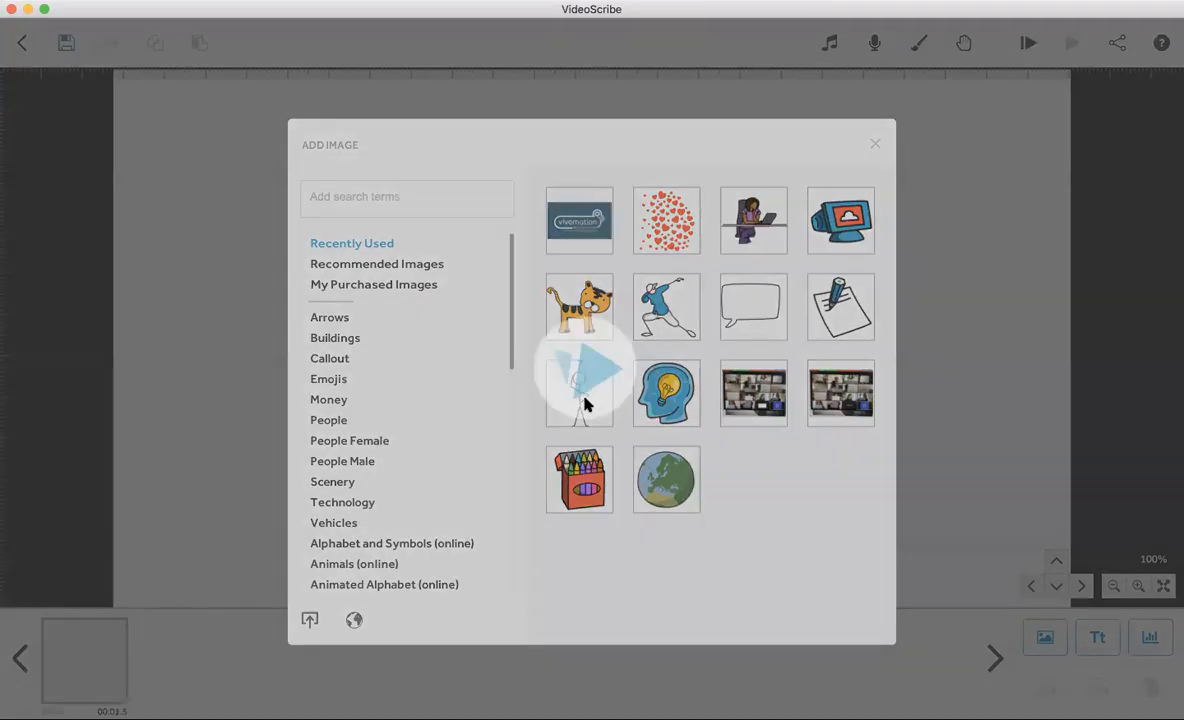
click(580, 393)
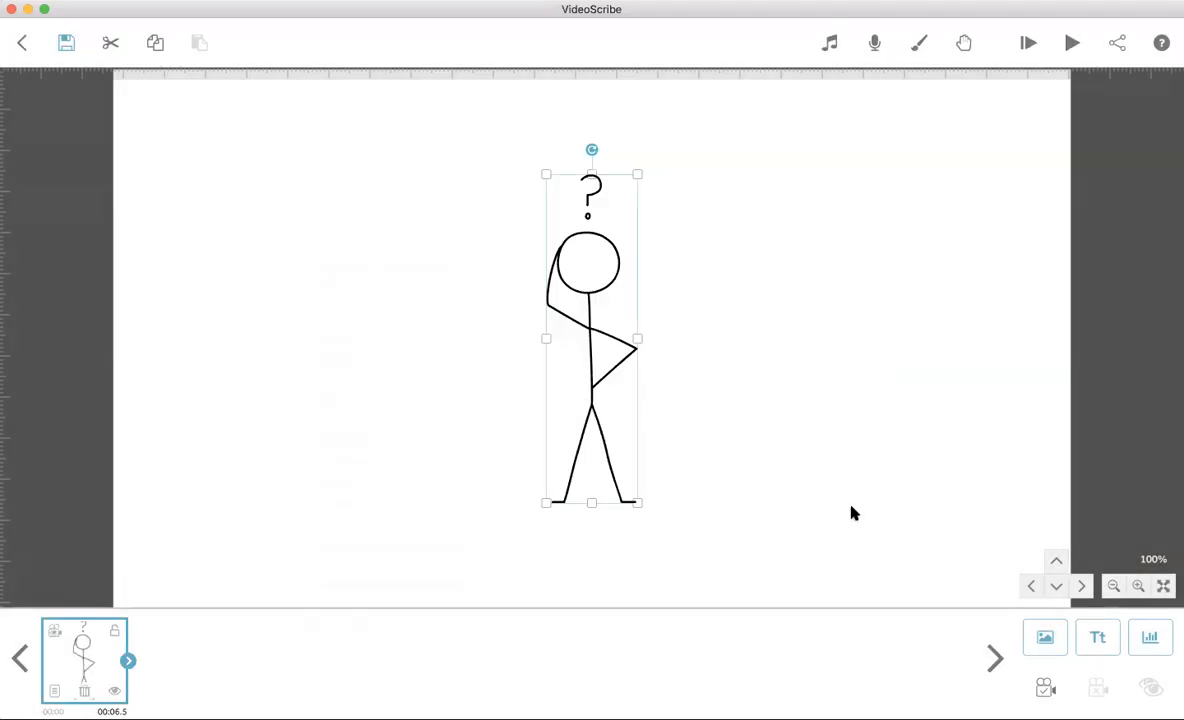
Browse the image library's Technology, Vehicles, Characters, Characters - Emotions and Chart categories
click(1040, 637)
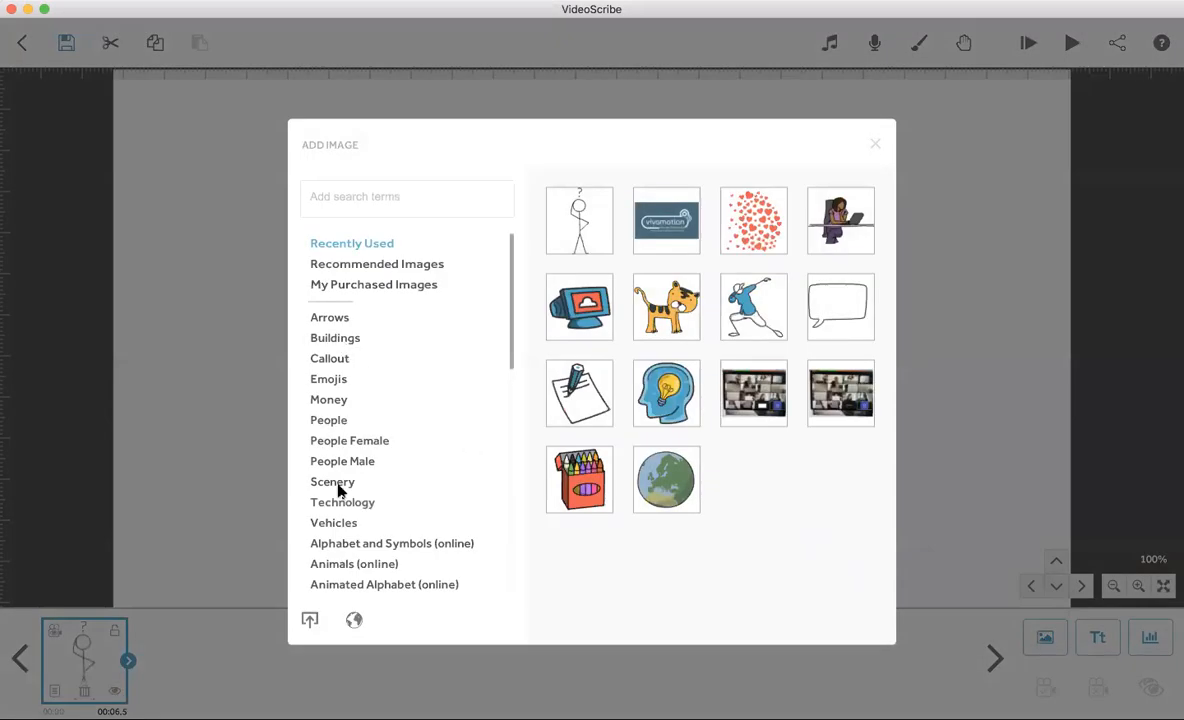
scroll(338, 488, down, 1)
scroll(338, 480, down, 3)
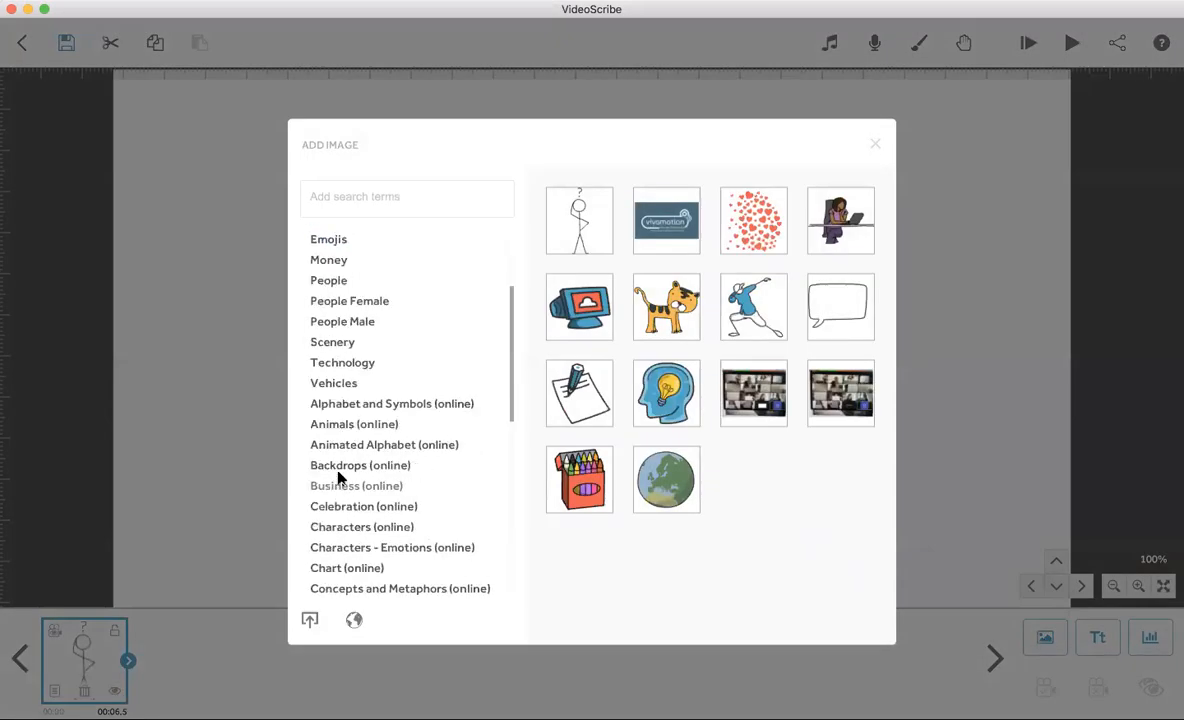
click(338, 364)
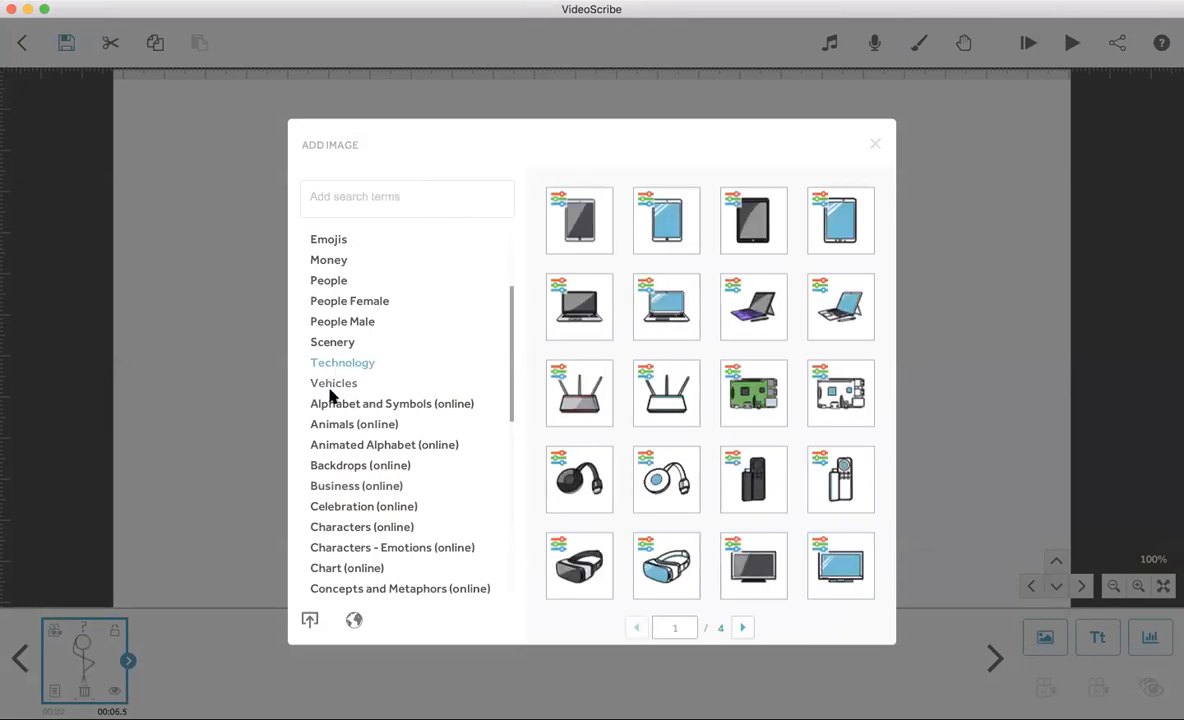
click(336, 384)
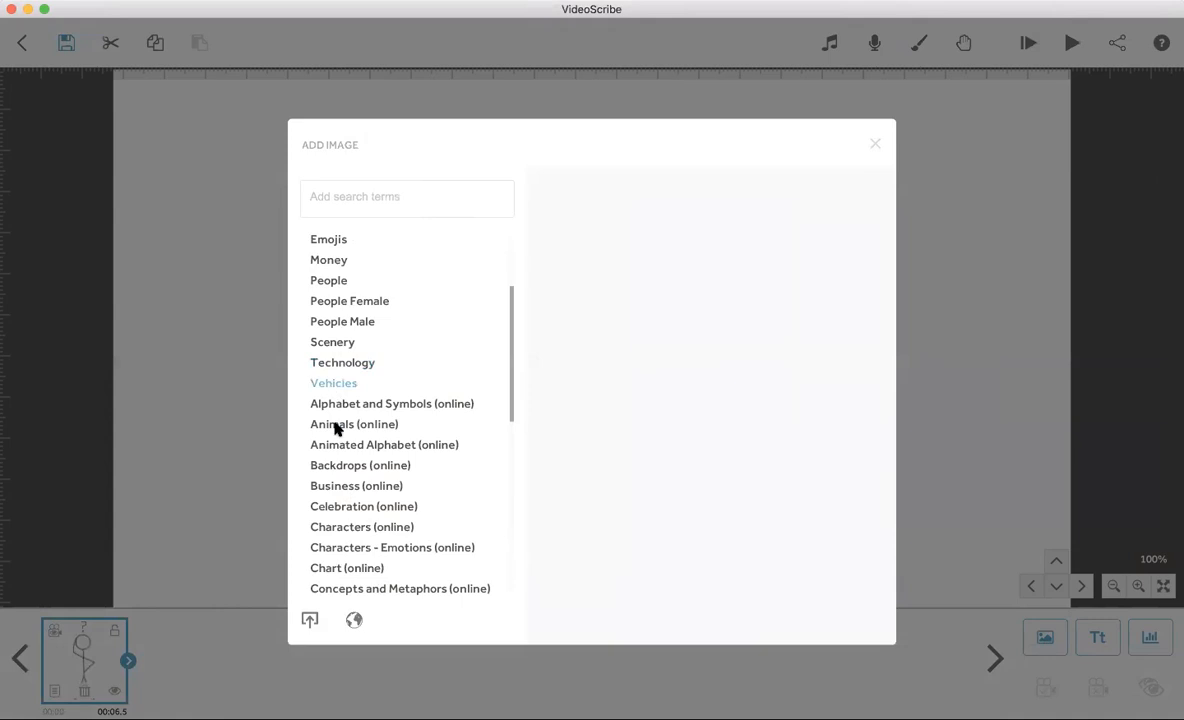
click(338, 533)
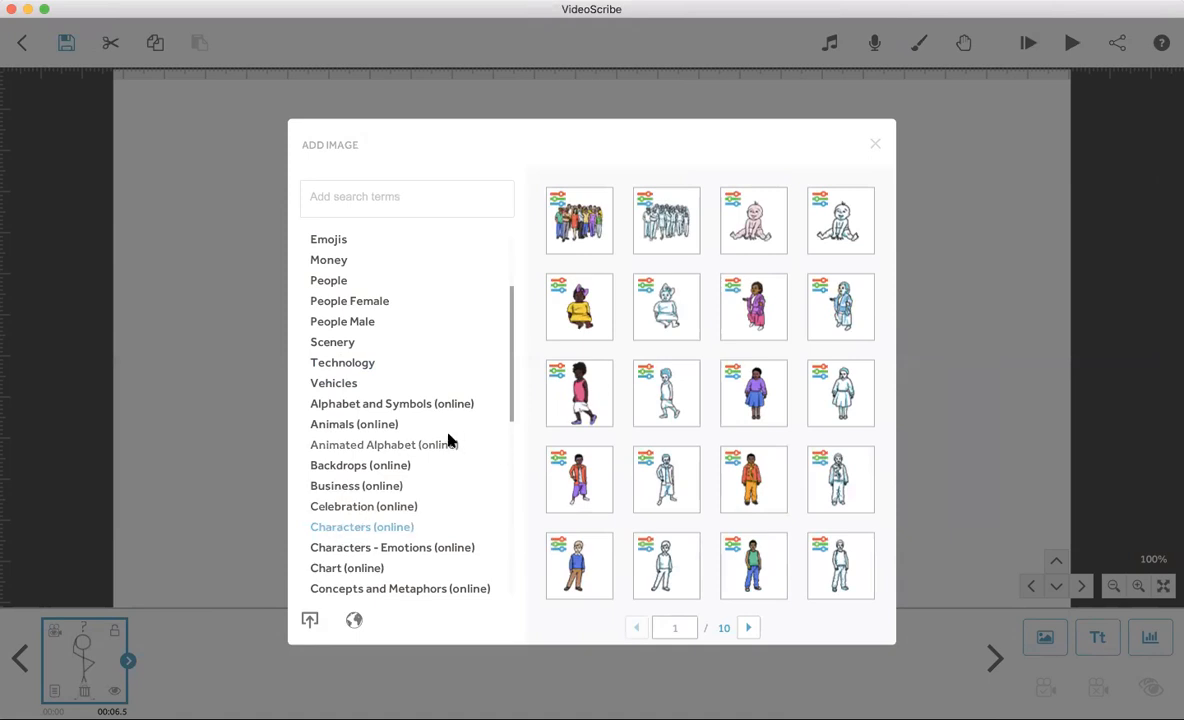
click(388, 548)
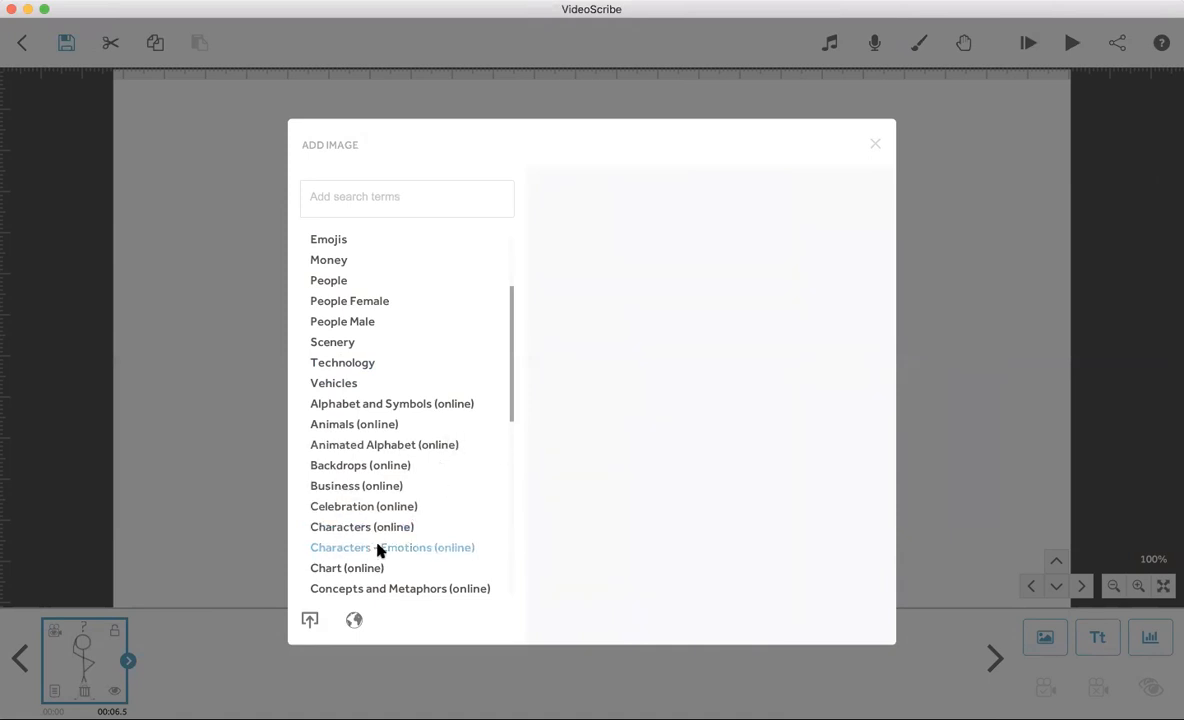
click(338, 568)
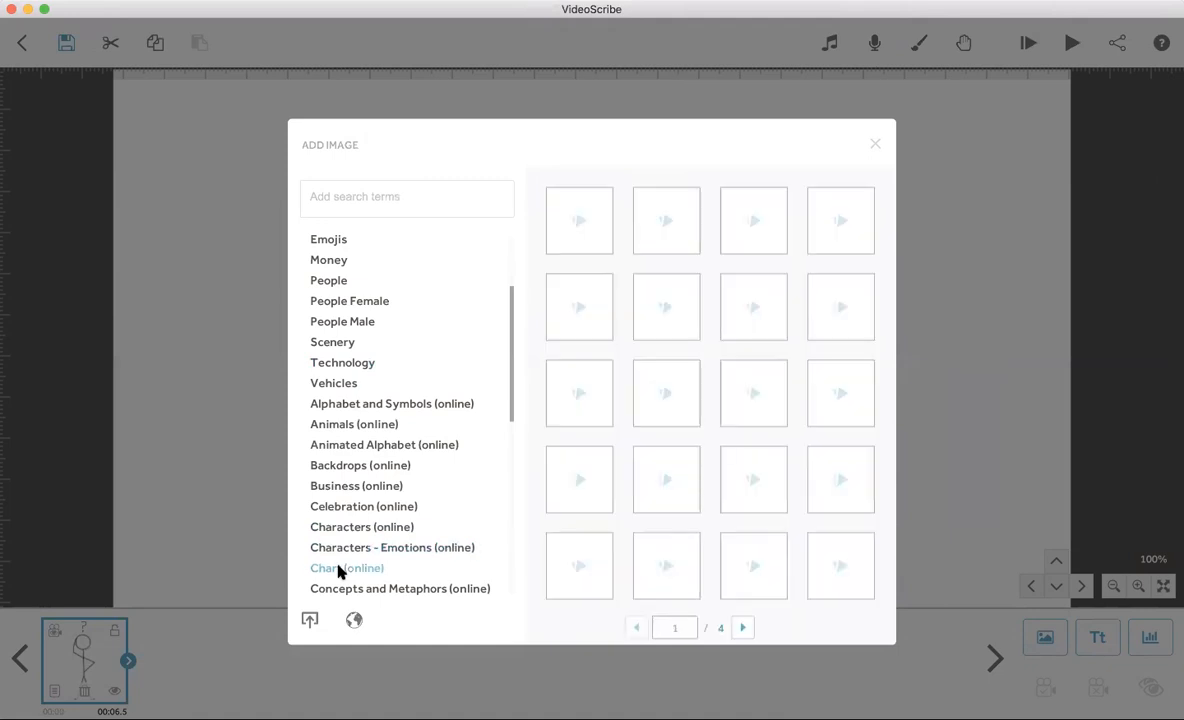
Add the grey 10-cent Liberty coin from the Money image category and place it to the right of the stick figure
click(327, 260)
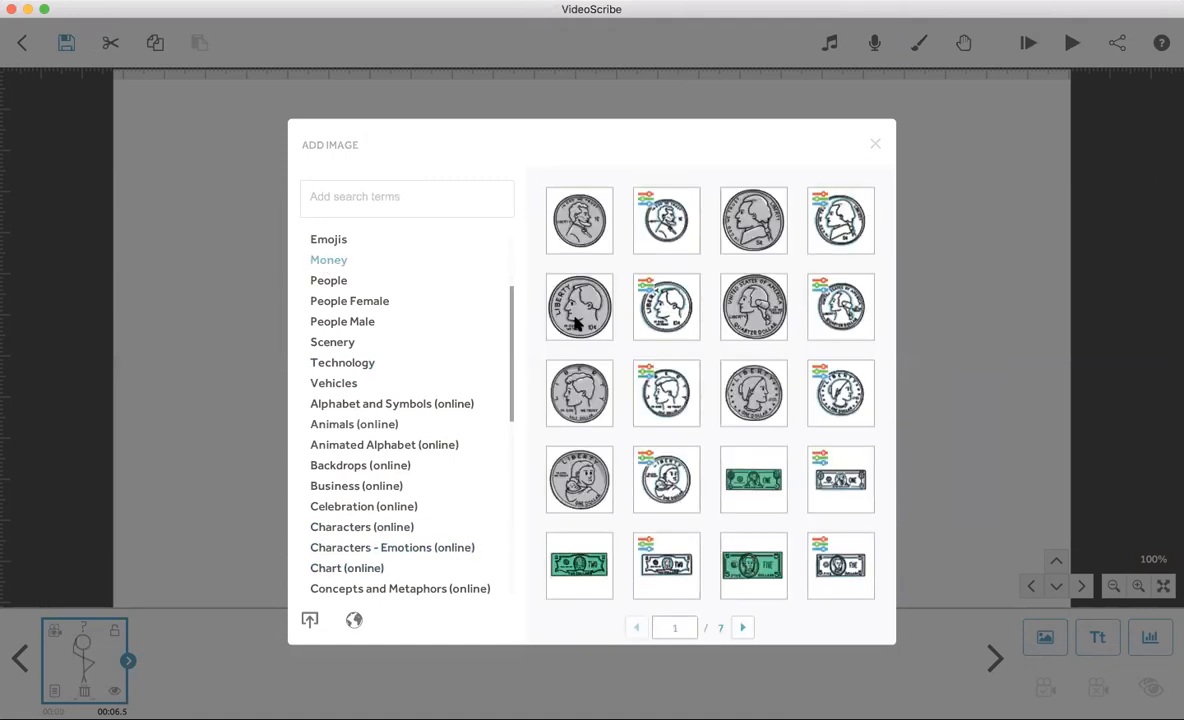
click(576, 322)
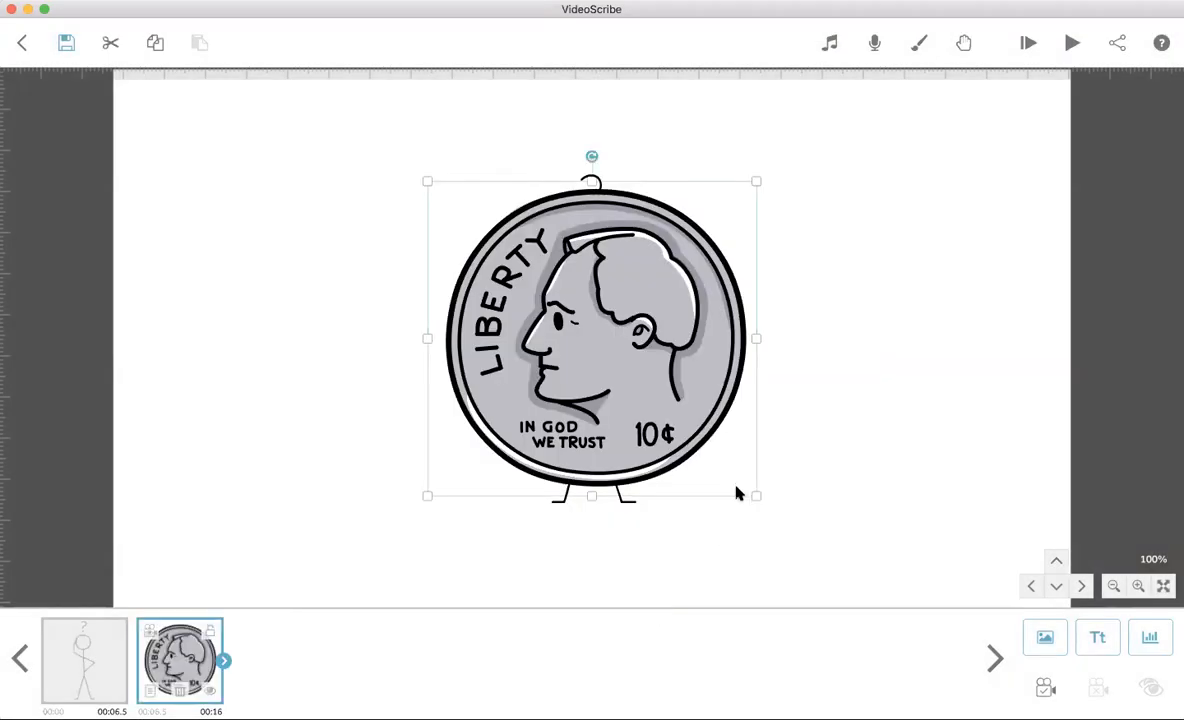
drag(505, 332, 739, 275)
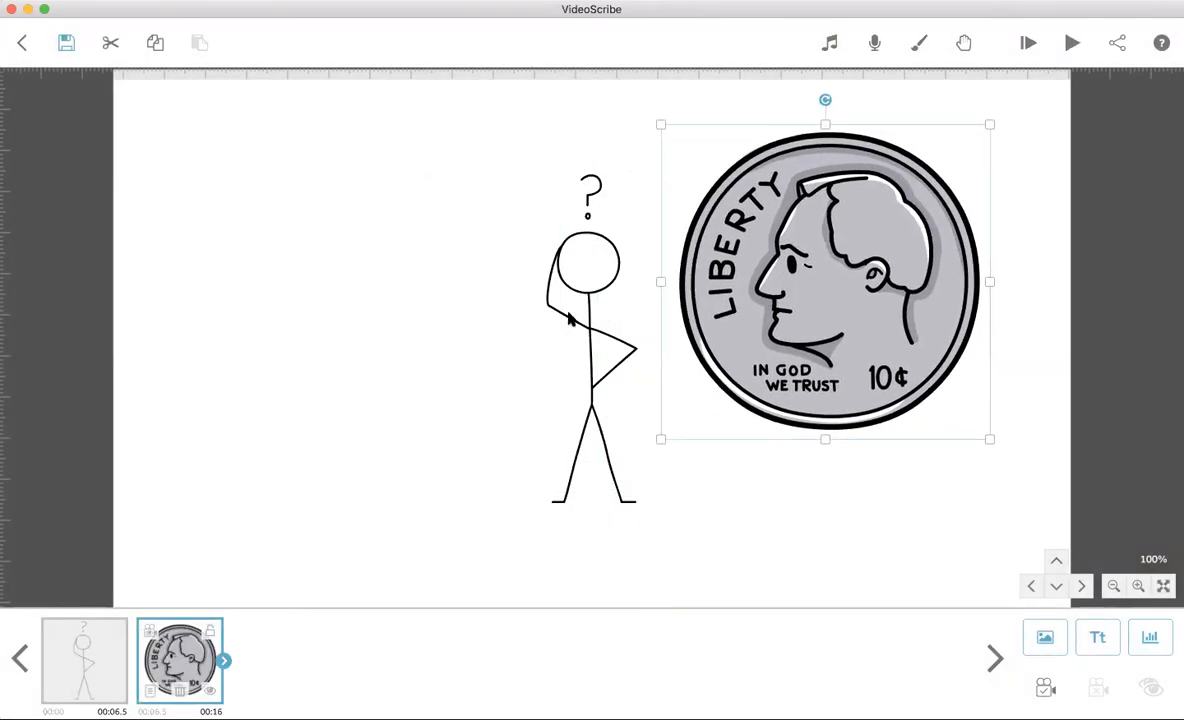
Move the stick figure to the left part of the canvas, make it smaller and tilt it clockwise
click(568, 318)
drag(548, 278, 351, 258)
drag(429, 148, 444, 190)
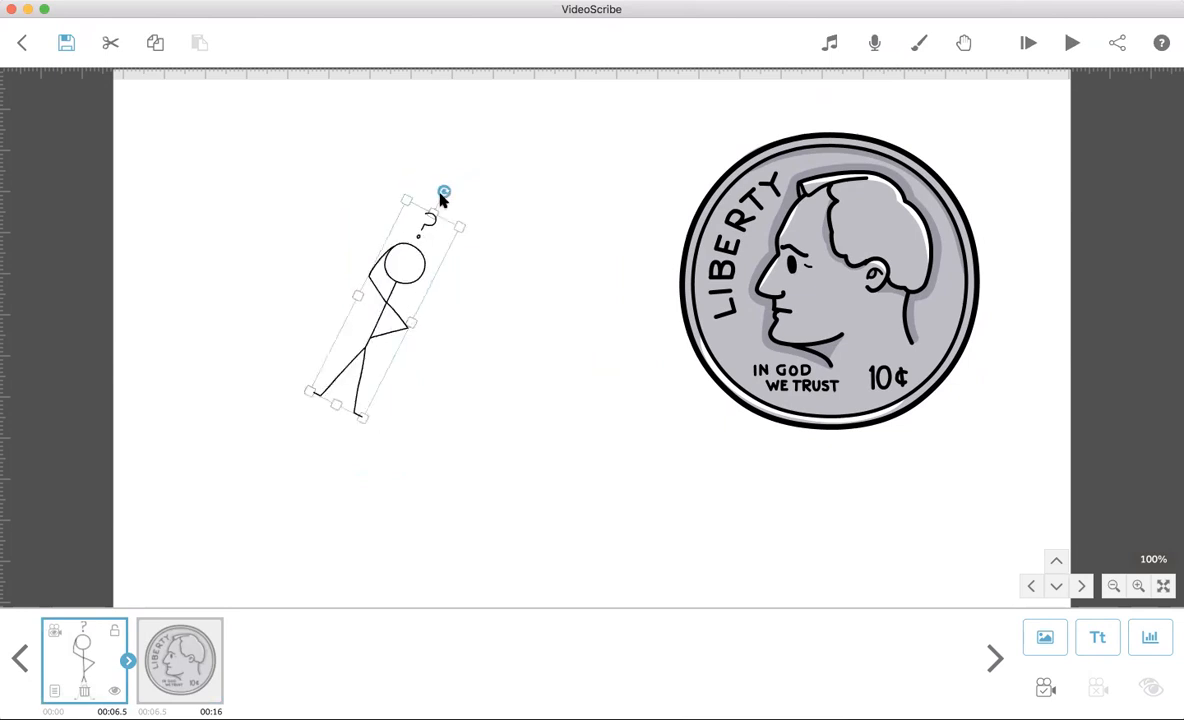
click(493, 272)
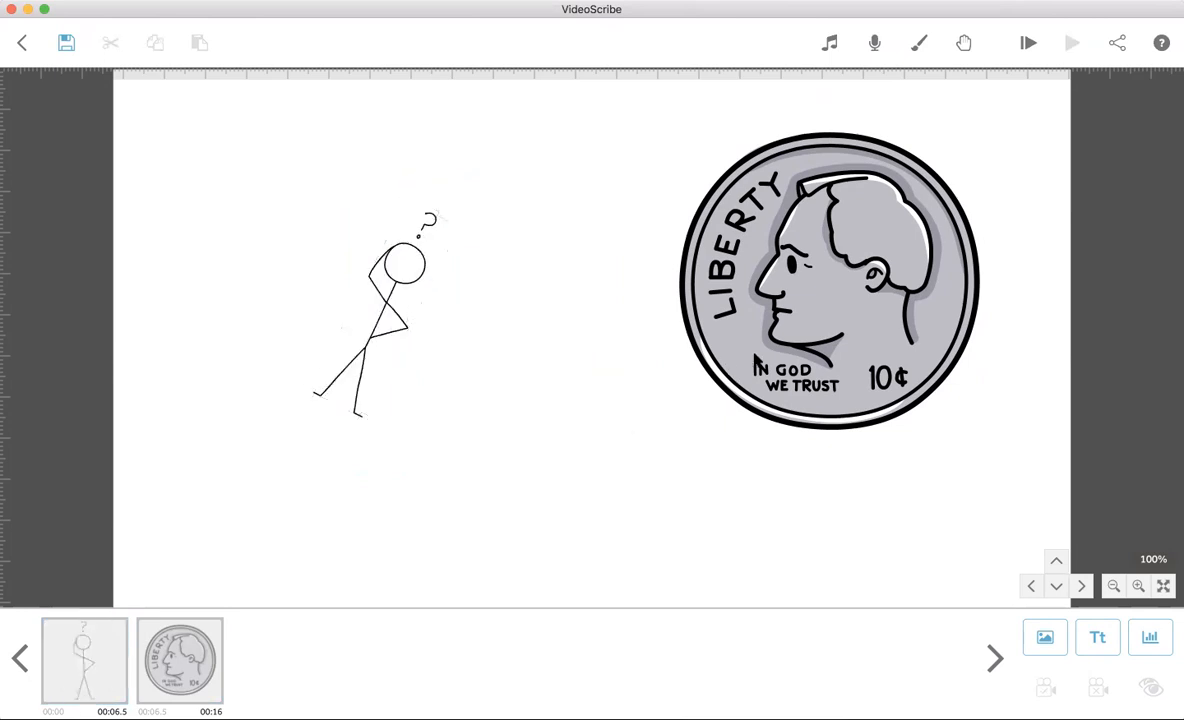
Move the coin closer to the stick figure and slightly lower on the canvas
click(701, 333)
drag(722, 322, 633, 344)
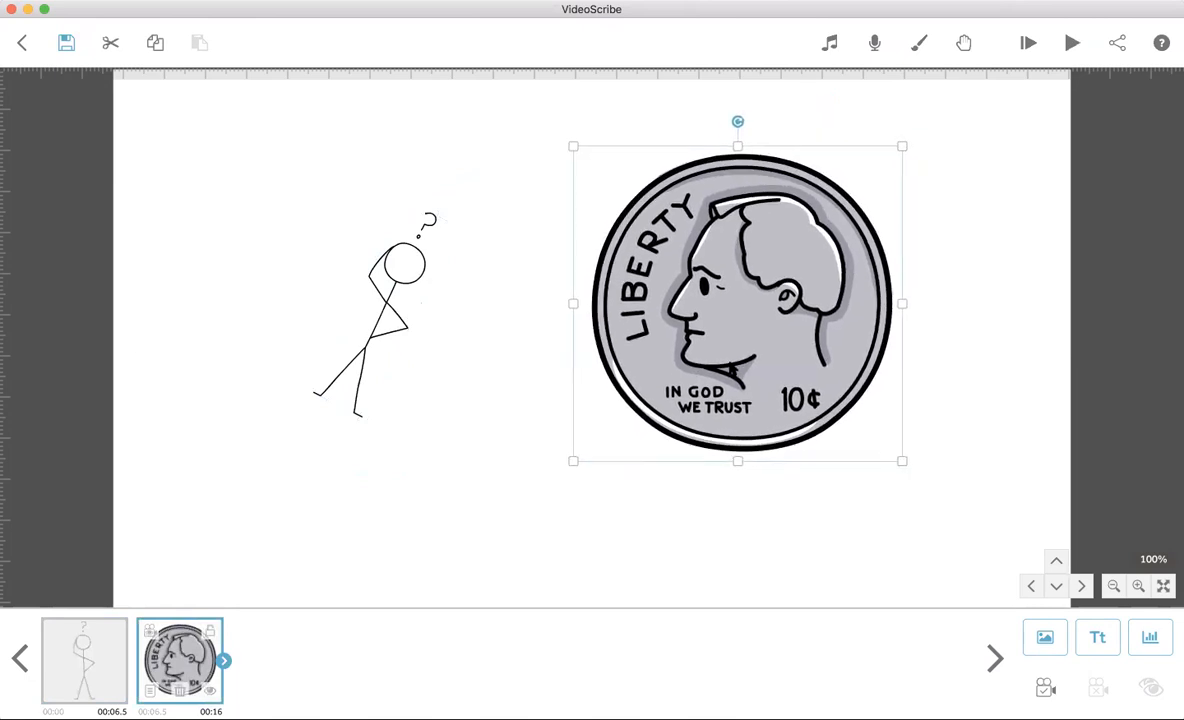
click(617, 514)
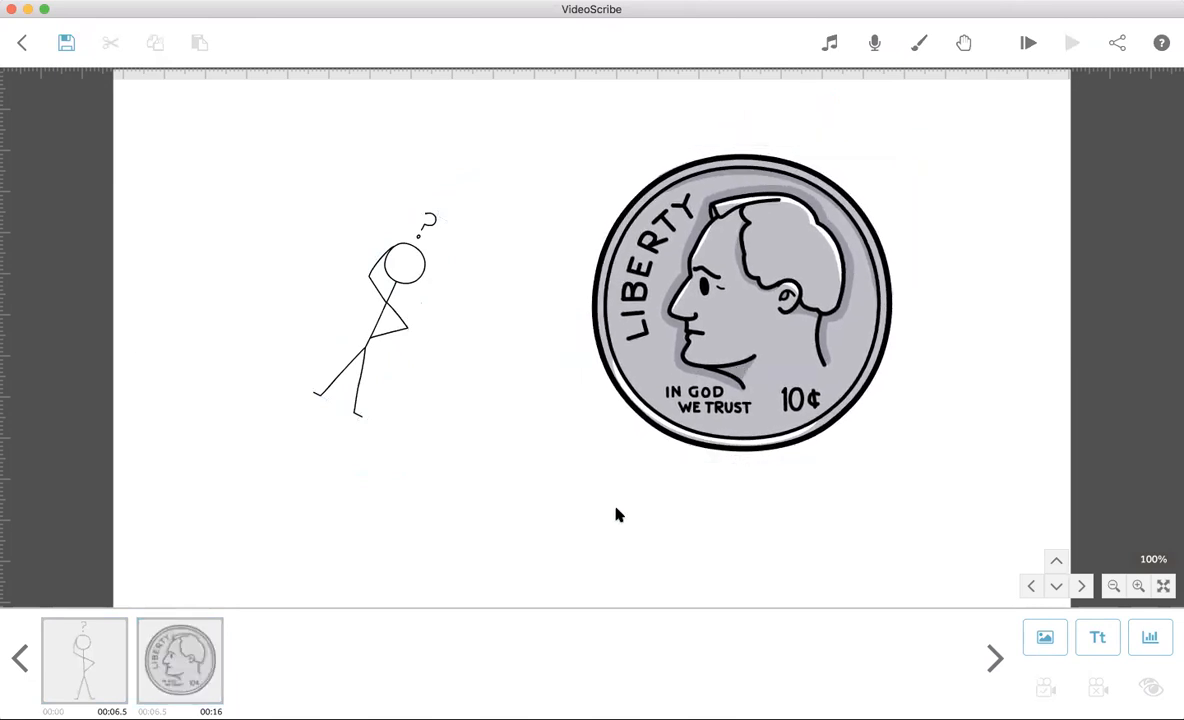
scroll(617, 514, down, 6)
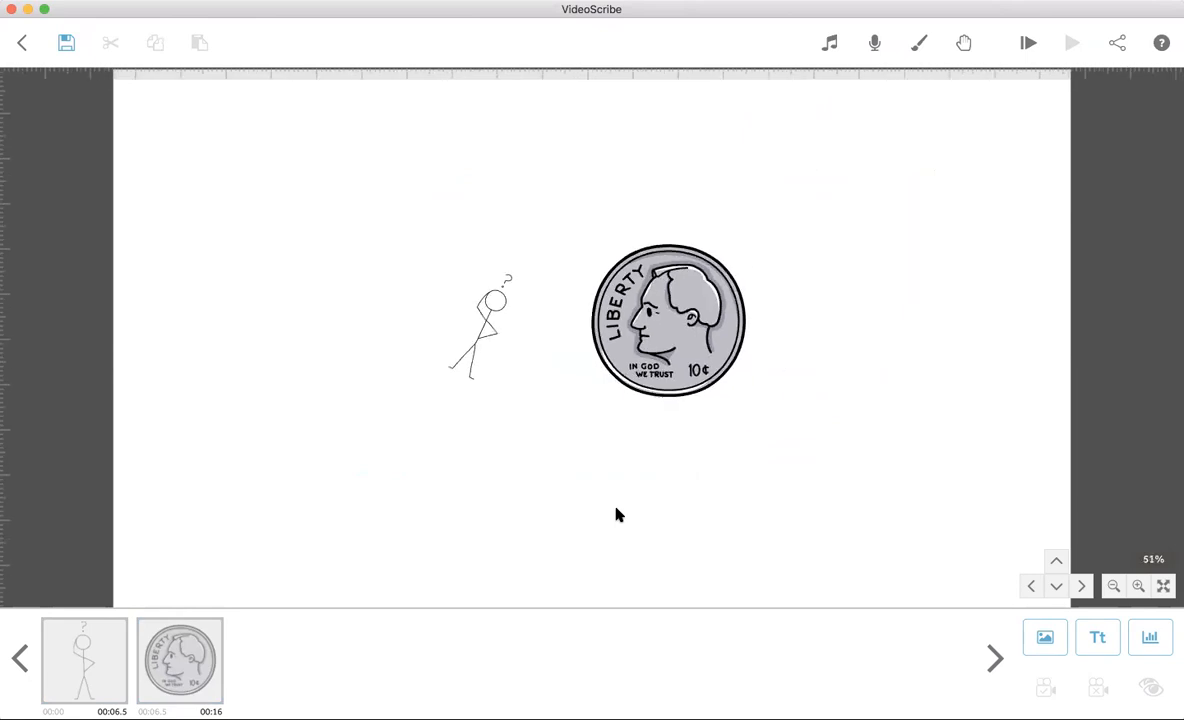
scroll(617, 514, up, 8)
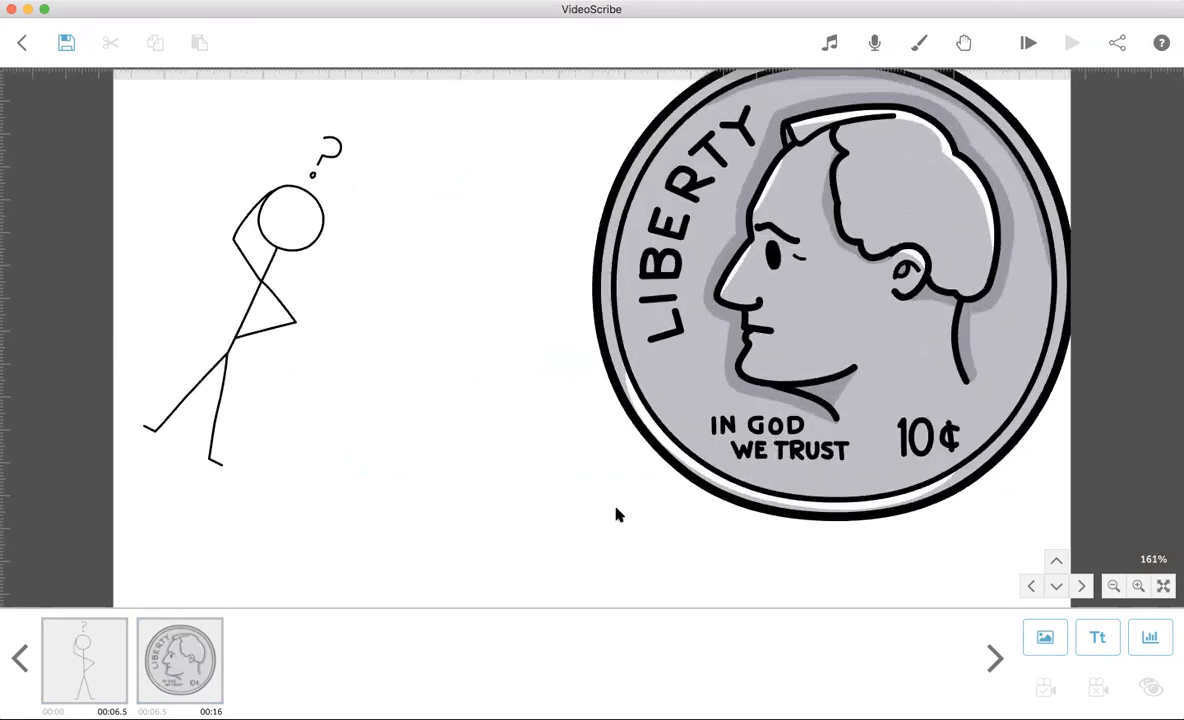
scroll(617, 514, down, 5)
scroll(617, 514, up, 3)
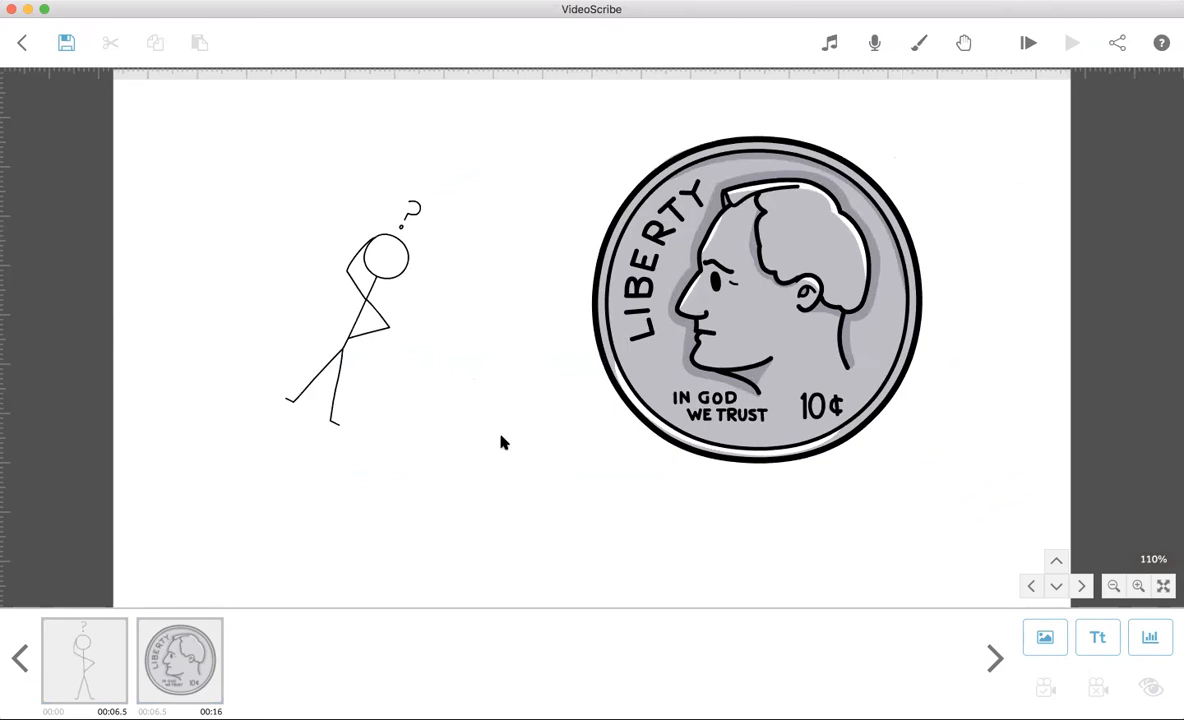
Set the stick figure's camera to a close-up view centred on it at 236% zoom and preview the scribe from the start
click(336, 362)
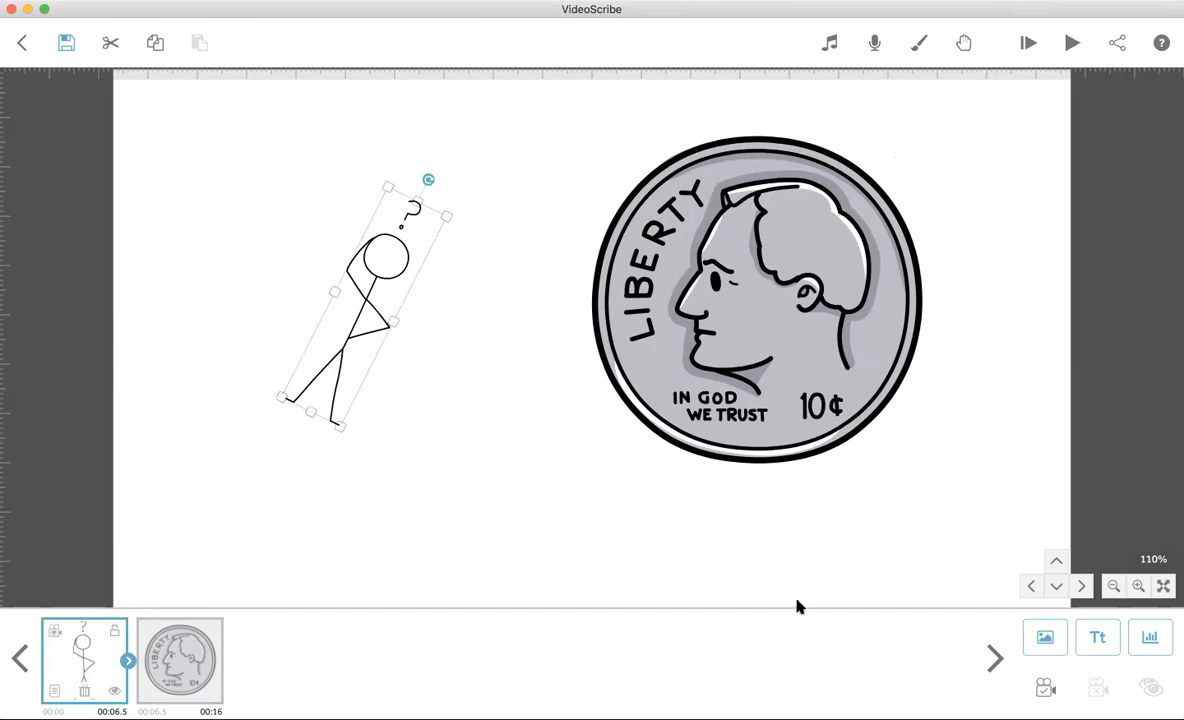
drag(563, 468, 830, 469)
scroll(830, 476, down, 3)
scroll(830, 476, up, 5)
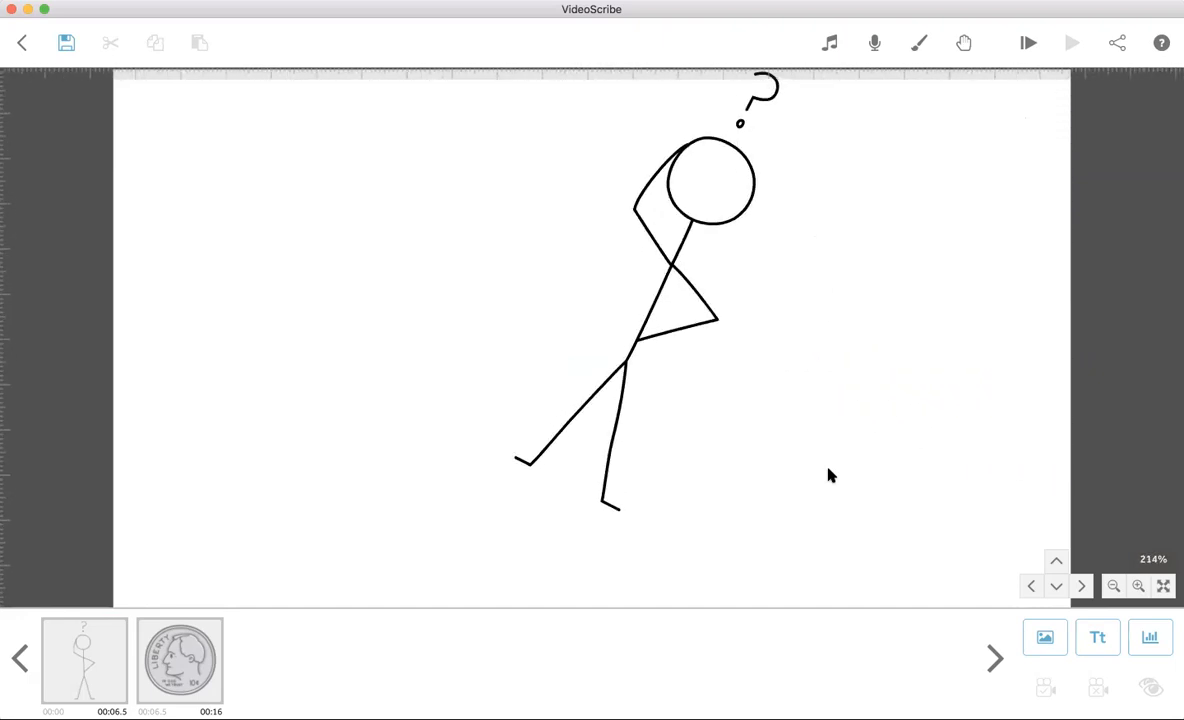
drag(758, 436, 692, 470)
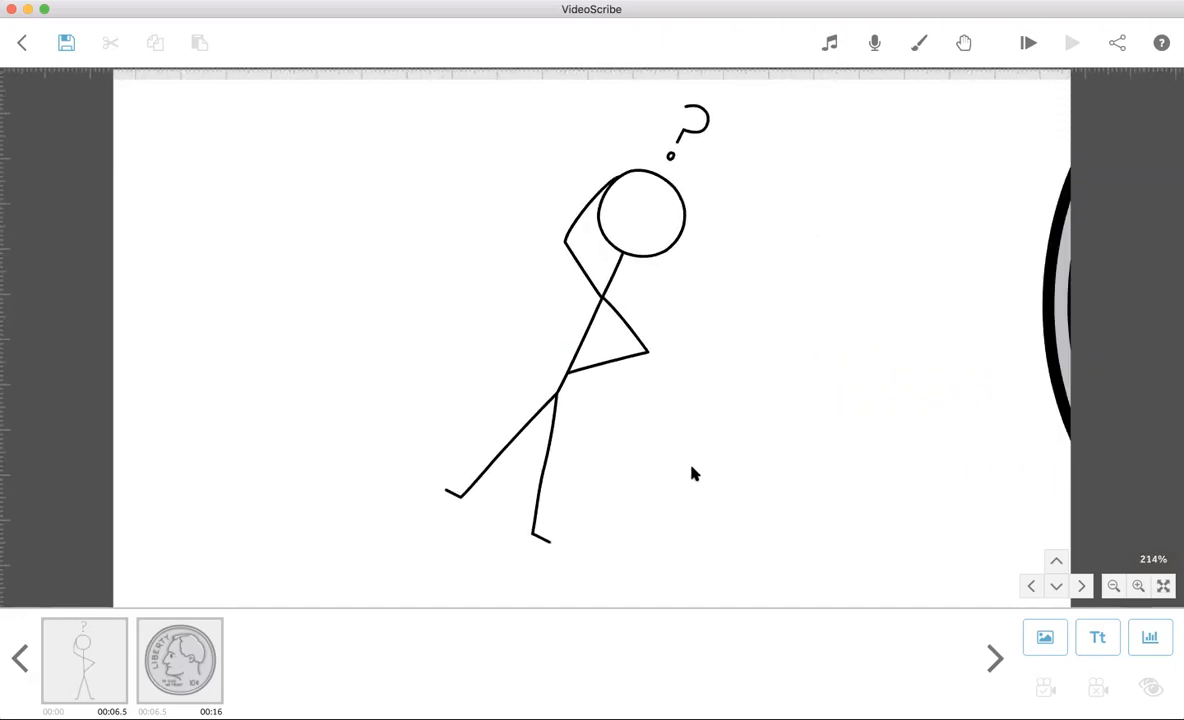
scroll(692, 476, up, 1)
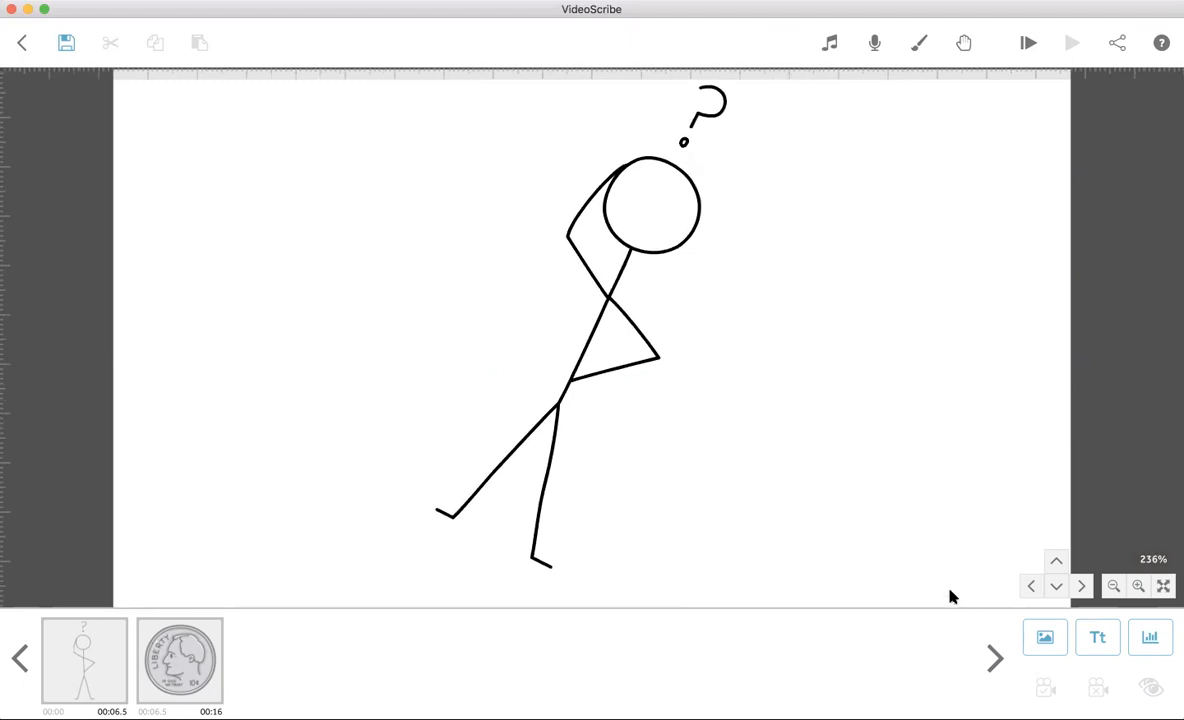
click(626, 405)
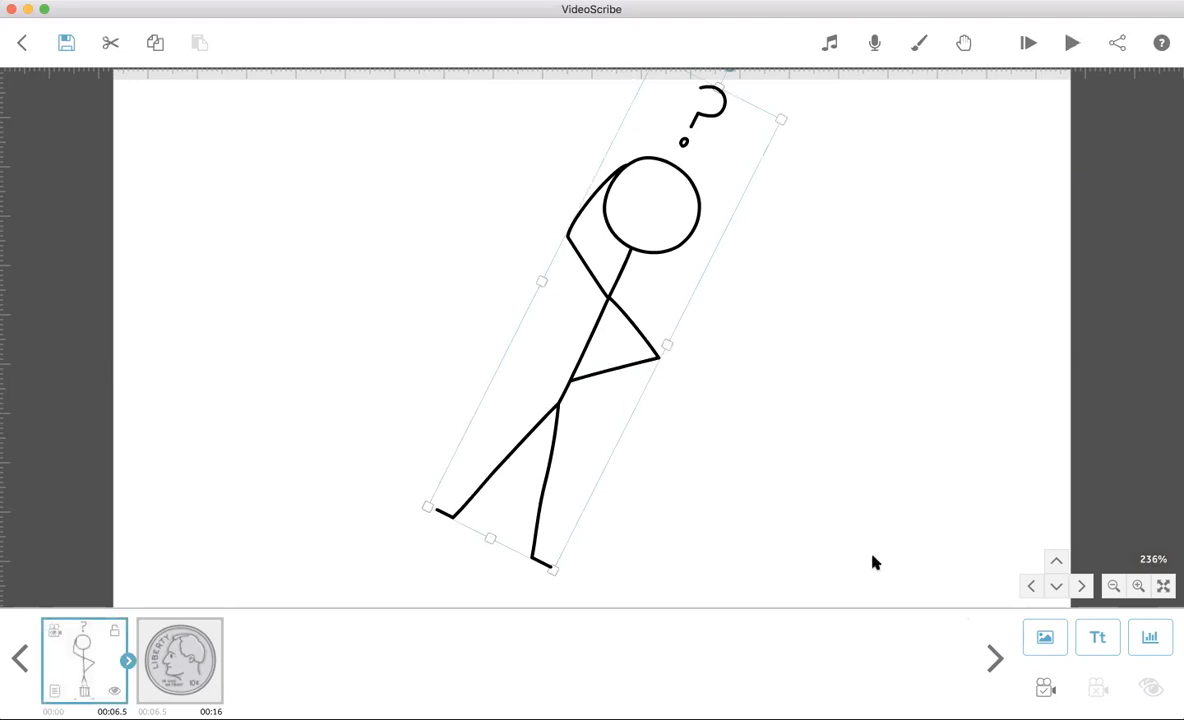
click(1043, 688)
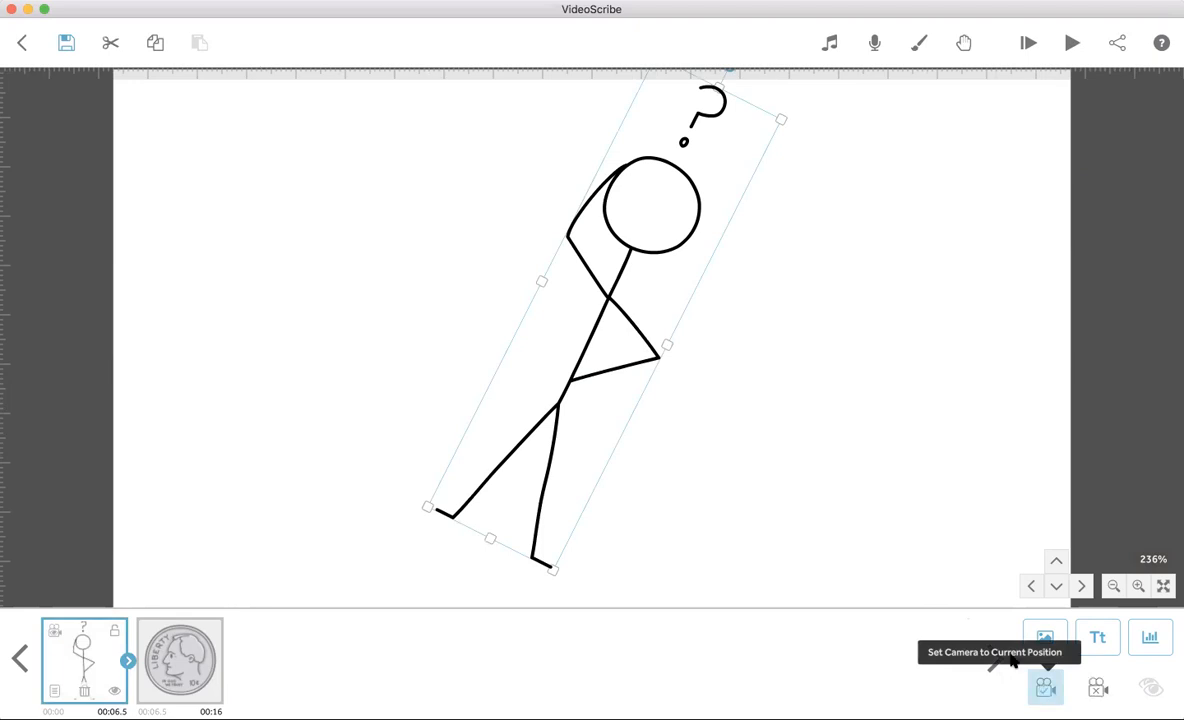
click(897, 531)
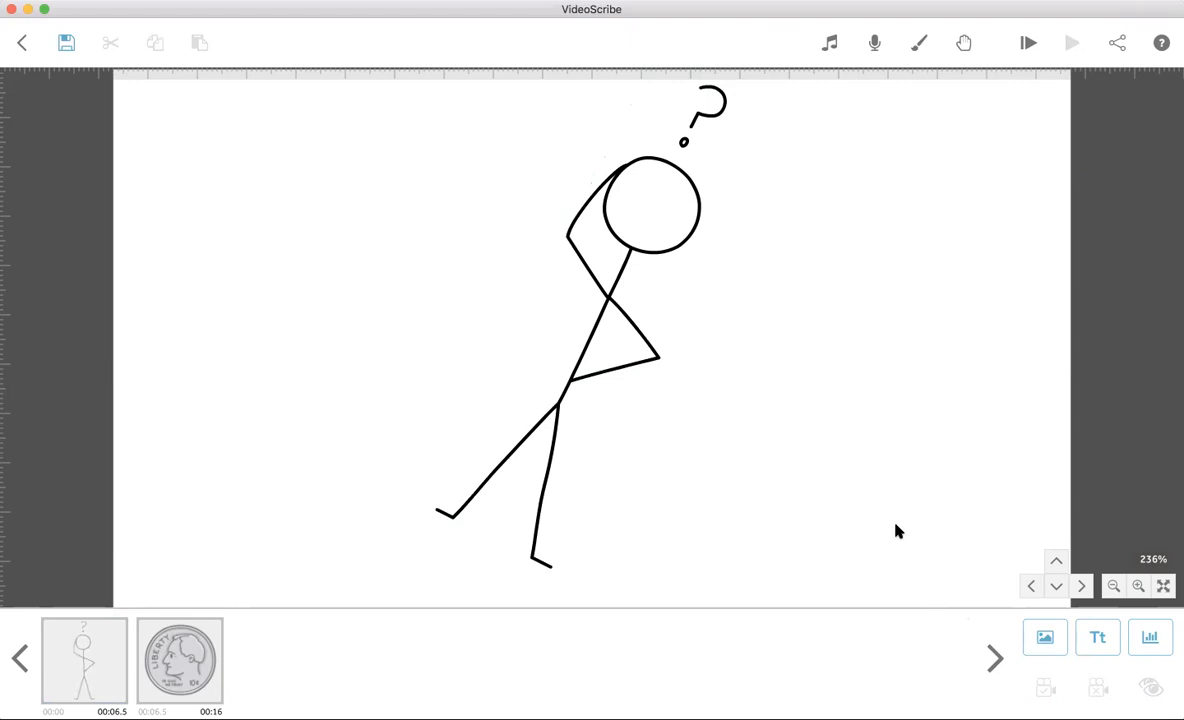
click(1029, 44)
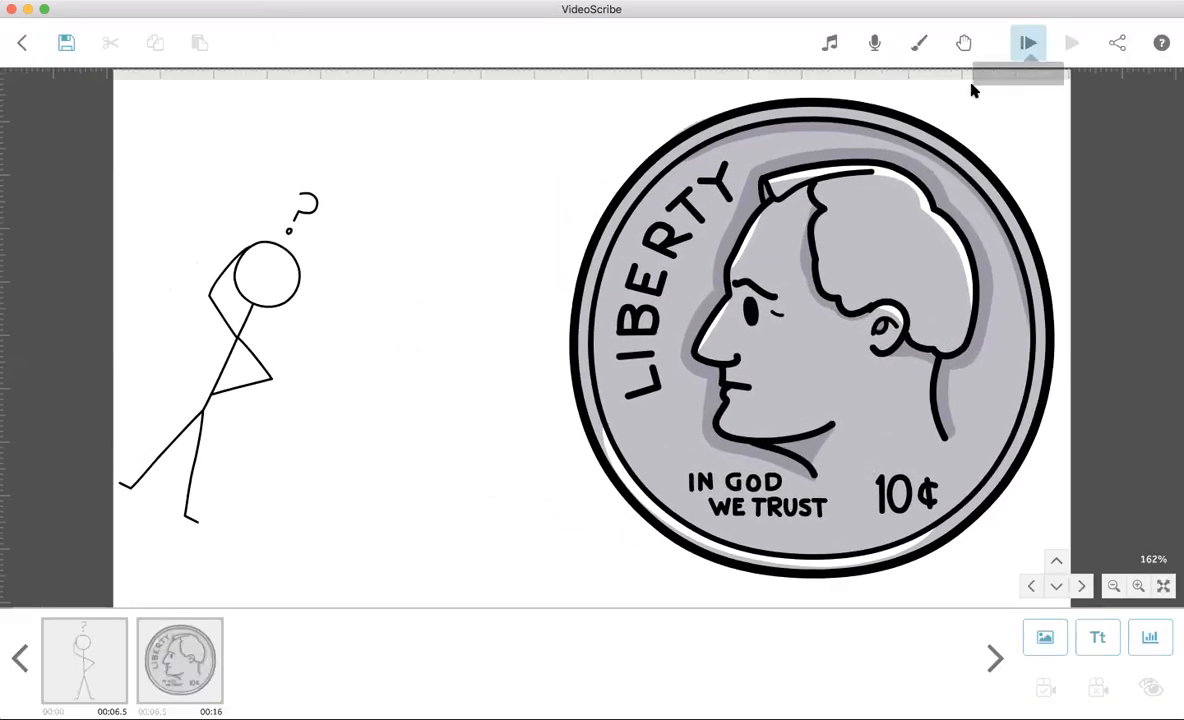
Move the stick figure farther left on the canvas, away from the coin
click(289, 298)
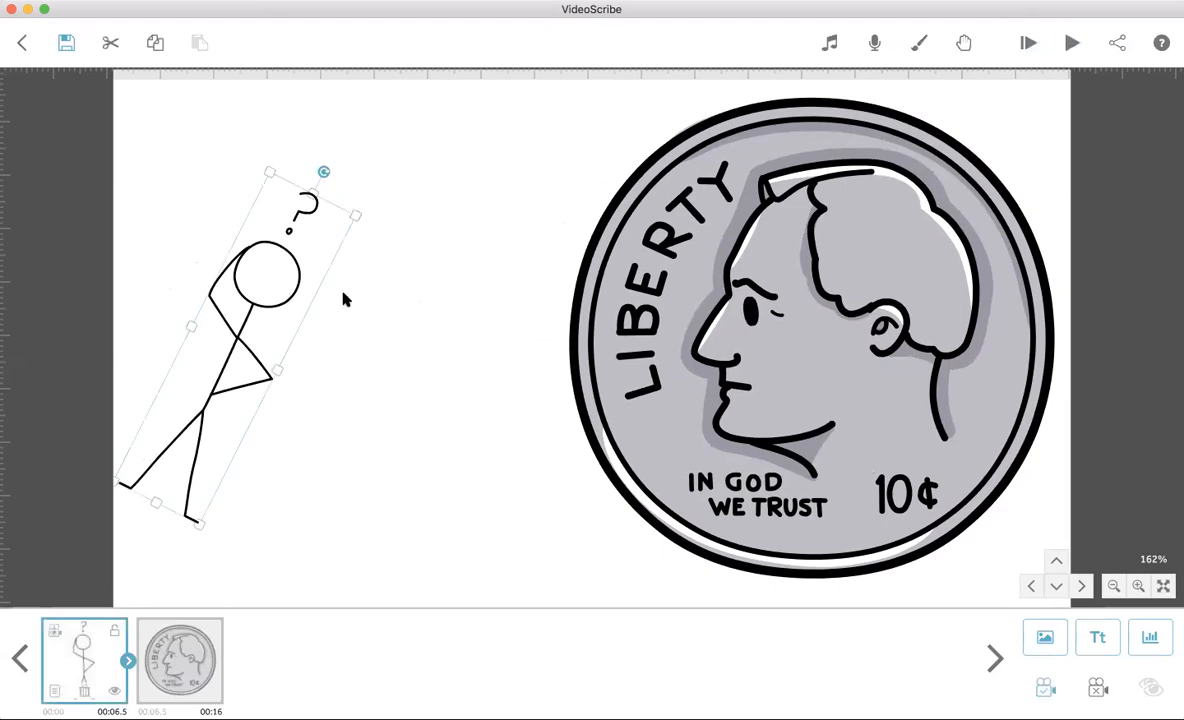
drag(460, 318, 824, 278)
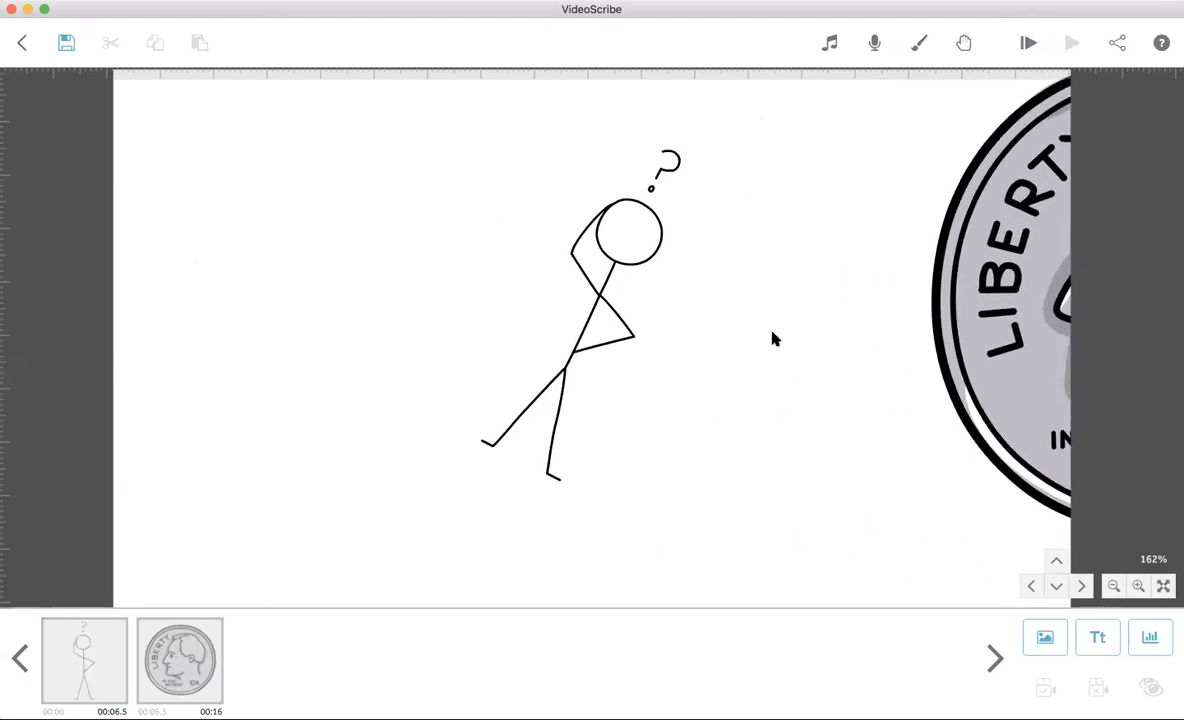
drag(600, 352, 254, 344)
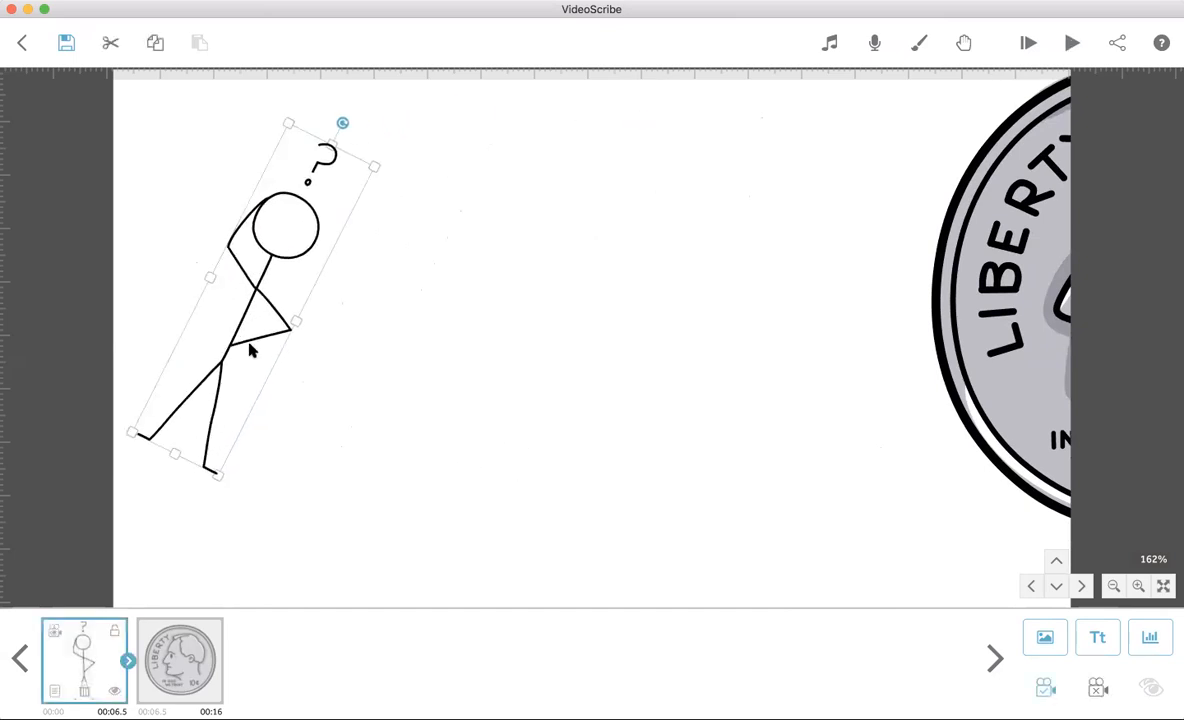
drag(558, 378, 890, 382)
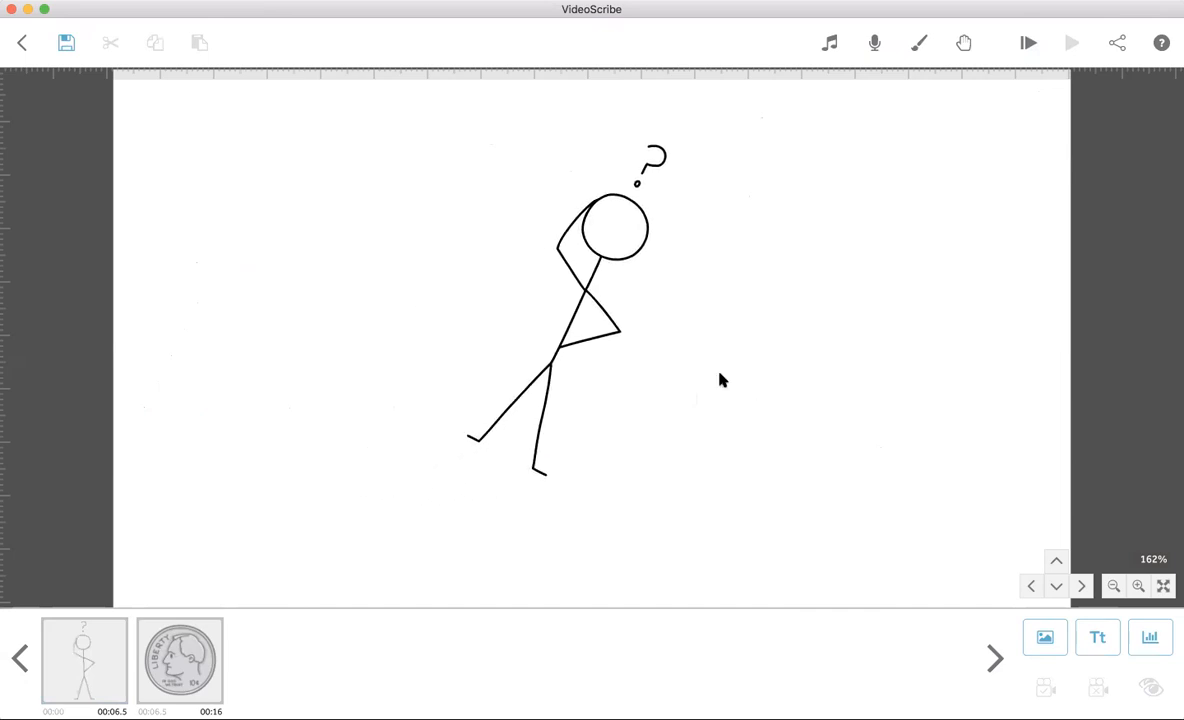
Set the stick figure's animate time to 1.5 seconds and open its pause time setting
click(580, 344)
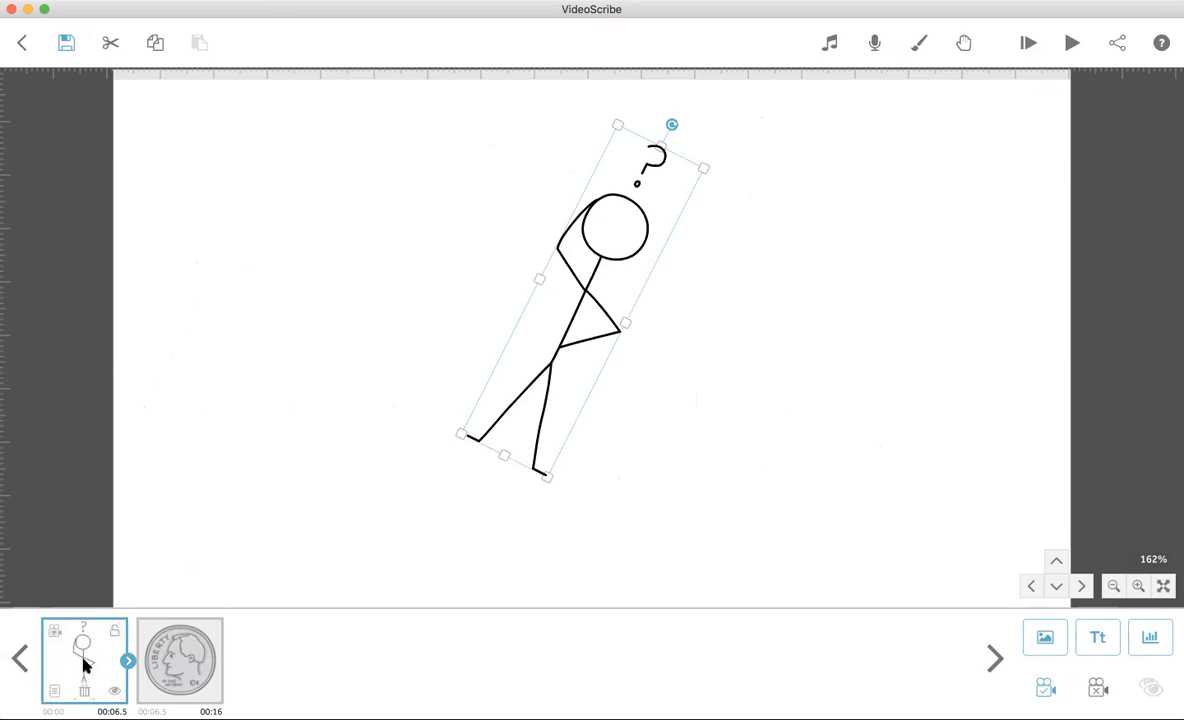
click(127, 660)
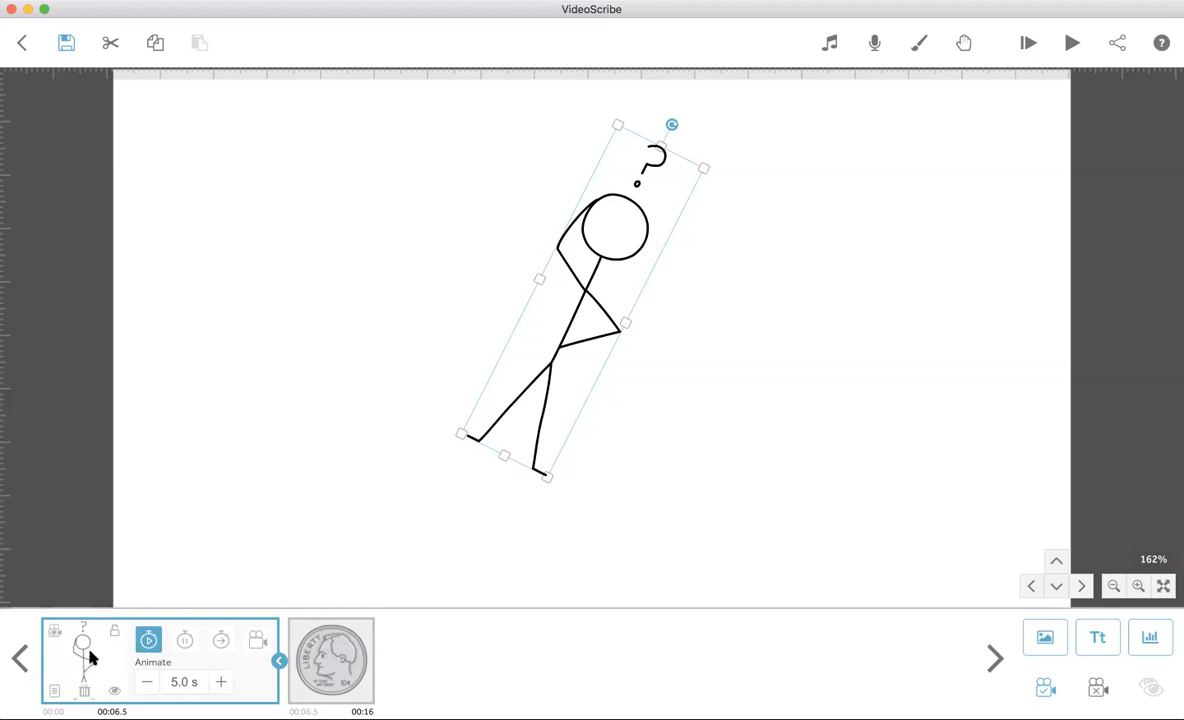
click(145, 681)
click(145, 681)
click(145, 681)
click(145, 681)
click(145, 681)
click(145, 681)
click(145, 681)
click(185, 641)
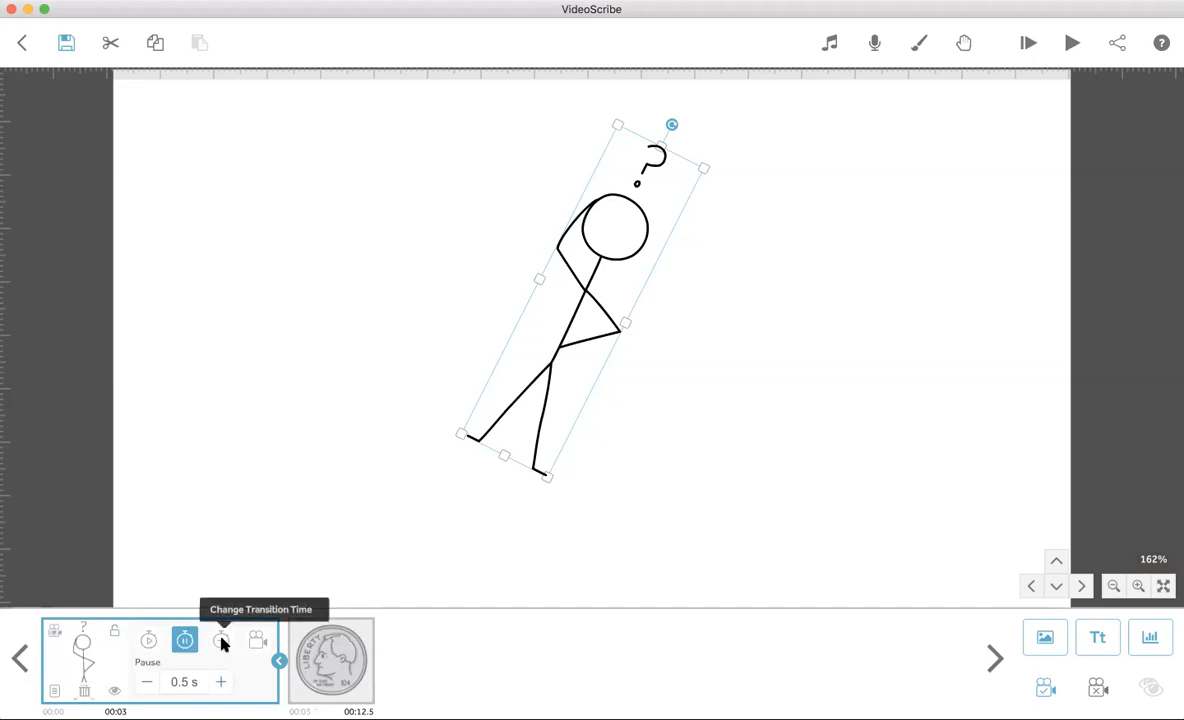
Review the stick figure's transition time, camera settings and animate time
click(222, 641)
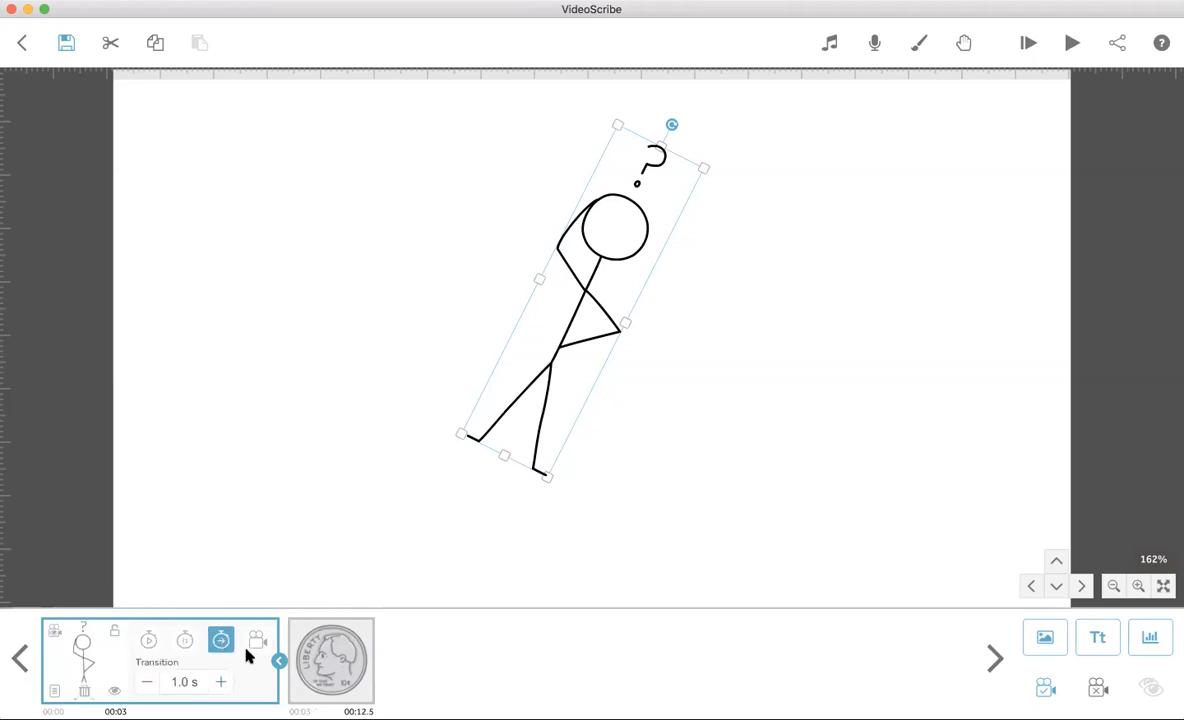
click(258, 643)
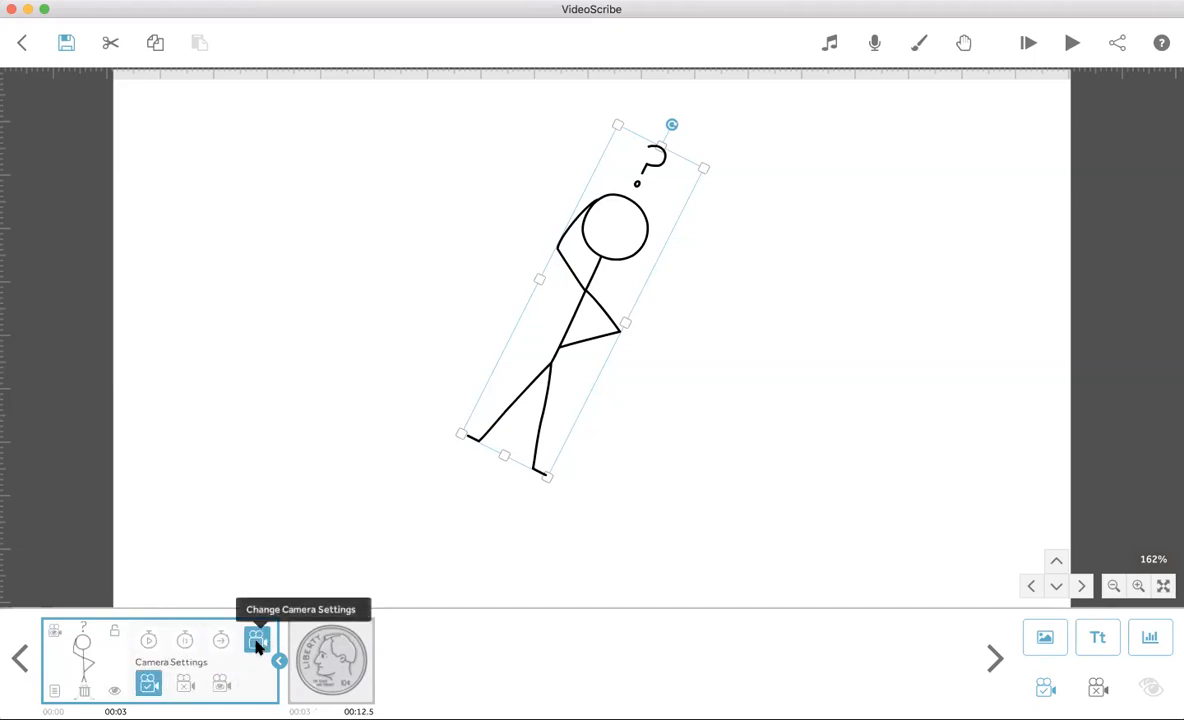
click(150, 641)
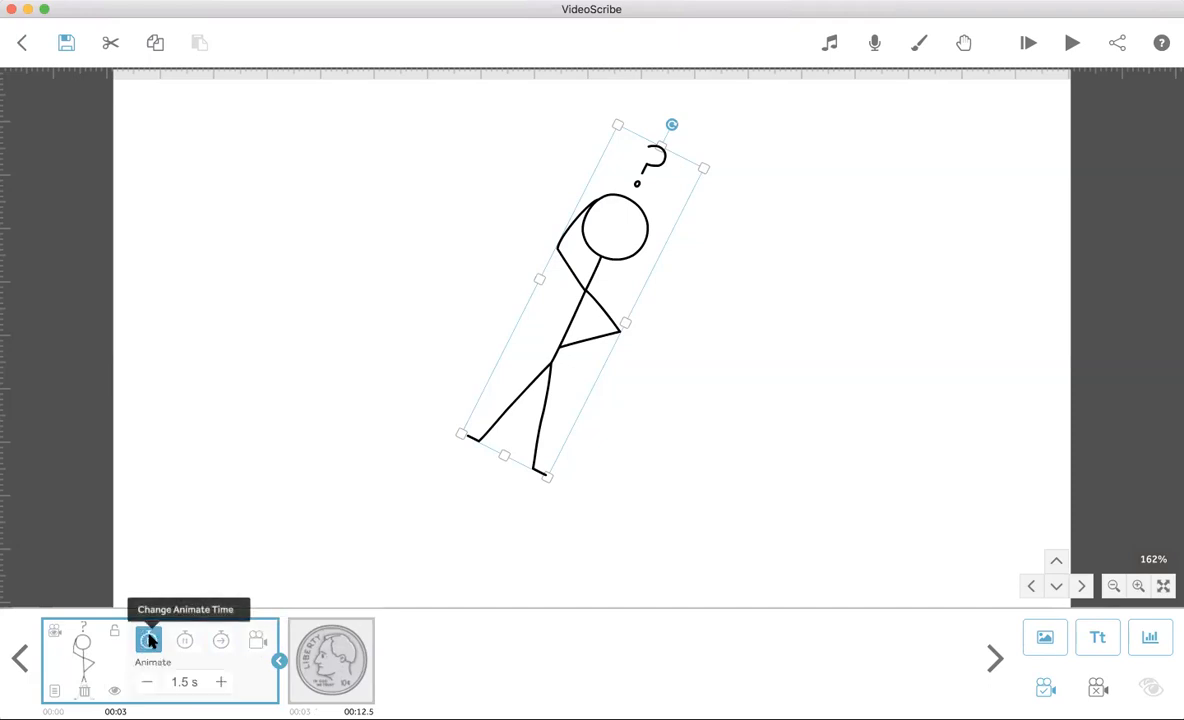
Open the stick figure's image properties, check its animation methods and choose No Hand as the drawing hand
click(53, 690)
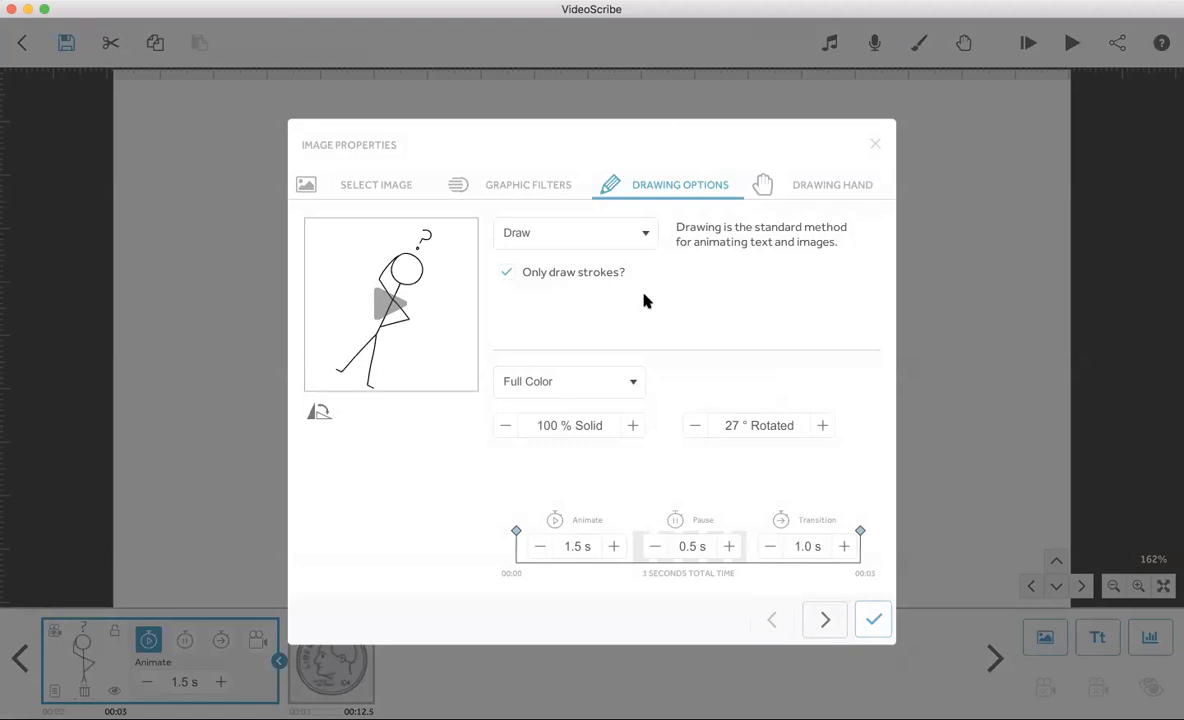
click(645, 238)
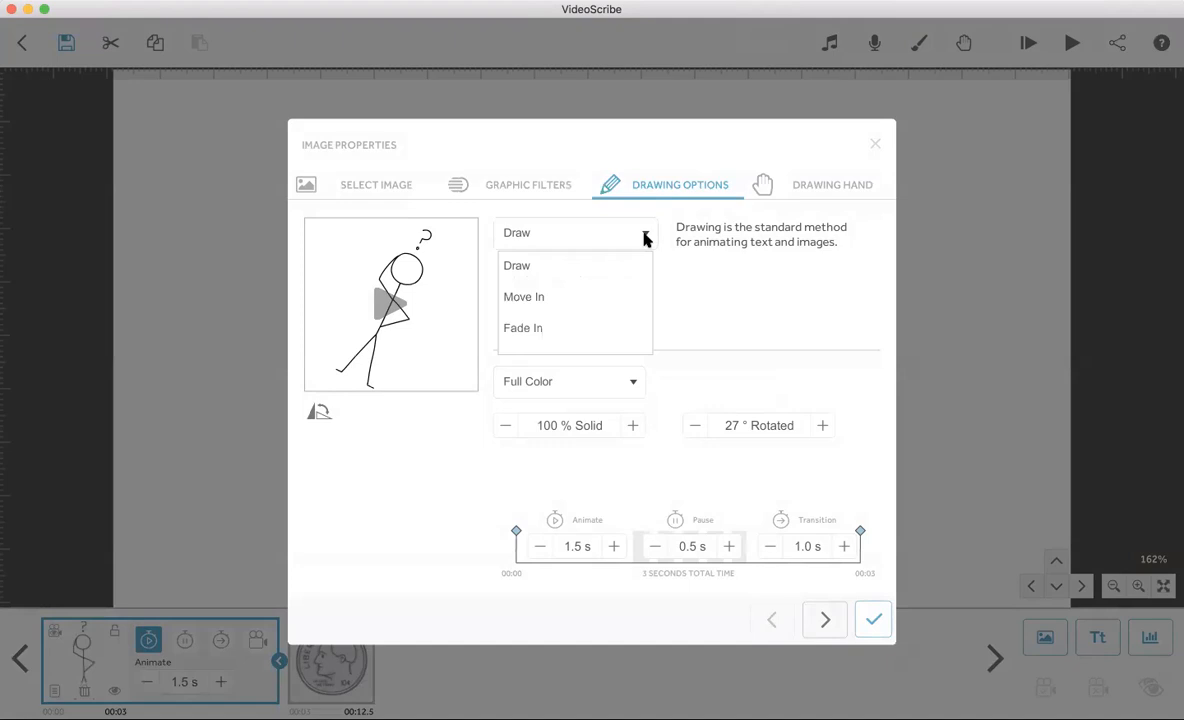
click(816, 186)
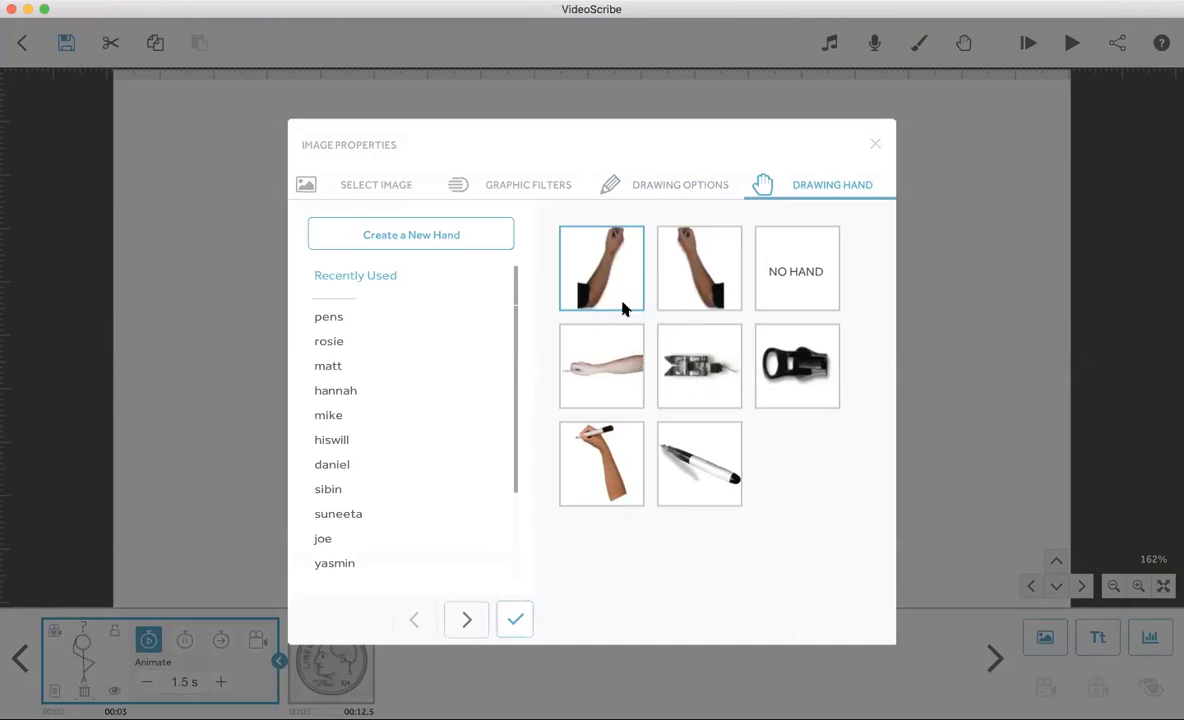
click(792, 297)
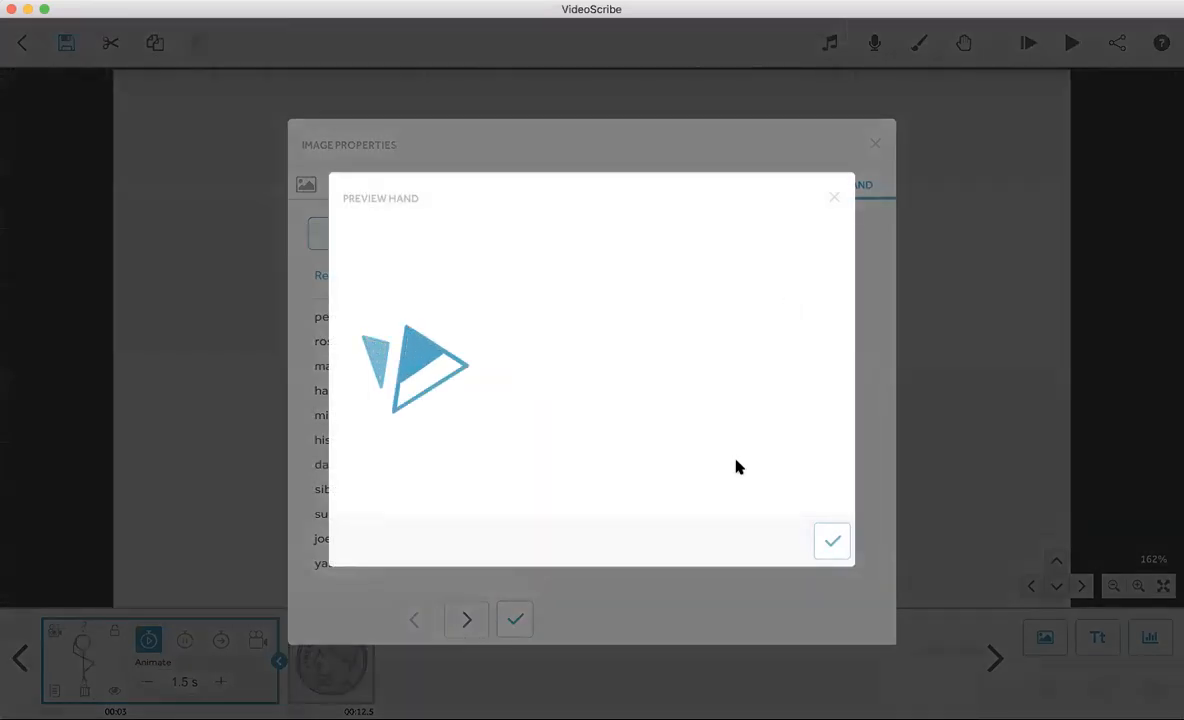
click(832, 540)
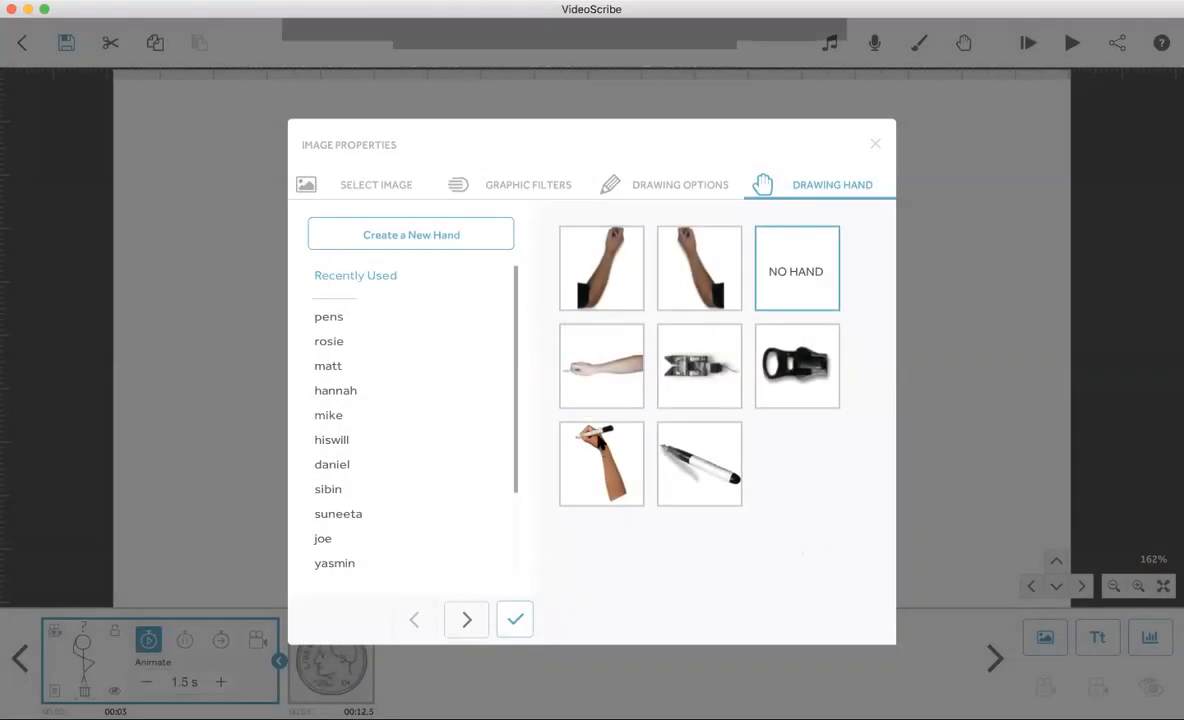
Preview the hand holding a black-capped marker without choosing it, and browse several drawing hand collections, including pens
click(600, 441)
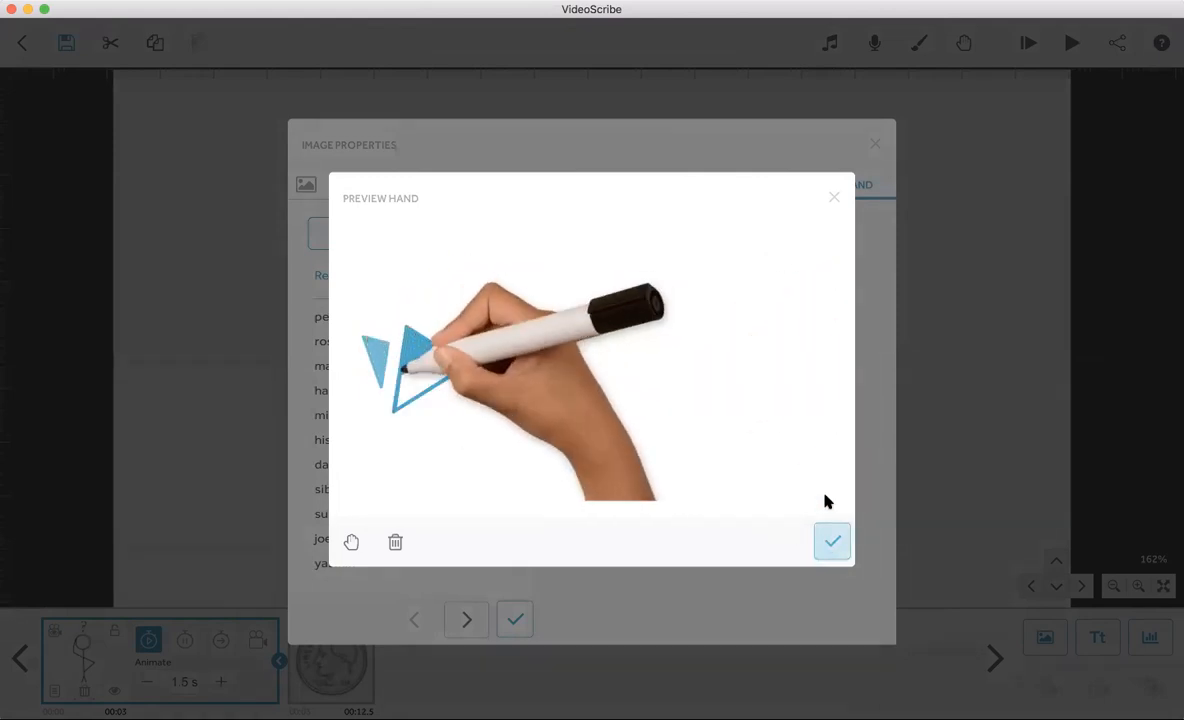
click(836, 200)
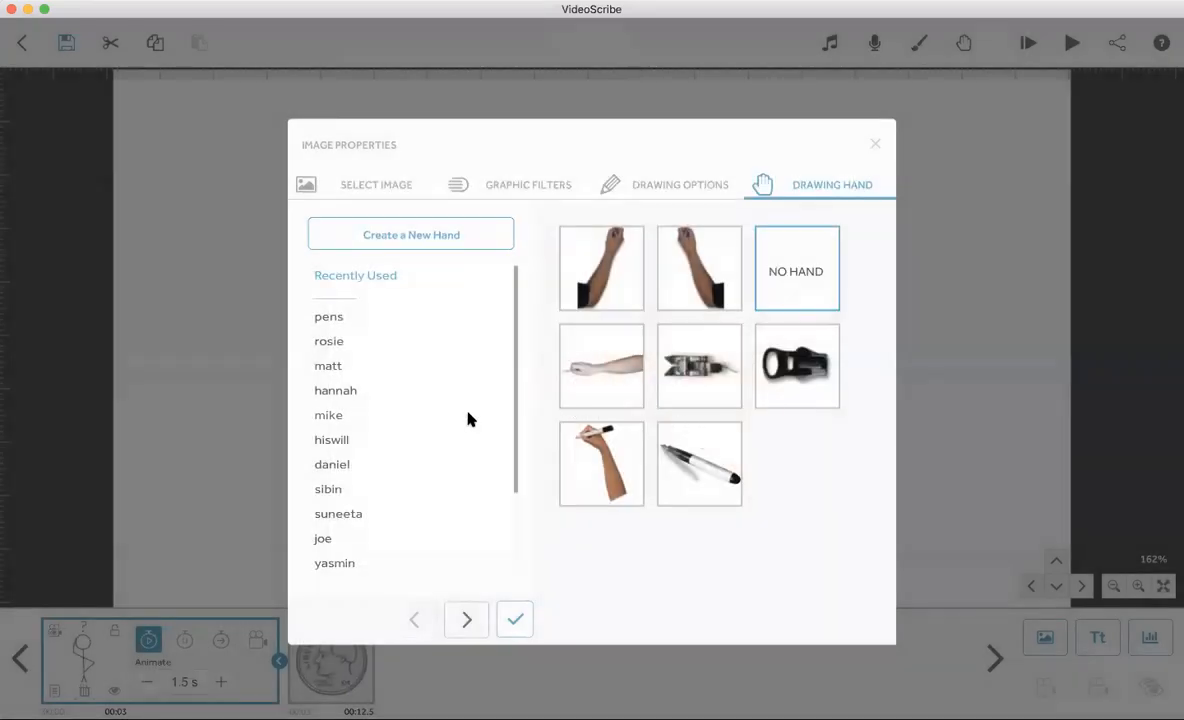
click(347, 371)
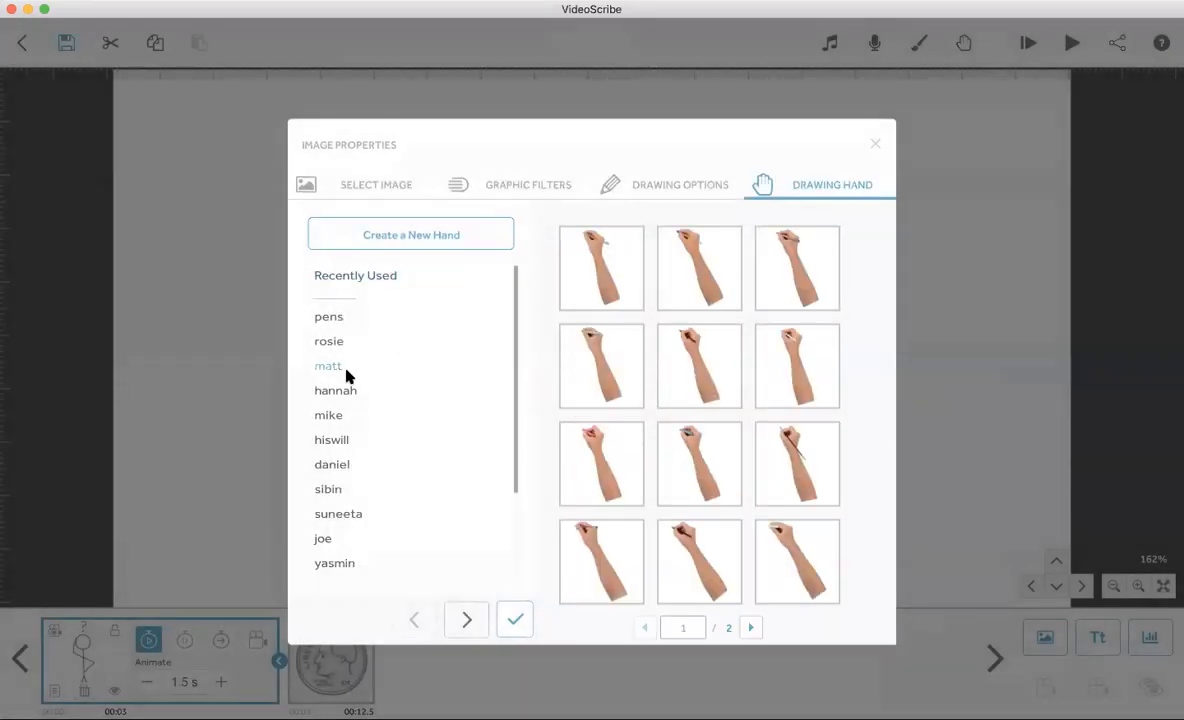
click(326, 442)
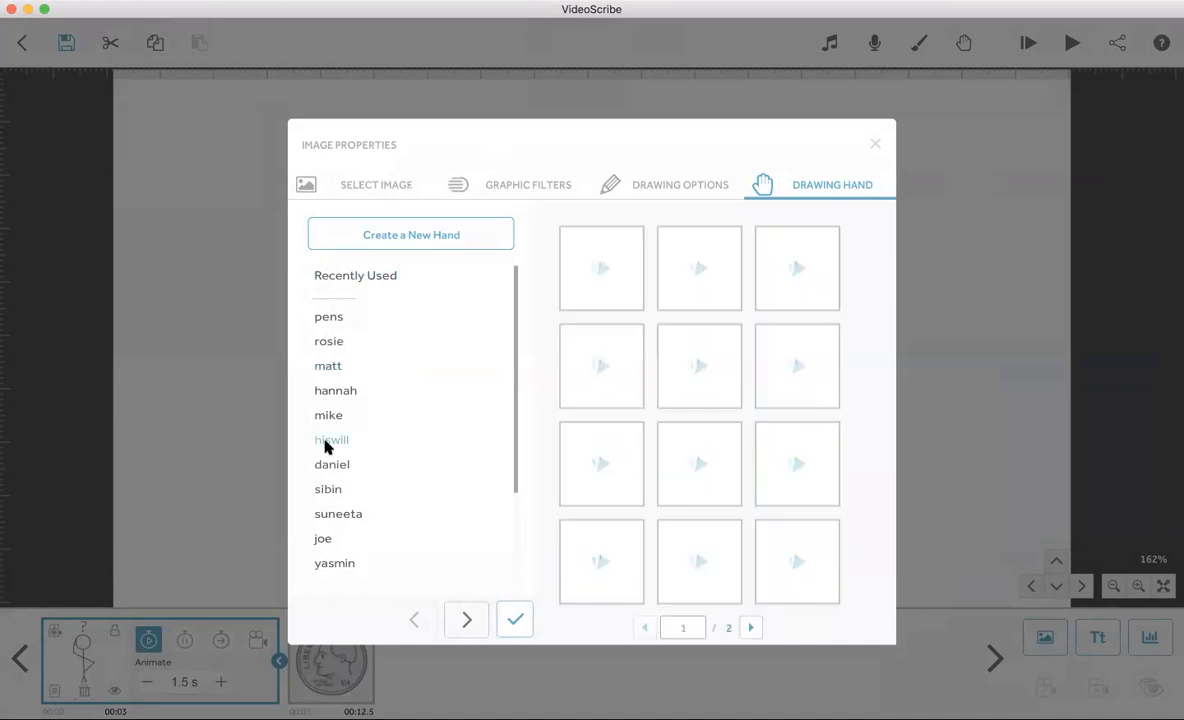
click(335, 515)
scroll(335, 518, down, 3)
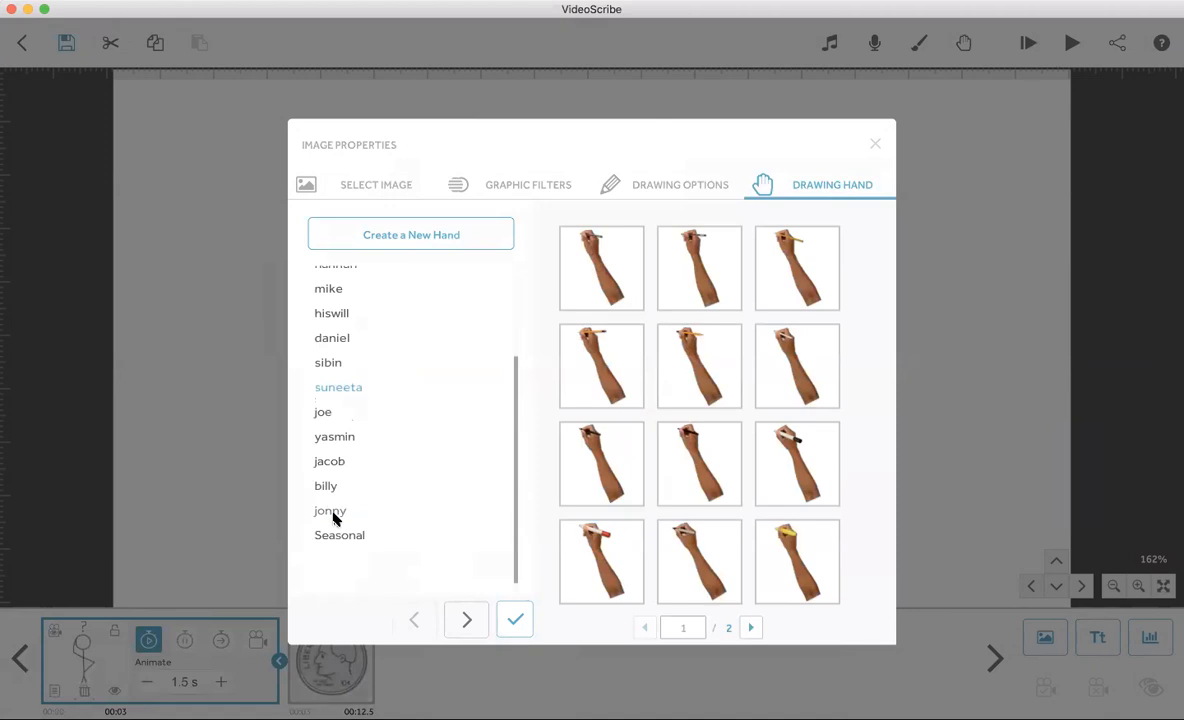
scroll(334, 517, up, 3)
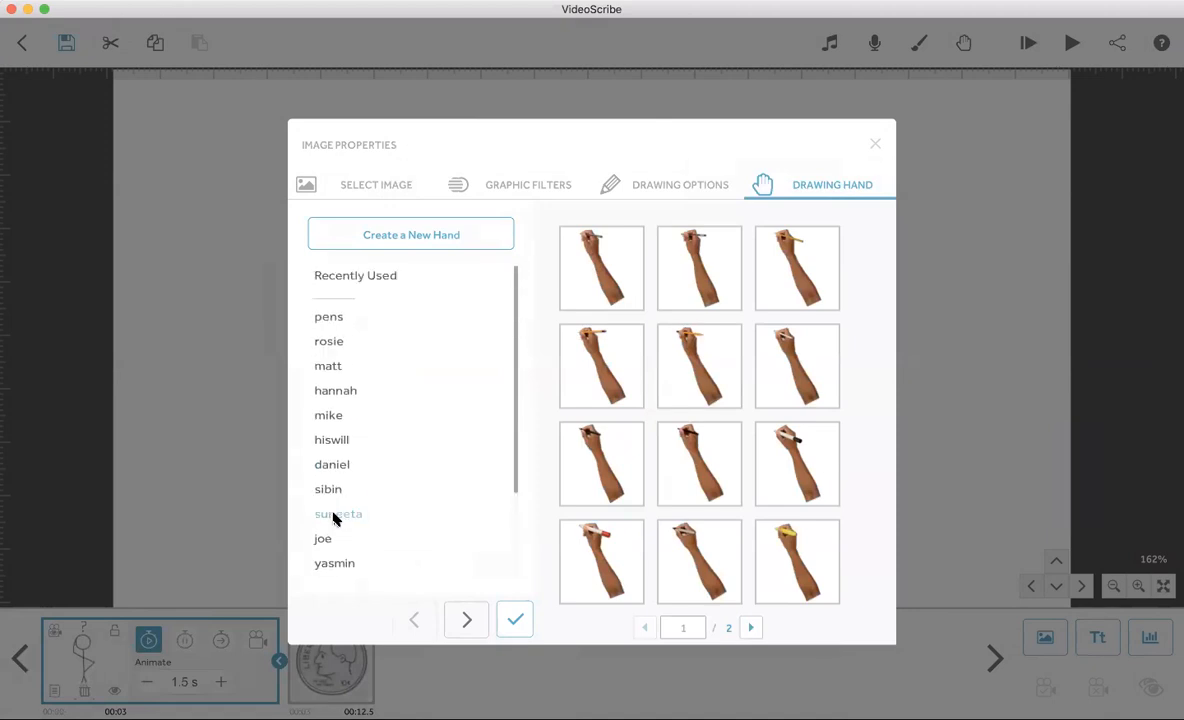
click(322, 318)
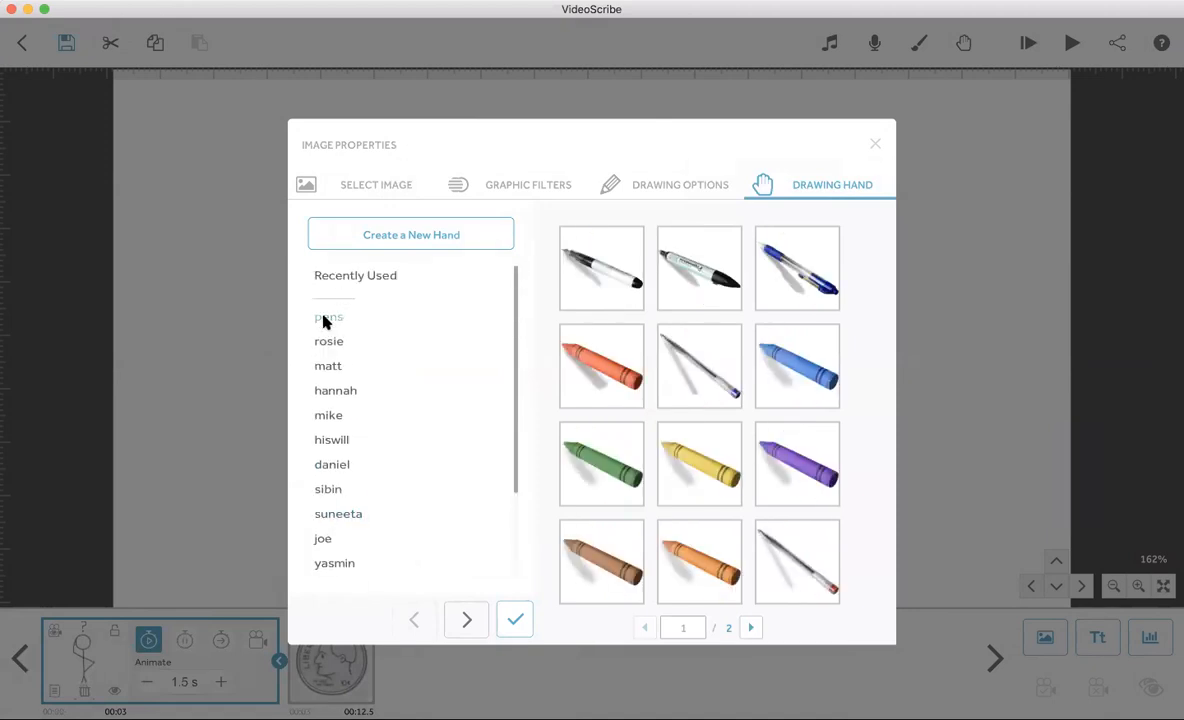
Preview the red crayon from the pens collection and look through the recently used and pens drawing hands
click(585, 375)
scroll(338, 410, down, 5)
scroll(338, 410, up, 5)
click(366, 276)
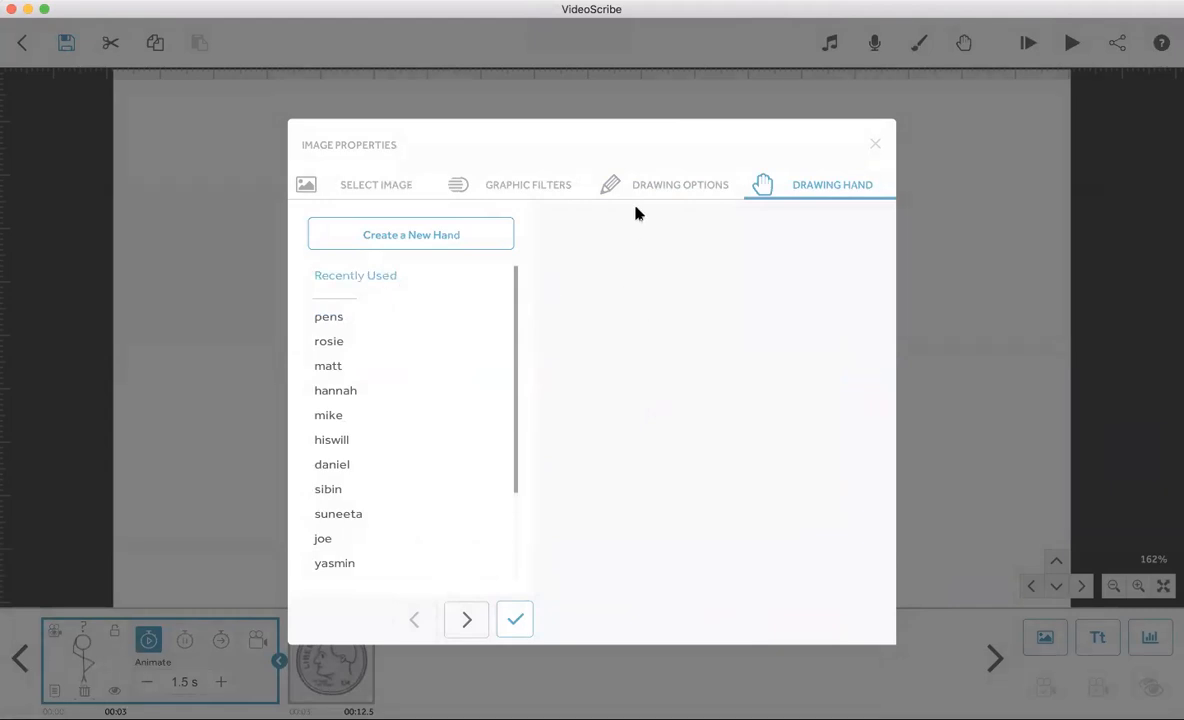
click(340, 319)
Reselect the No Hand option for the stick figure from the recently used drawing hands
click(656, 188)
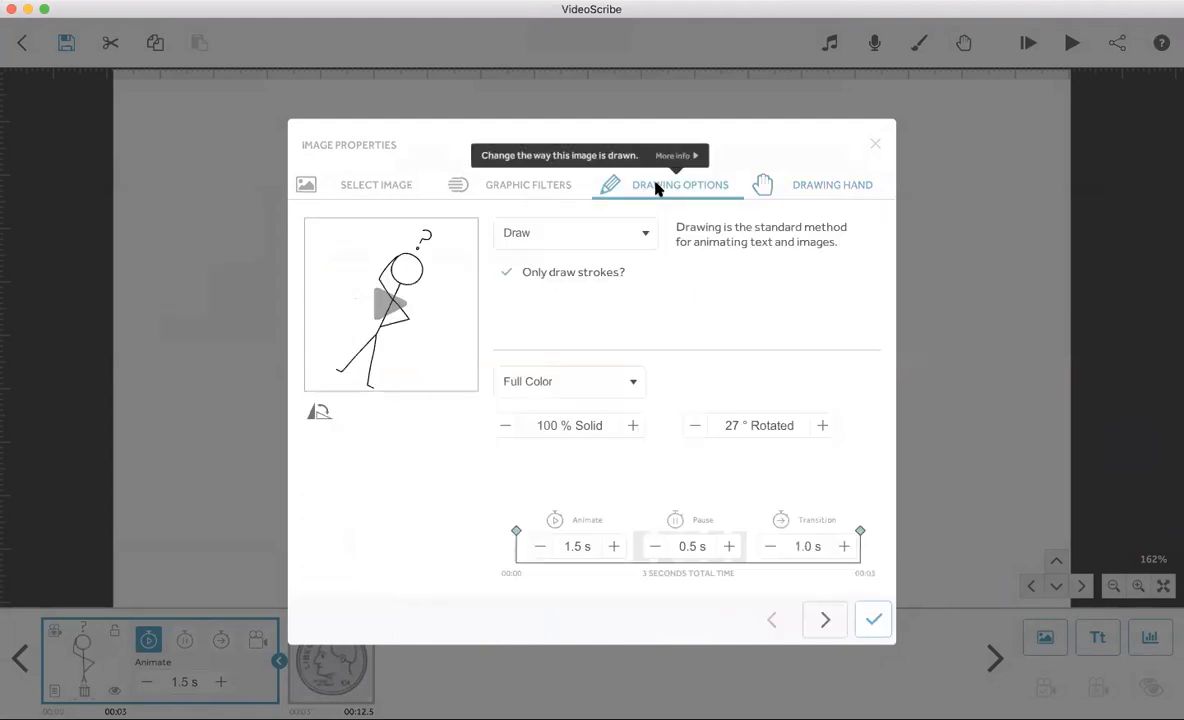
click(793, 190)
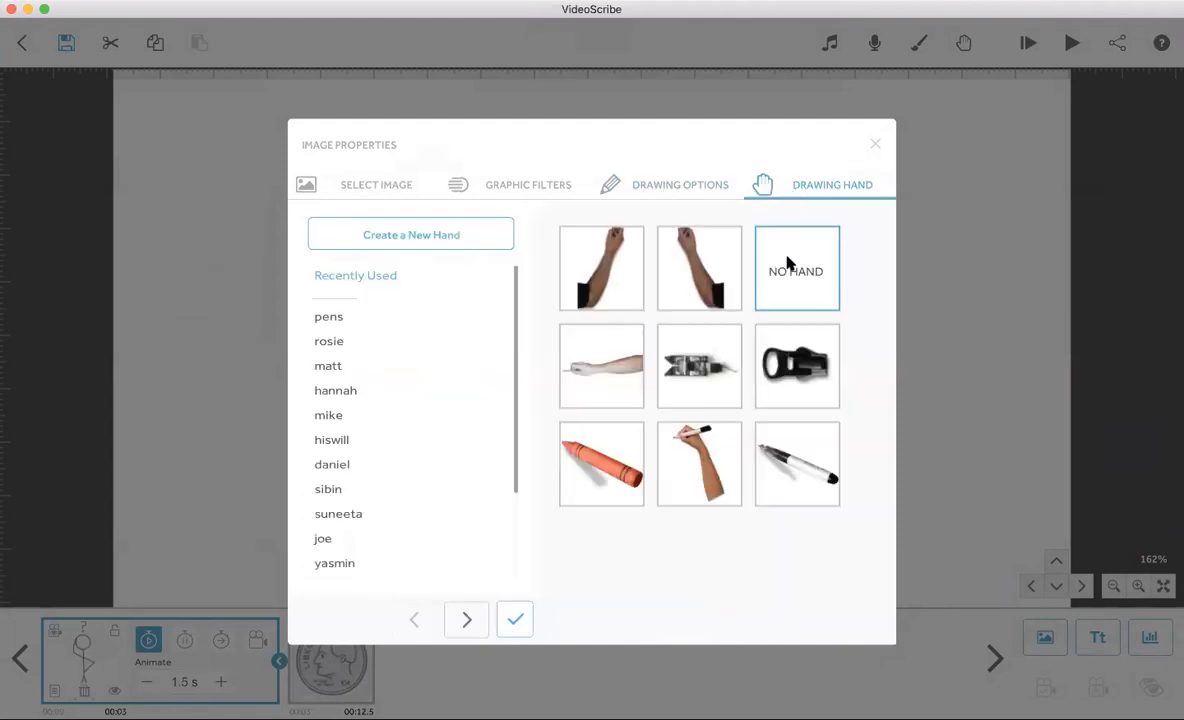
click(788, 263)
click(834, 542)
Examine the stick figure's animation methods, color styles, graphic filters and image library, and close its properties without applying anything
click(659, 187)
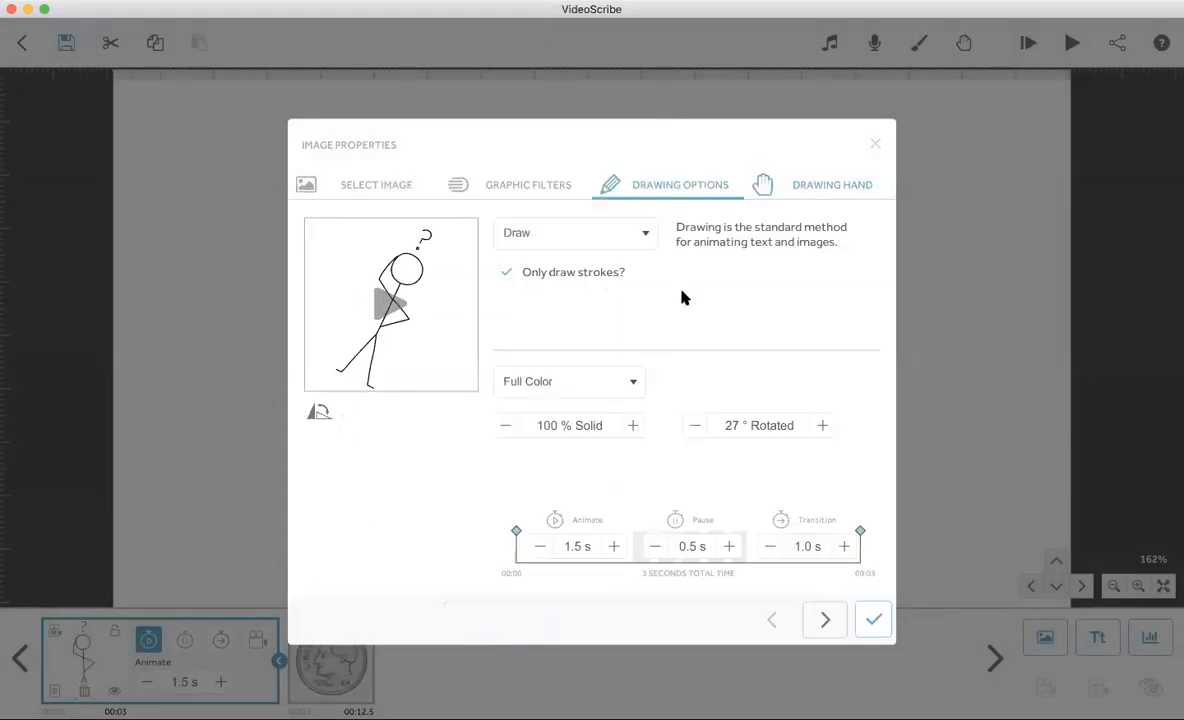
click(643, 231)
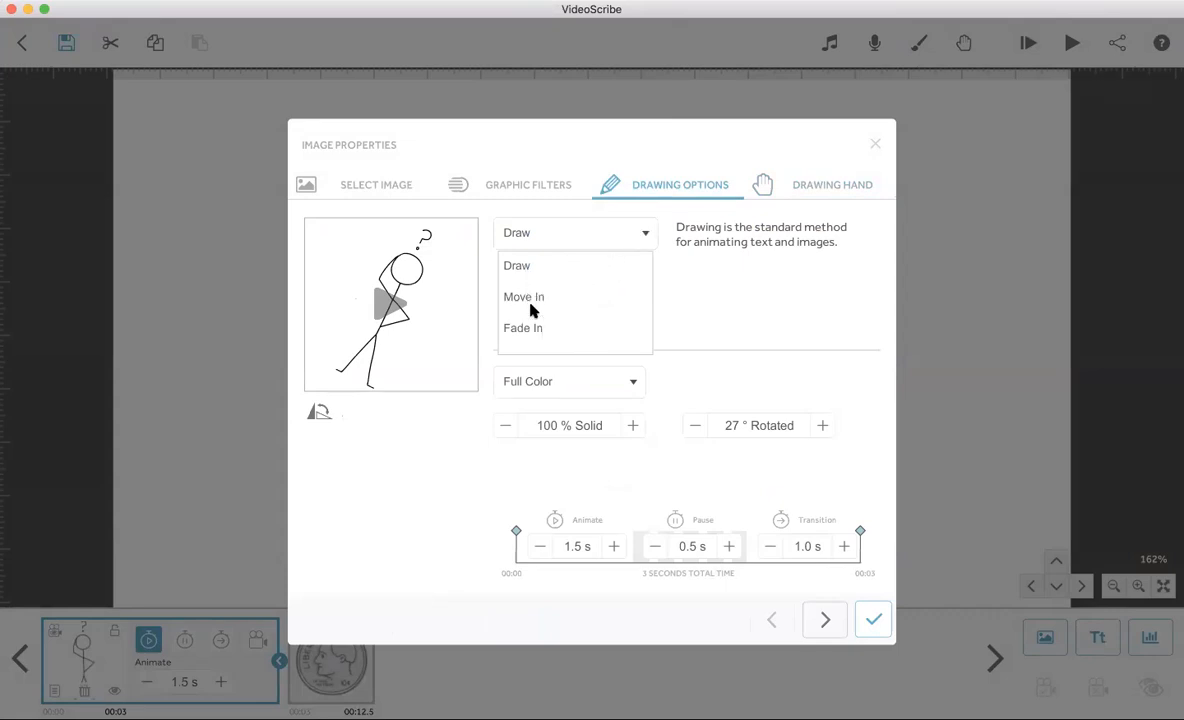
click(687, 312)
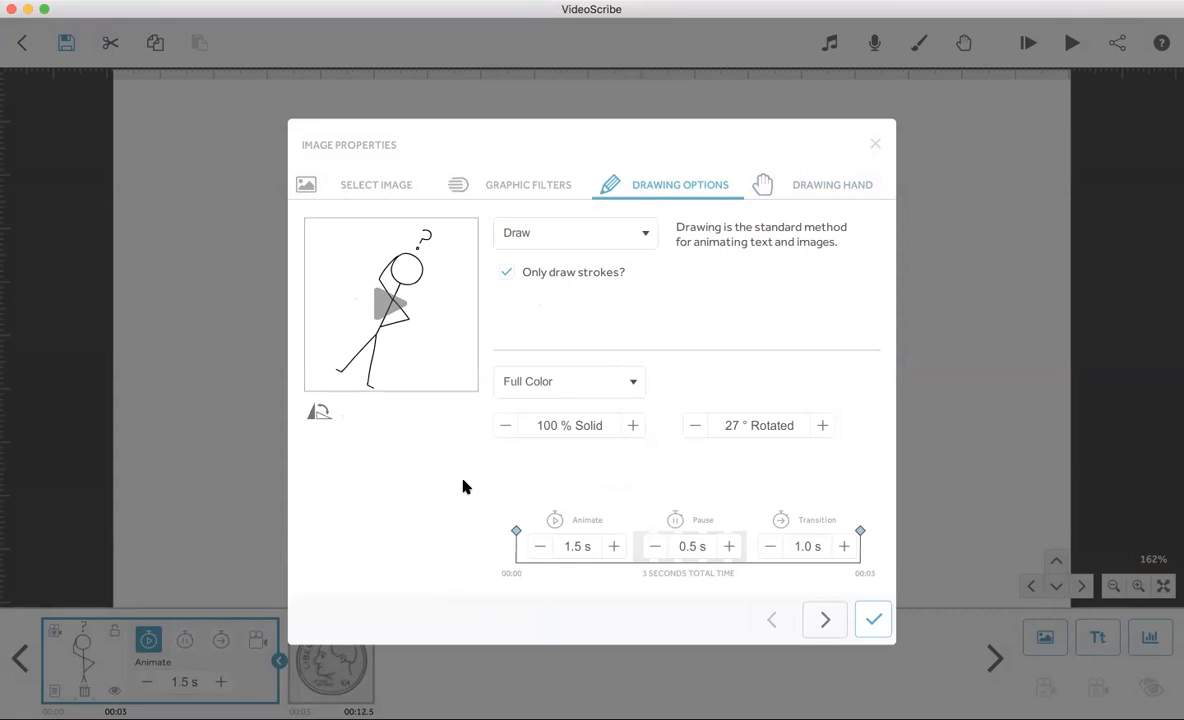
click(629, 383)
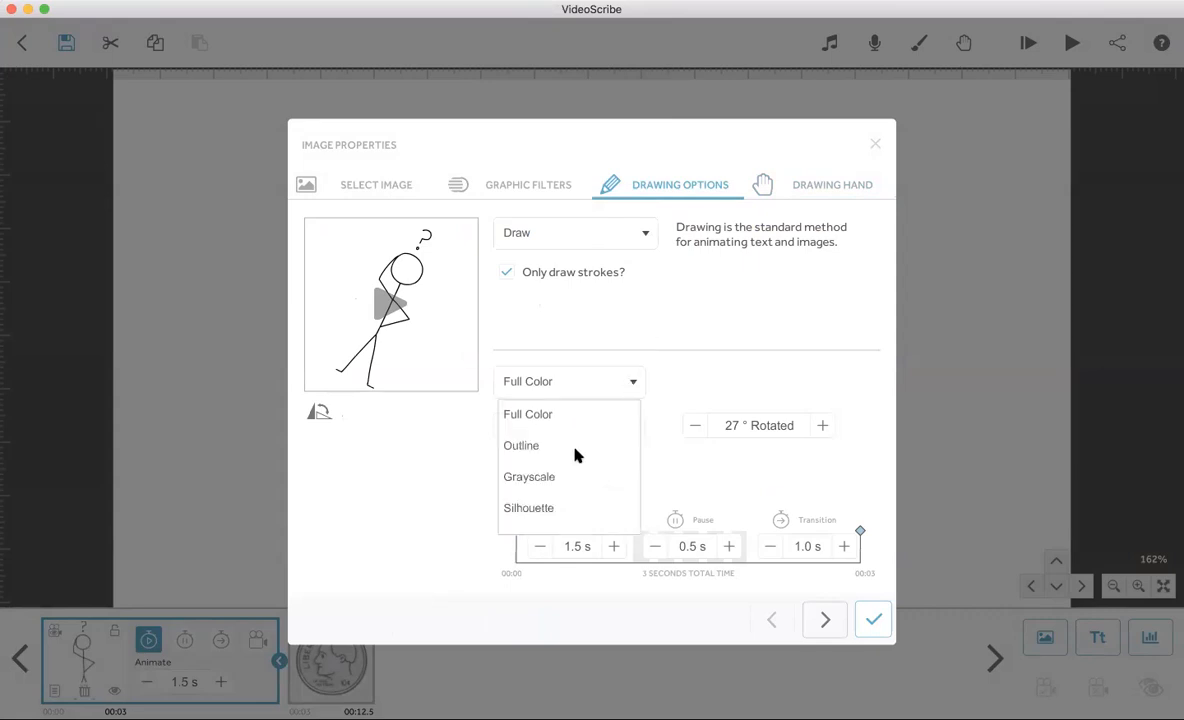
click(705, 360)
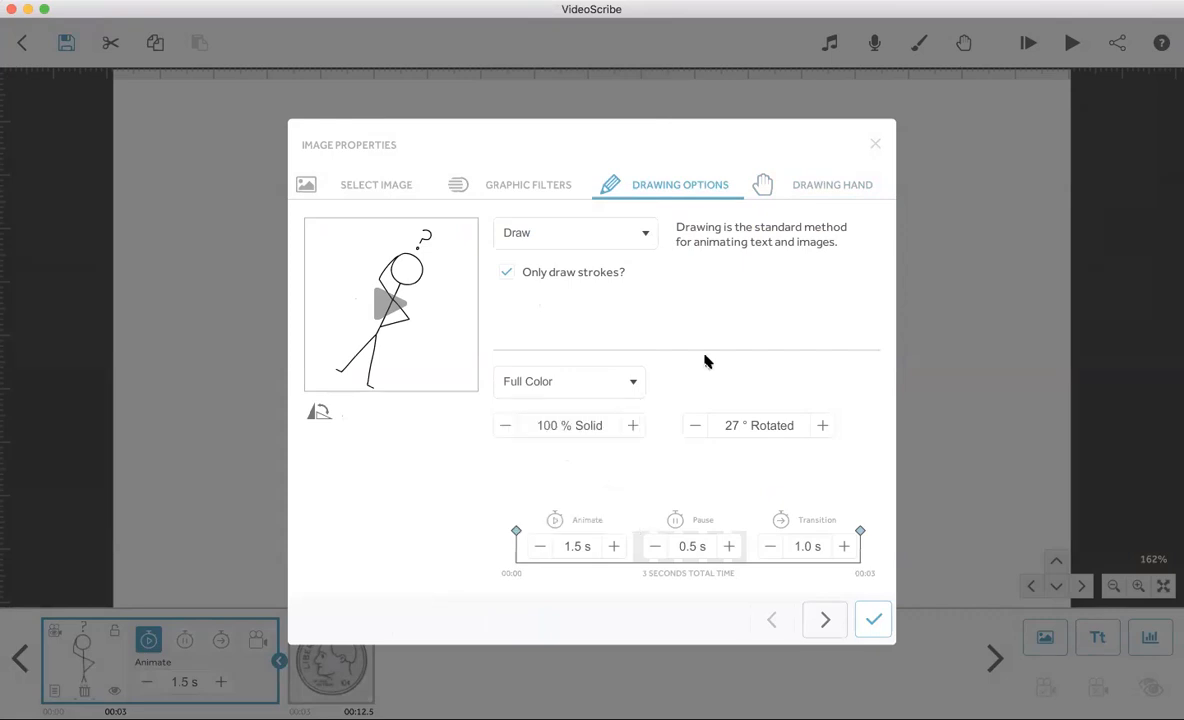
click(523, 185)
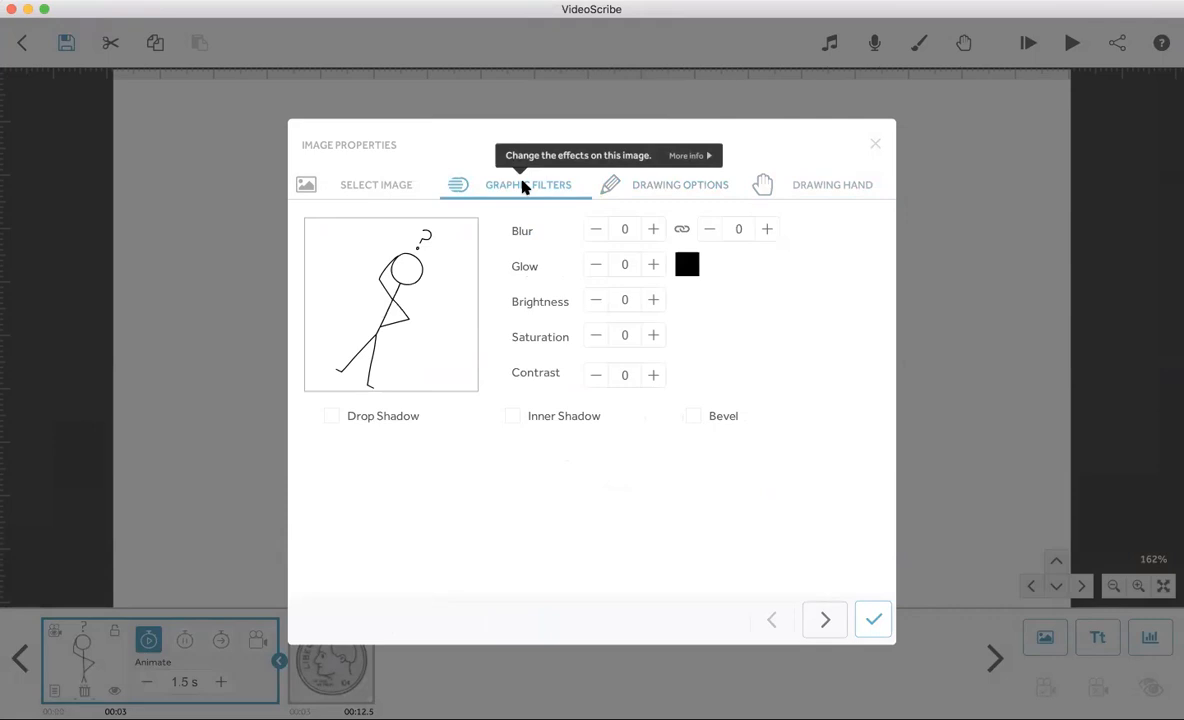
click(376, 188)
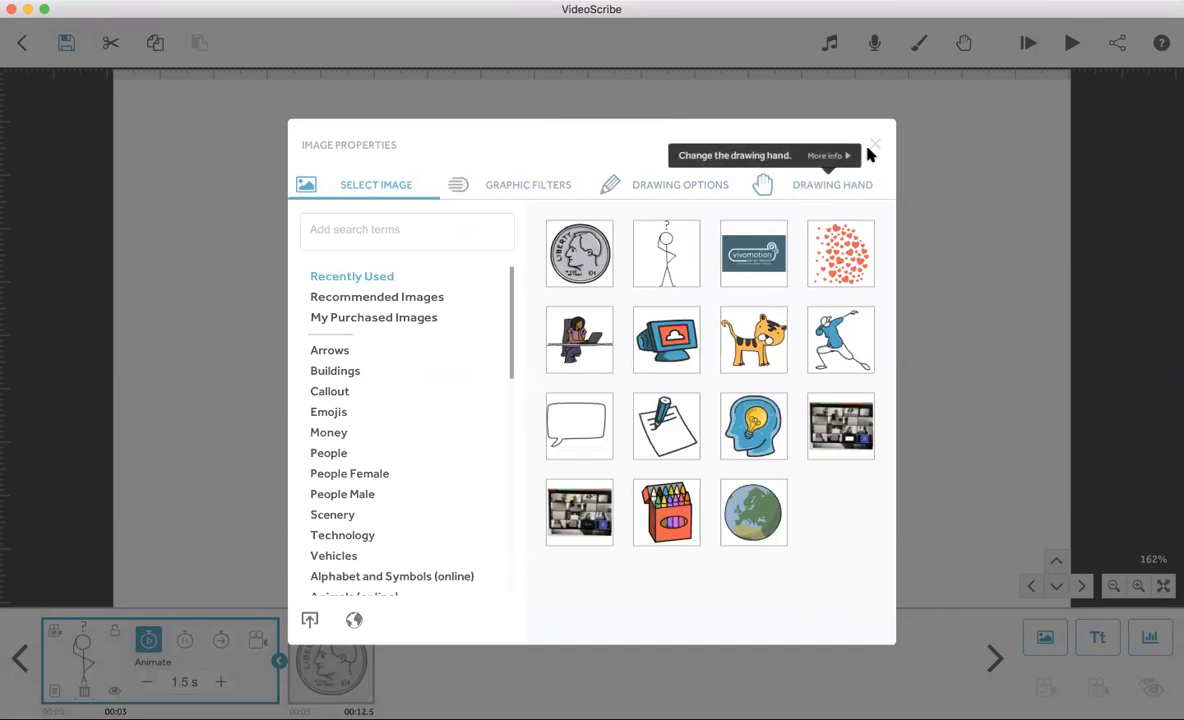
click(874, 146)
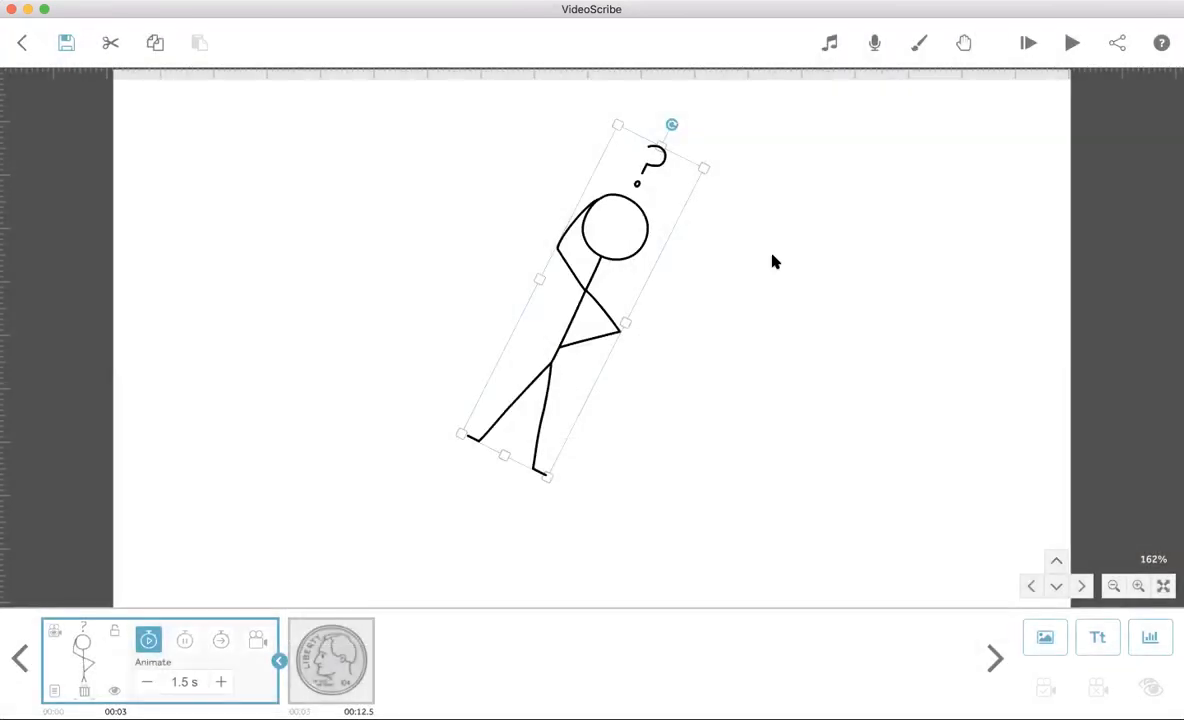
Deselect the stick figure, preview the scribe from the start and stop playback
click(772, 261)
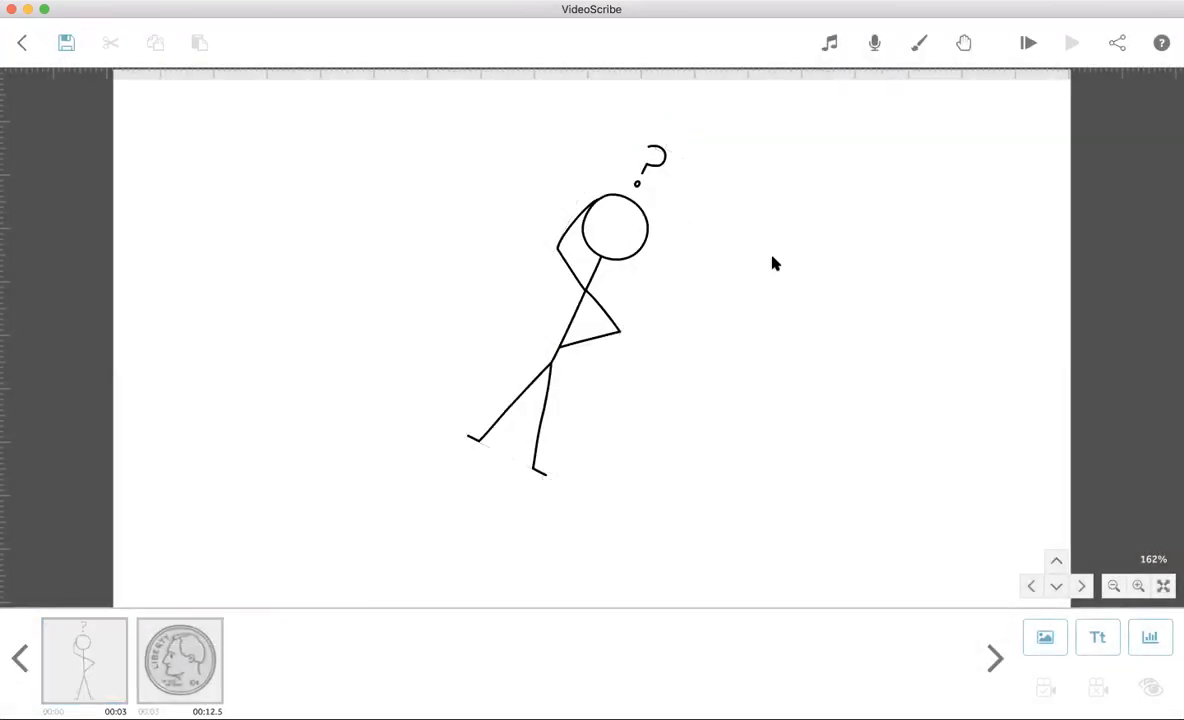
click(1028, 42)
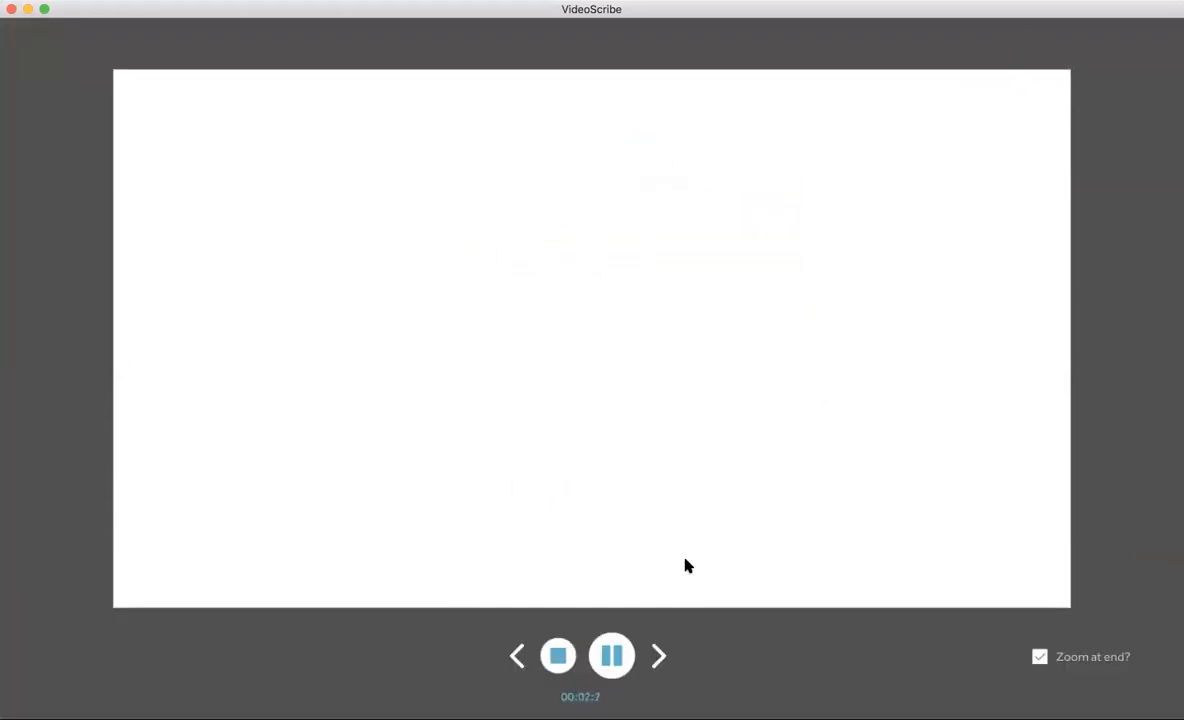
click(557, 654)
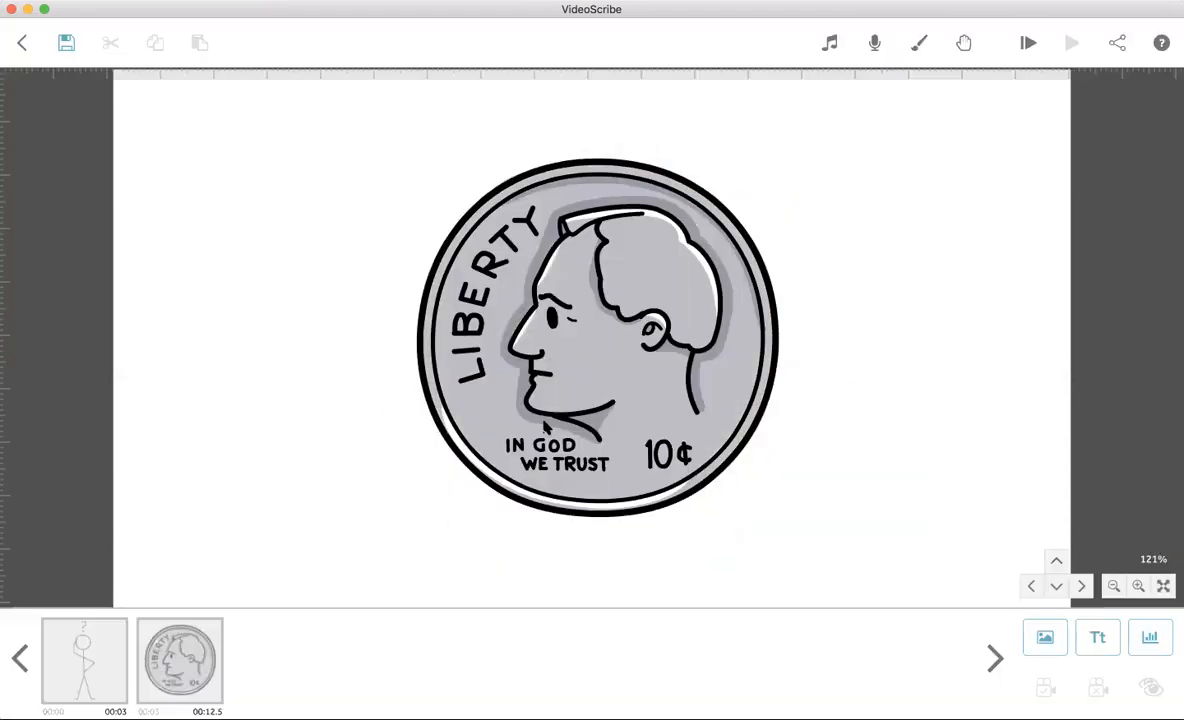
Set the stick figure's drawing hand to No Hand in its image properties and apply the change
click(84, 678)
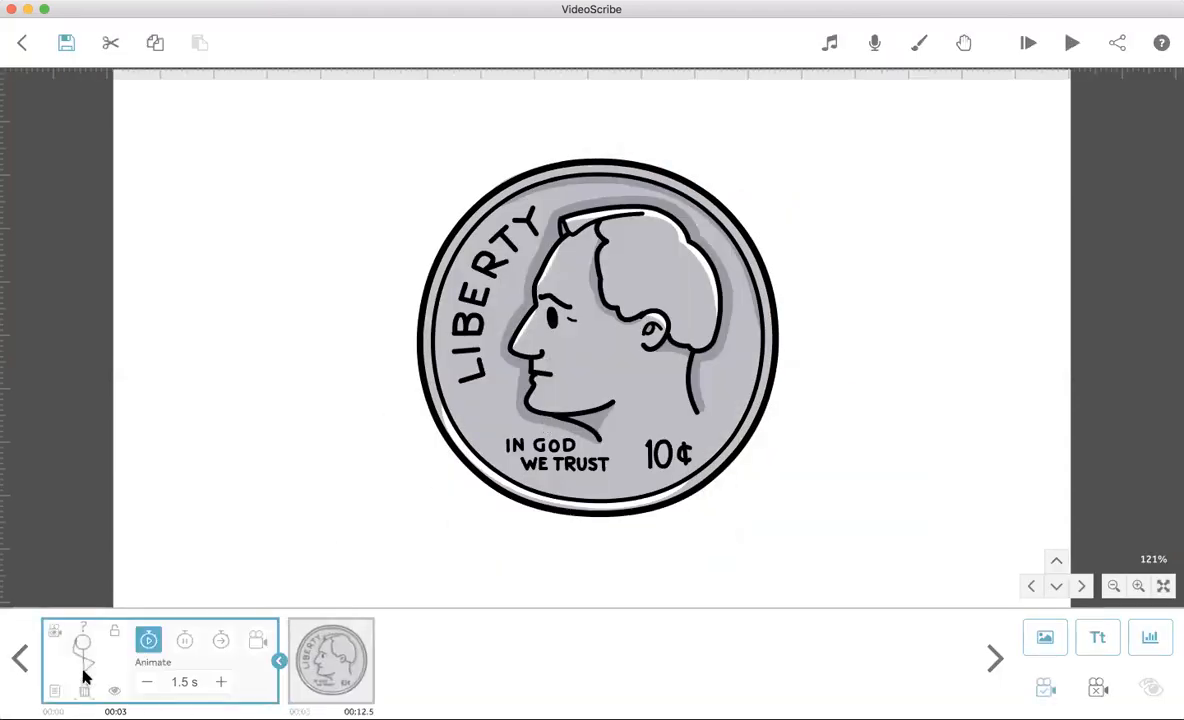
click(279, 661)
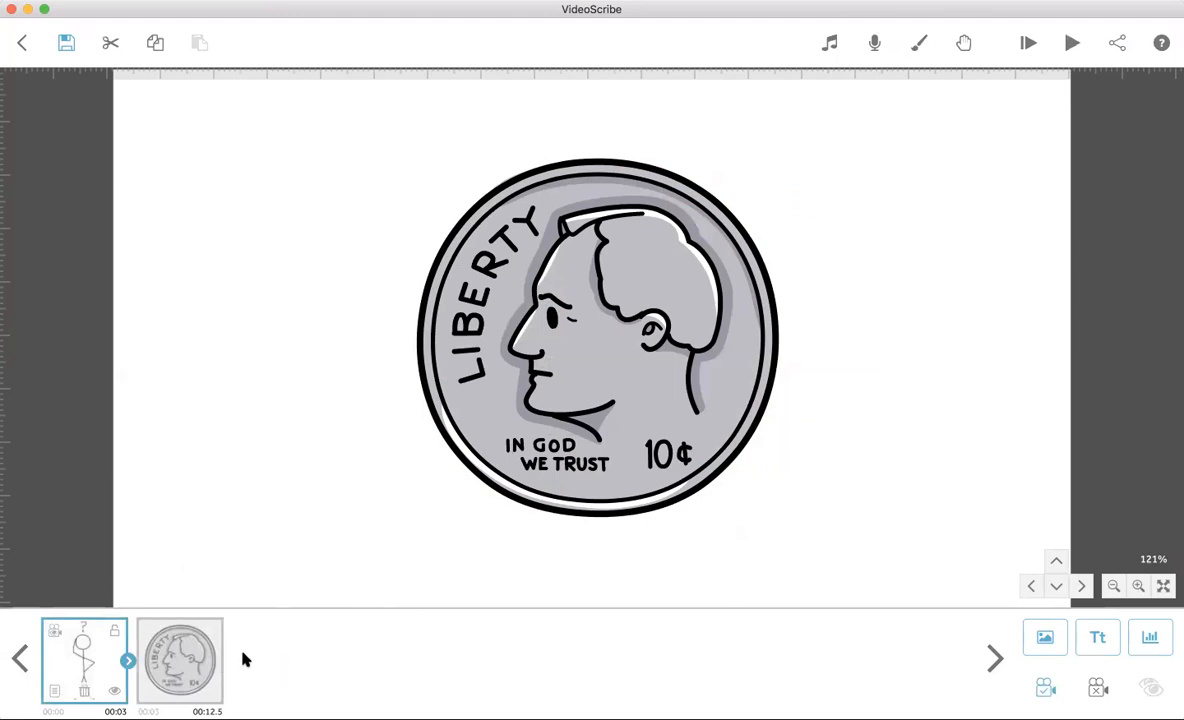
click(128, 661)
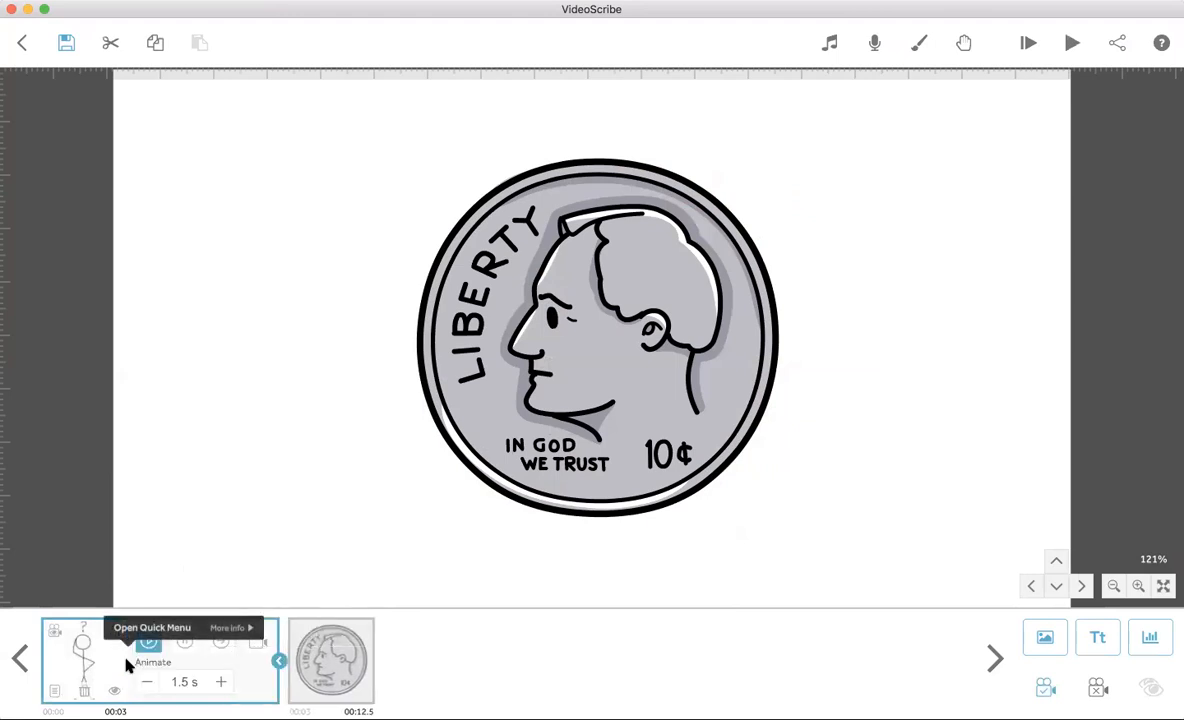
click(55, 692)
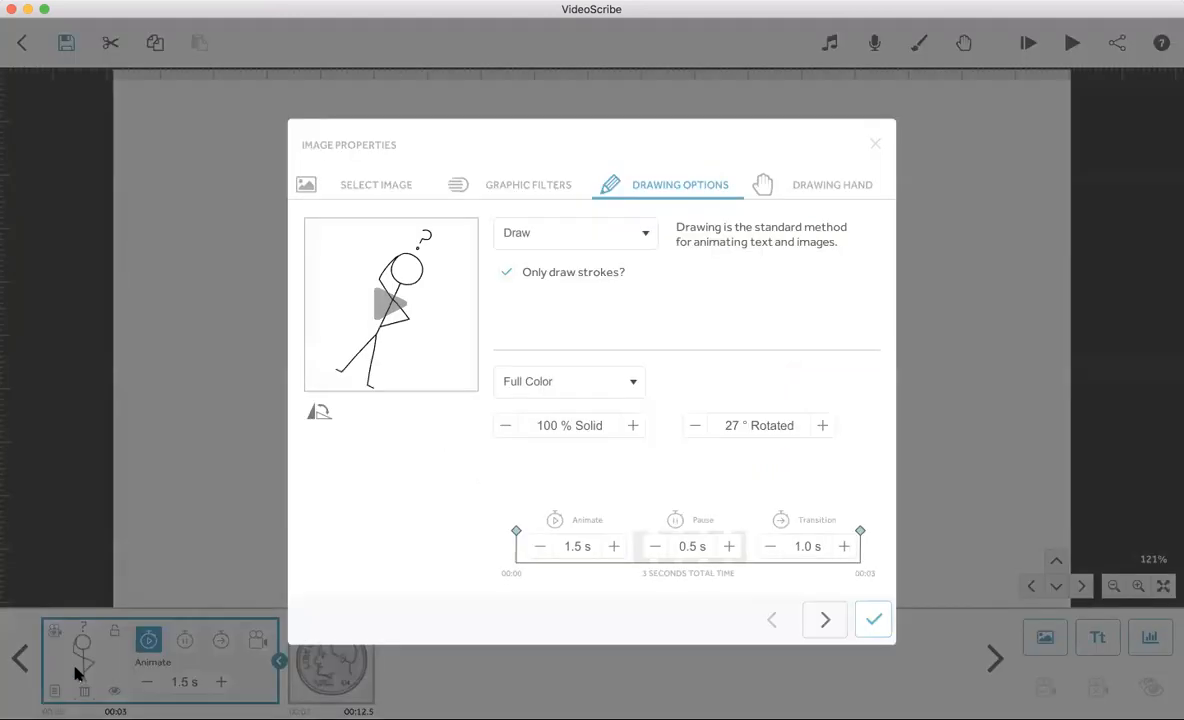
click(797, 190)
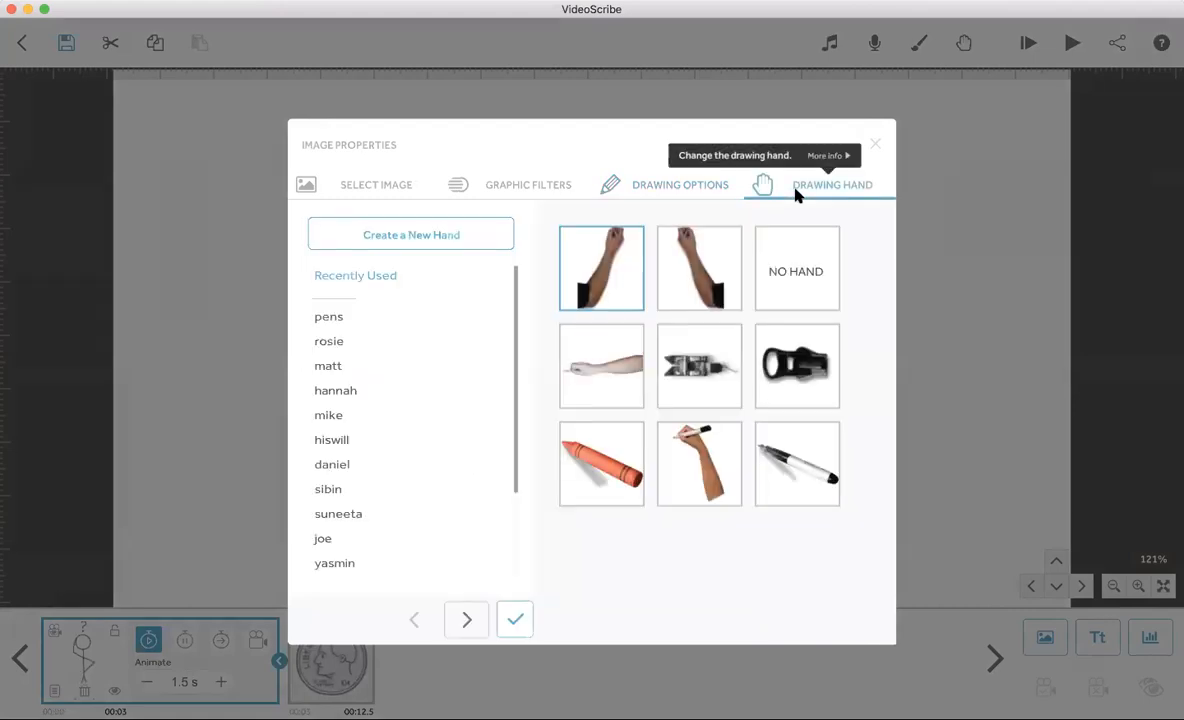
click(780, 277)
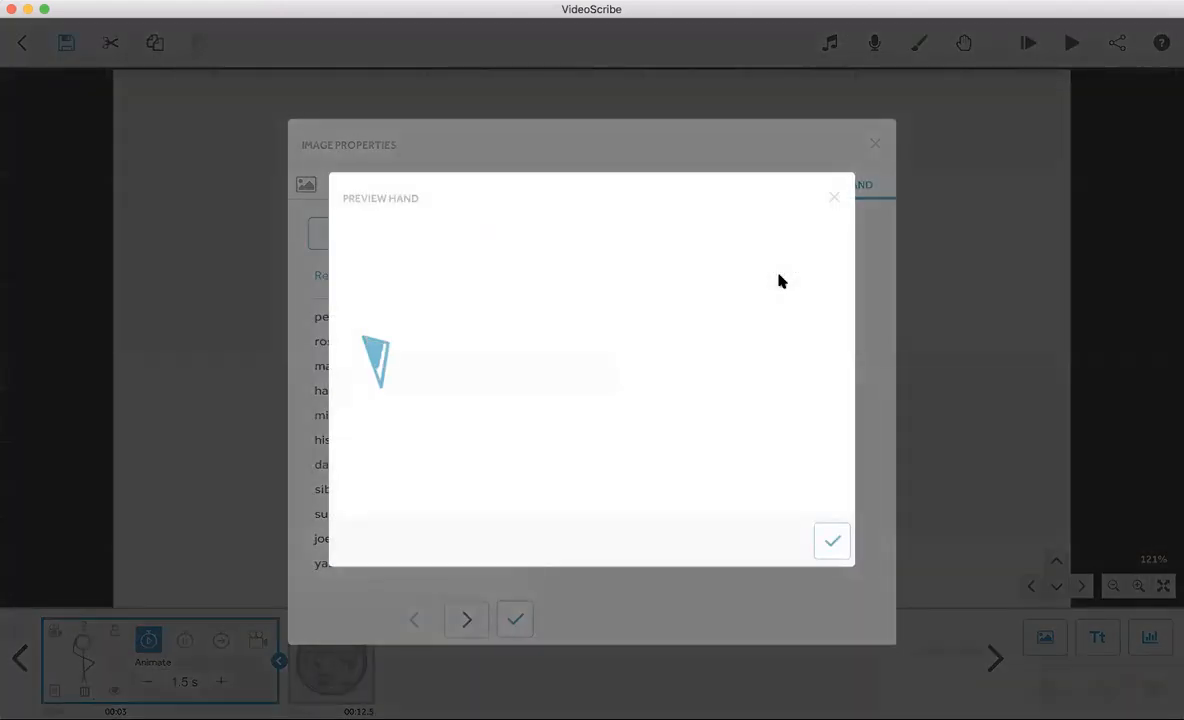
click(834, 543)
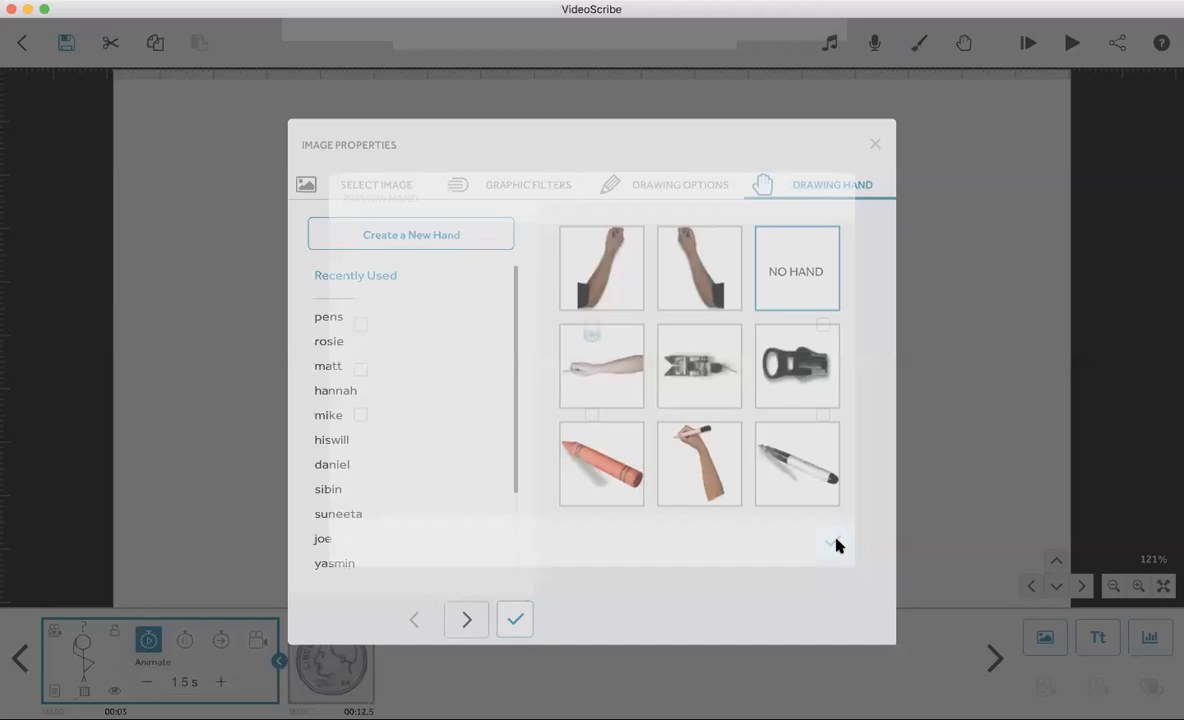
click(514, 621)
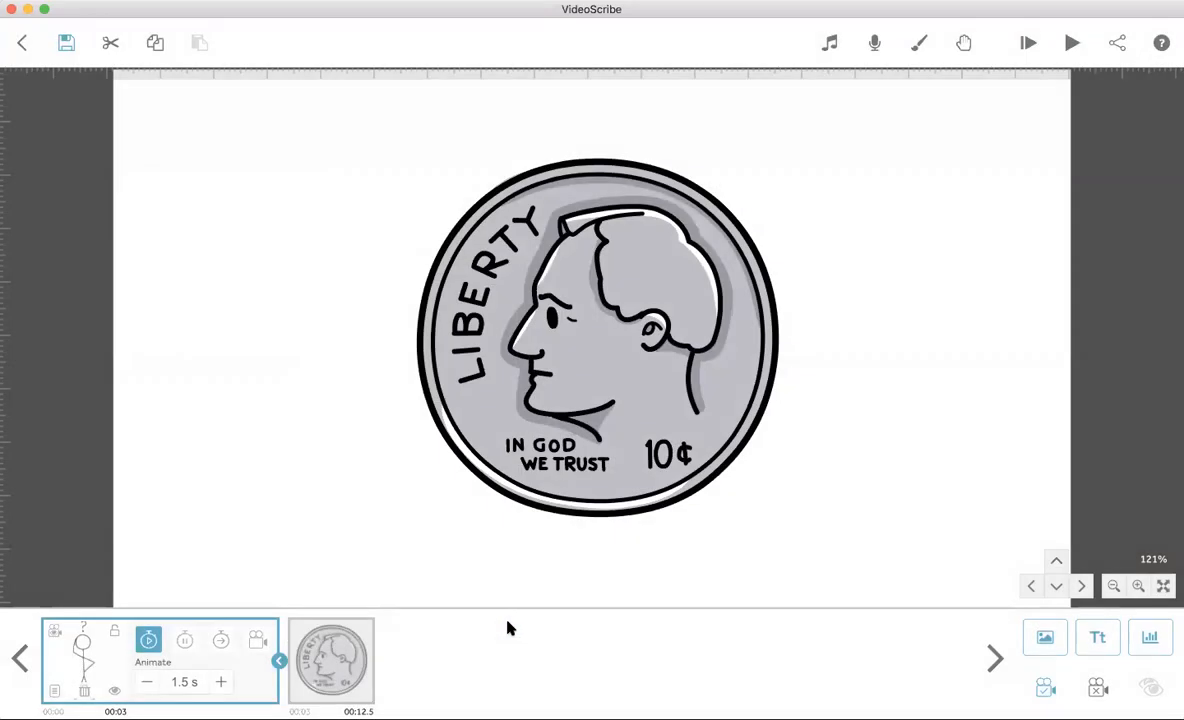
Preview the scribe from the selected stick figure onwards and stop playback during the dime's drawing
click(277, 661)
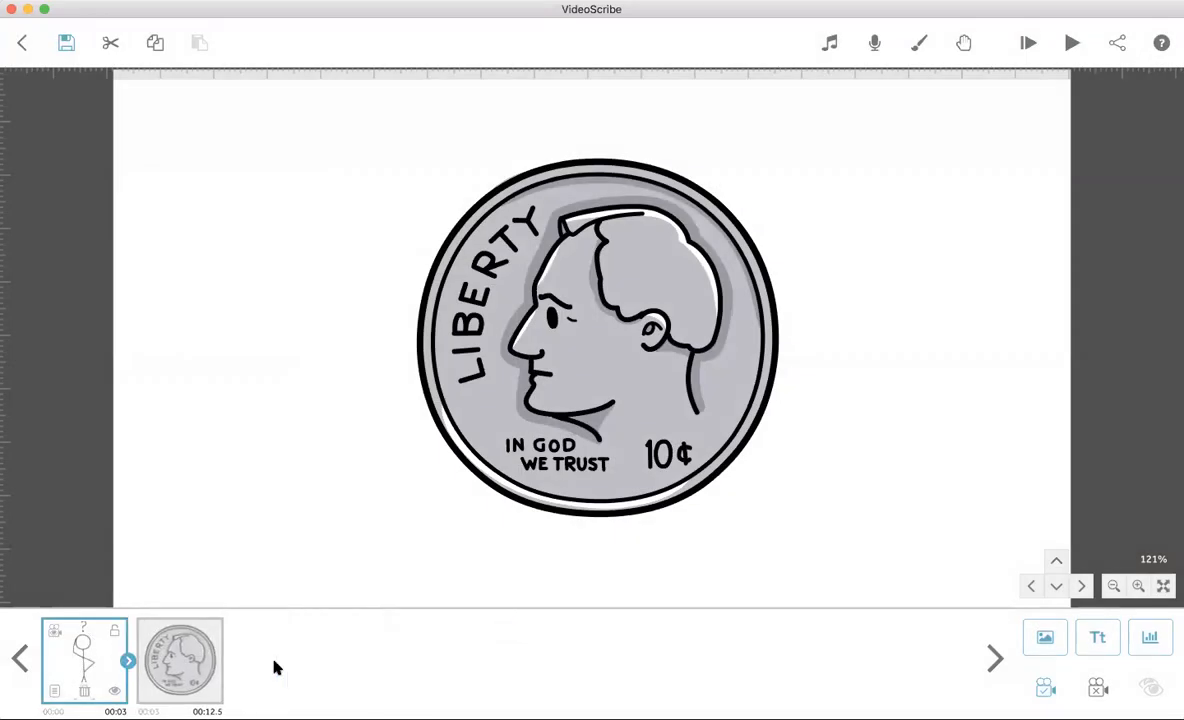
click(1071, 43)
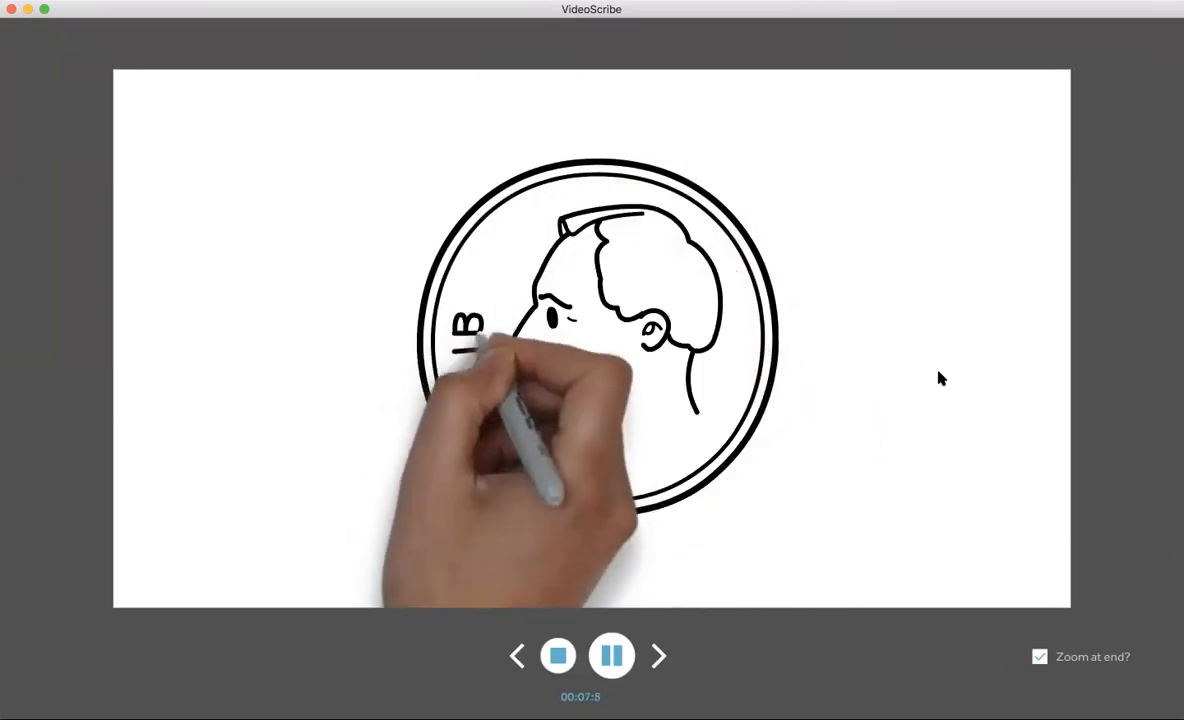
click(558, 655)
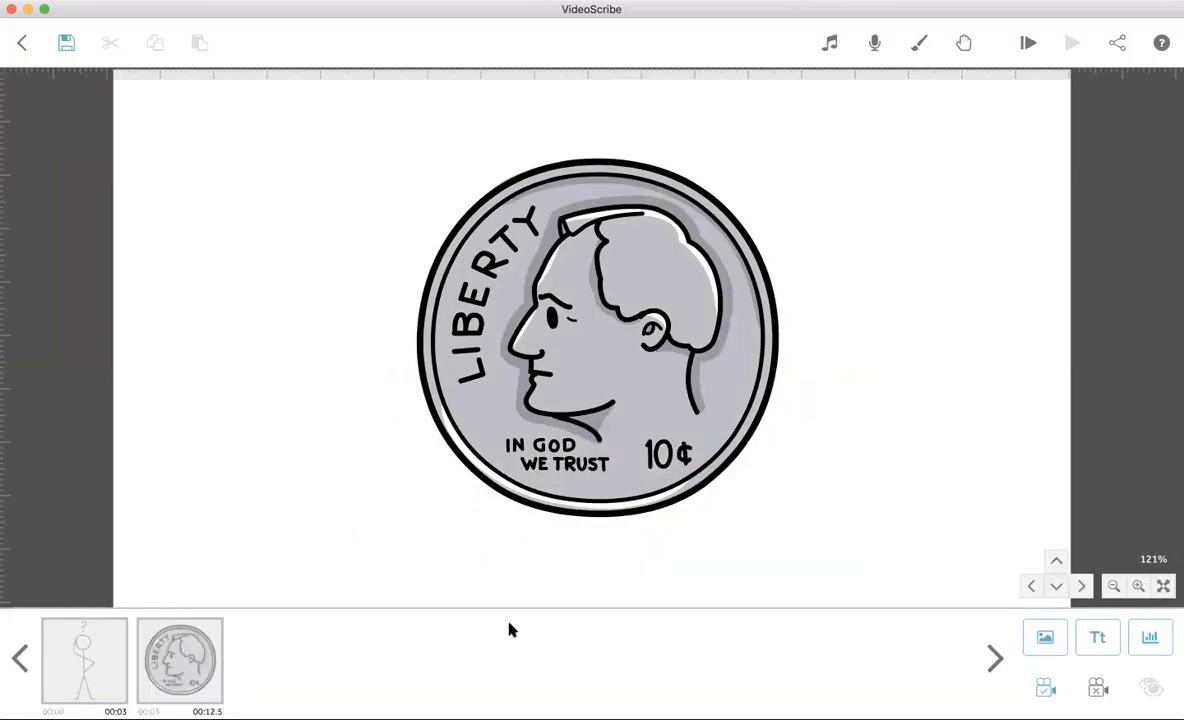
Set the dime's drawing hand to No Hand, apply the change and deselect the dime
click(214, 662)
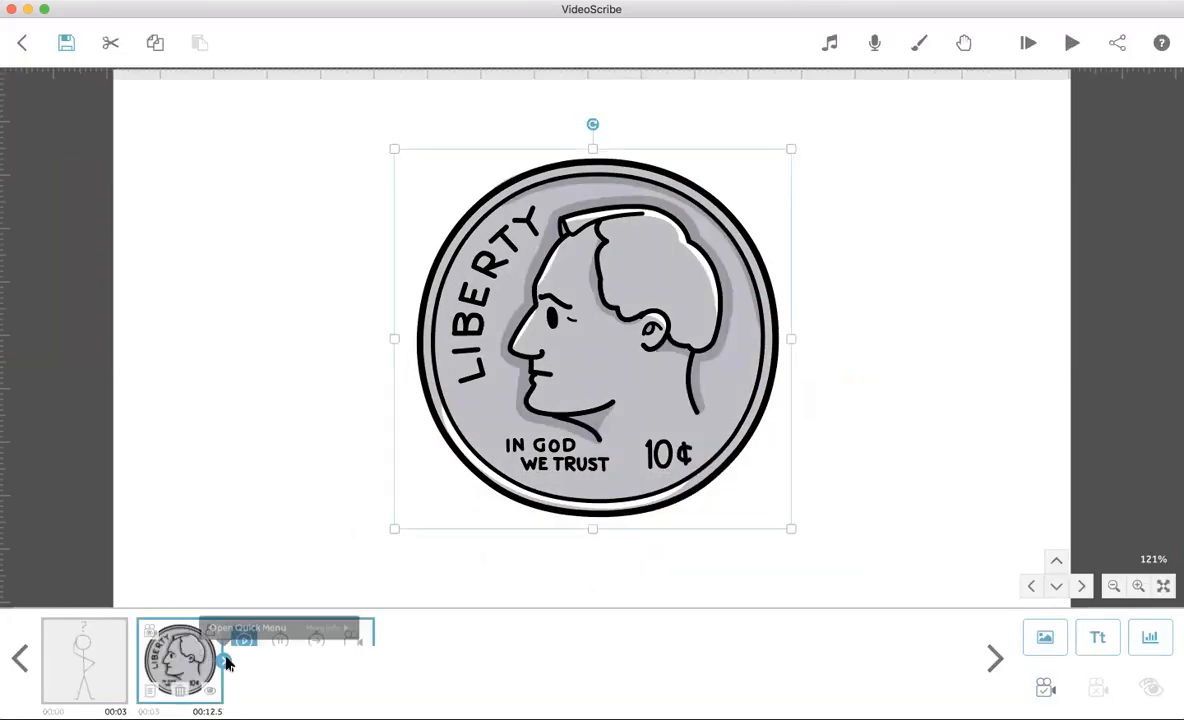
click(225, 661)
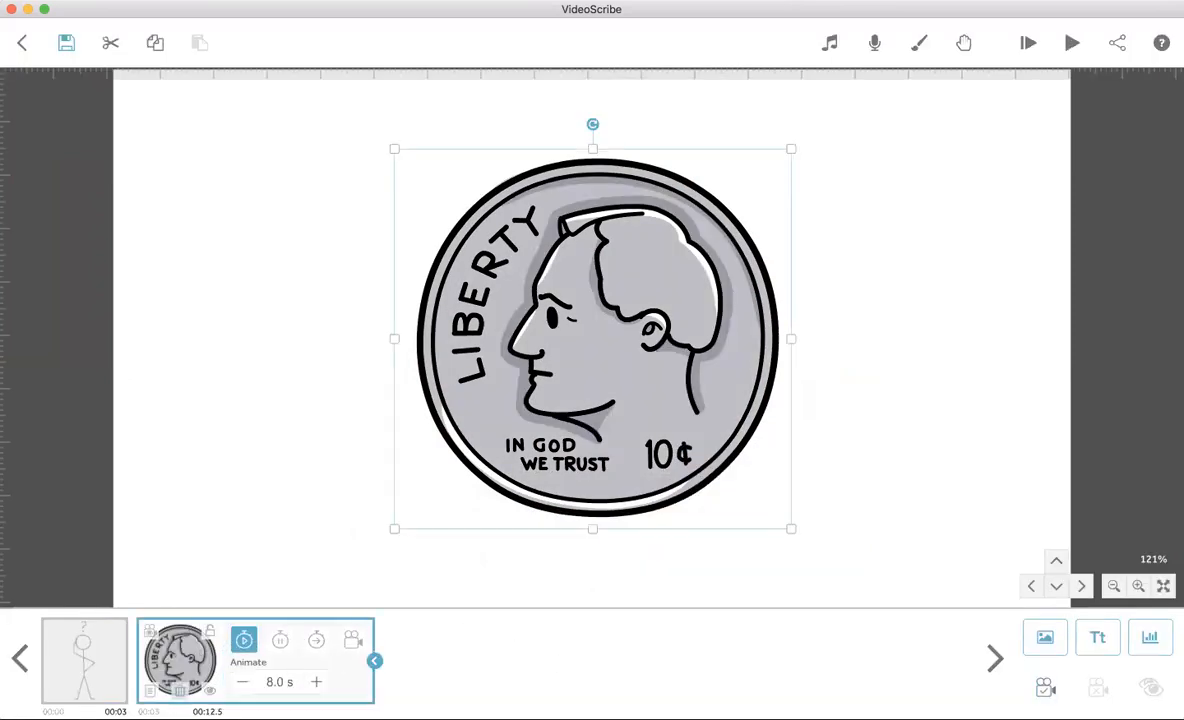
click(146, 694)
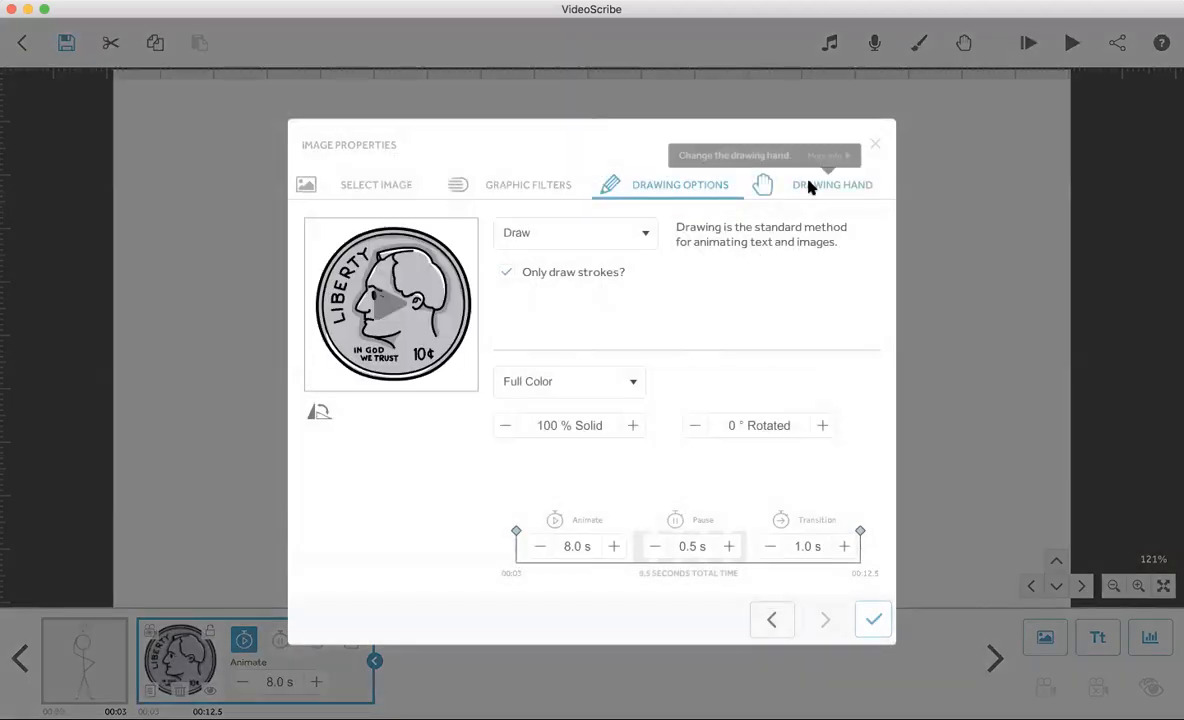
click(810, 187)
click(810, 490)
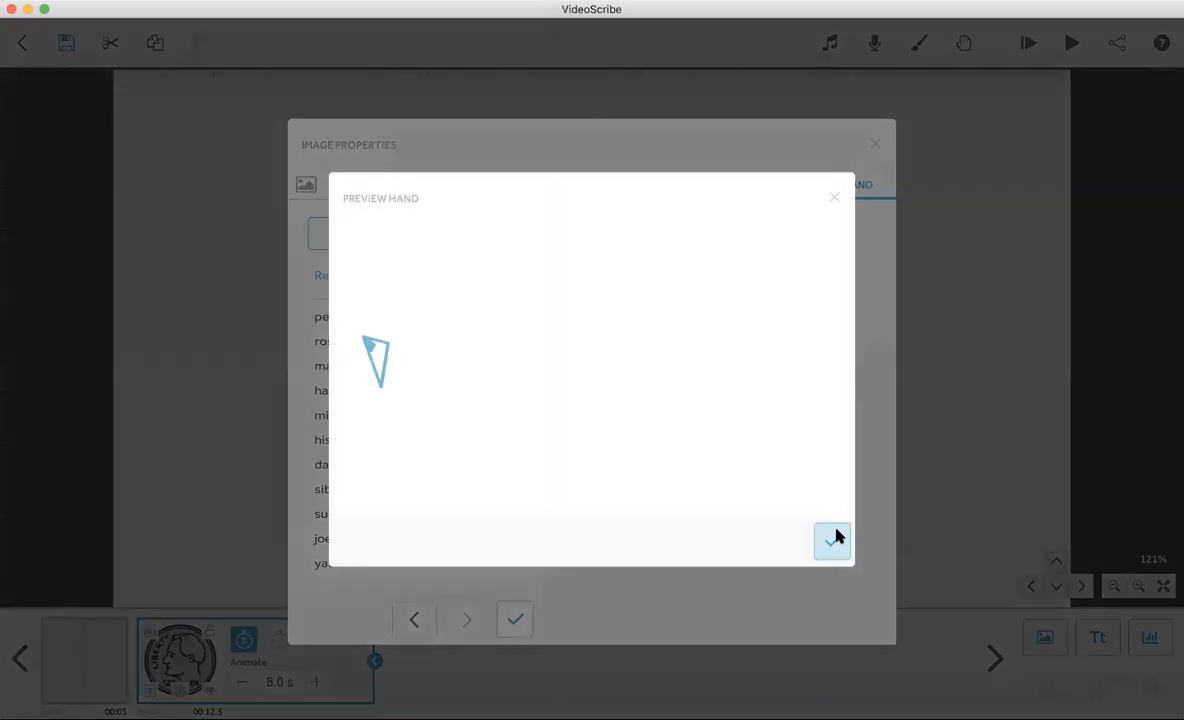
click(829, 537)
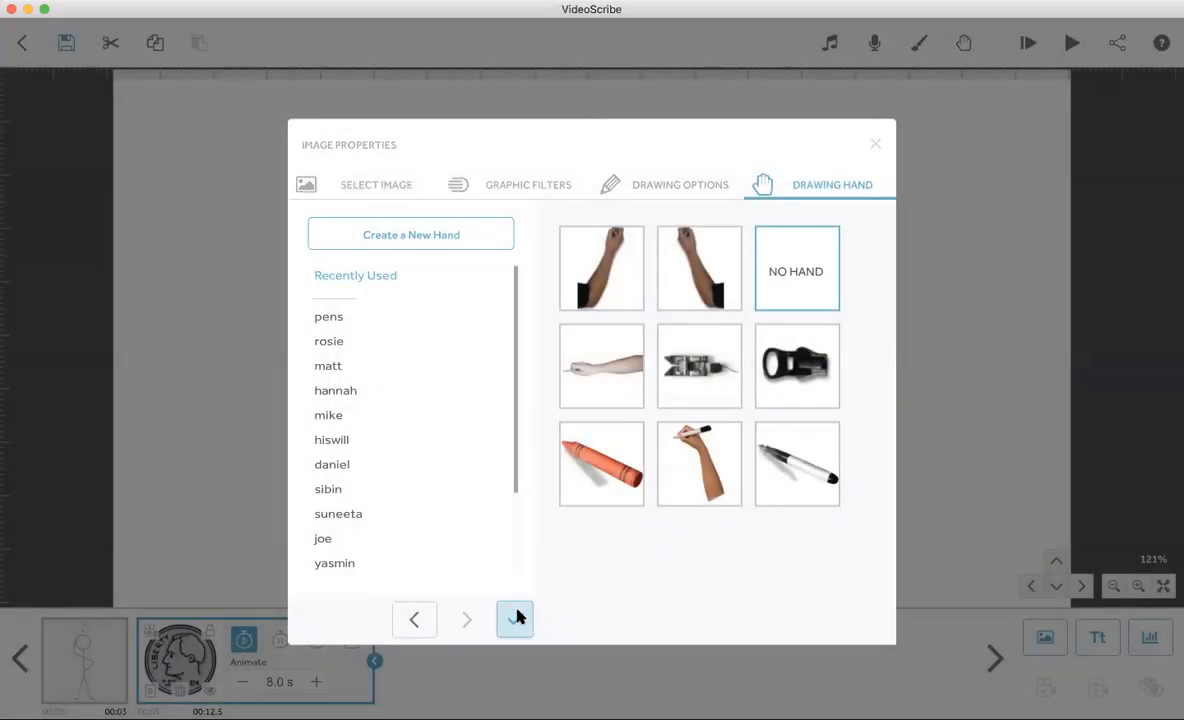
click(516, 618)
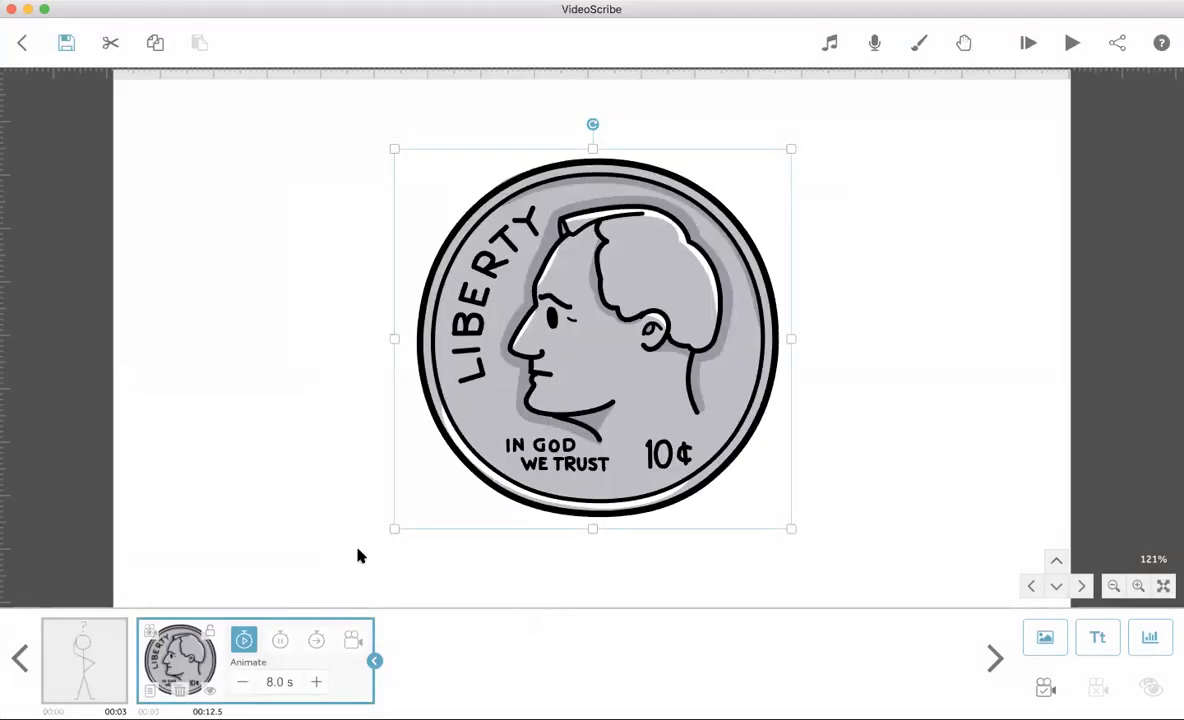
click(299, 544)
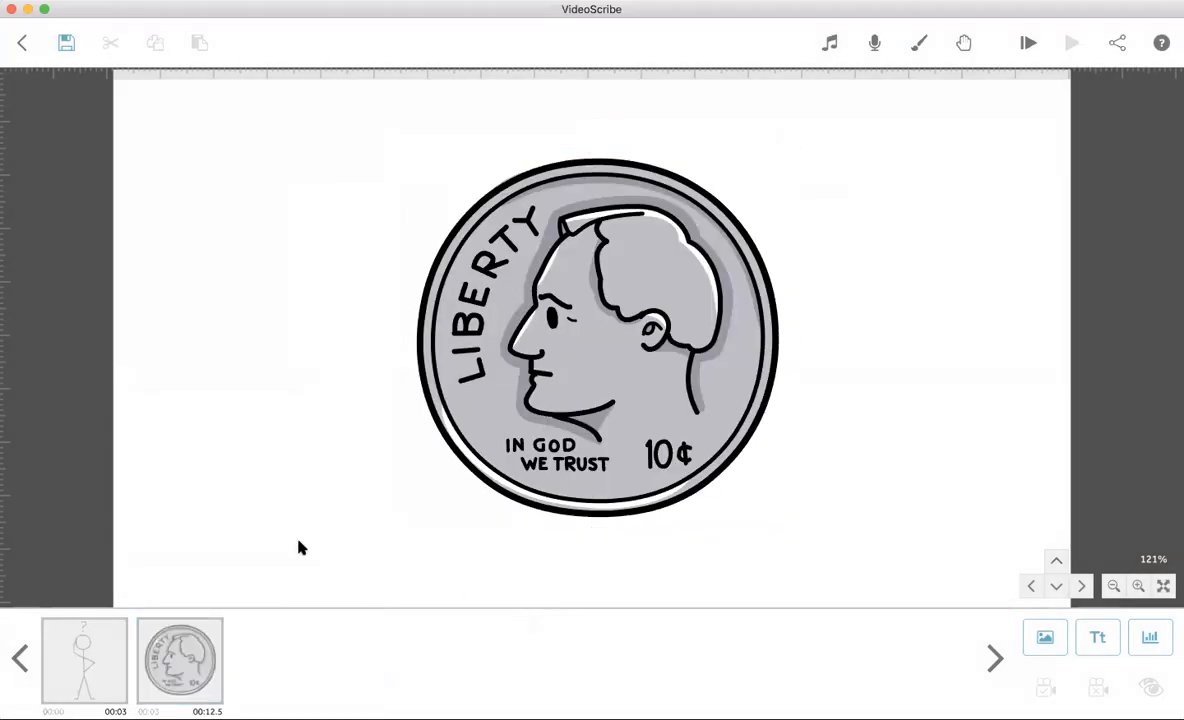
Reduce the dime's animate time to 2.0 s and deselect it
click(211, 655)
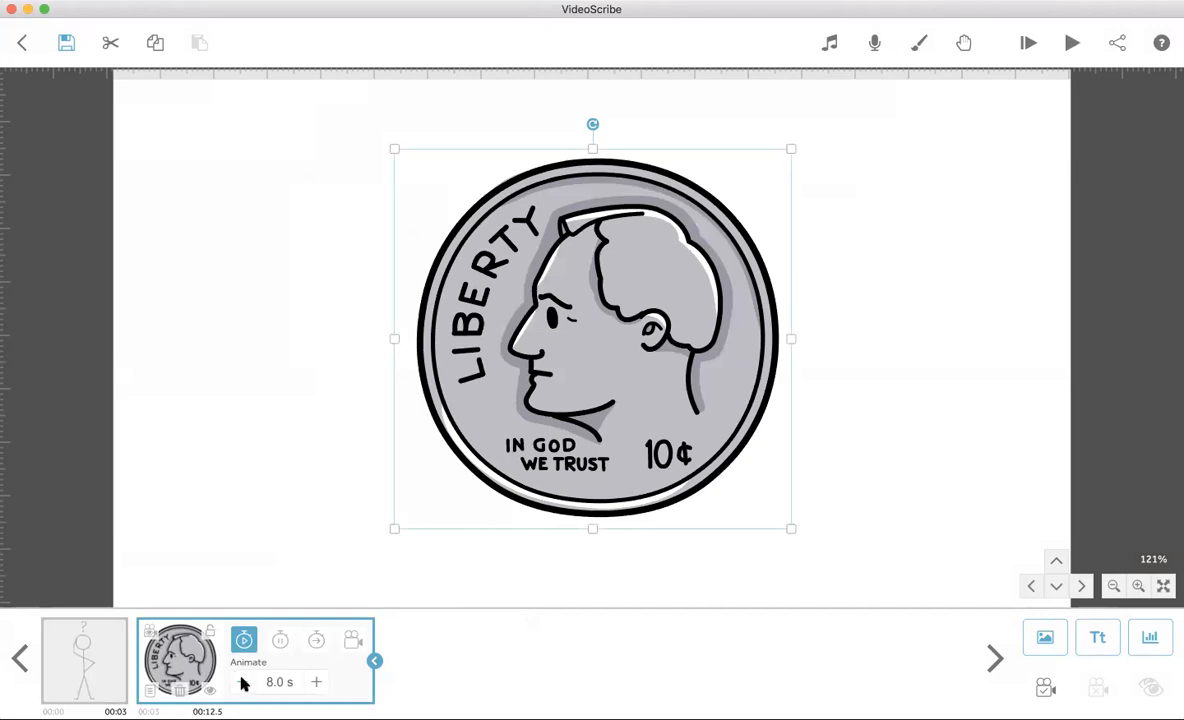
click(242, 682)
click(242, 682)
click(242, 682)
click(242, 682)
click(242, 682)
click(242, 682)
click(242, 682)
click(242, 682)
click(242, 682)
click(242, 682)
click(242, 682)
click(242, 682)
click(356, 568)
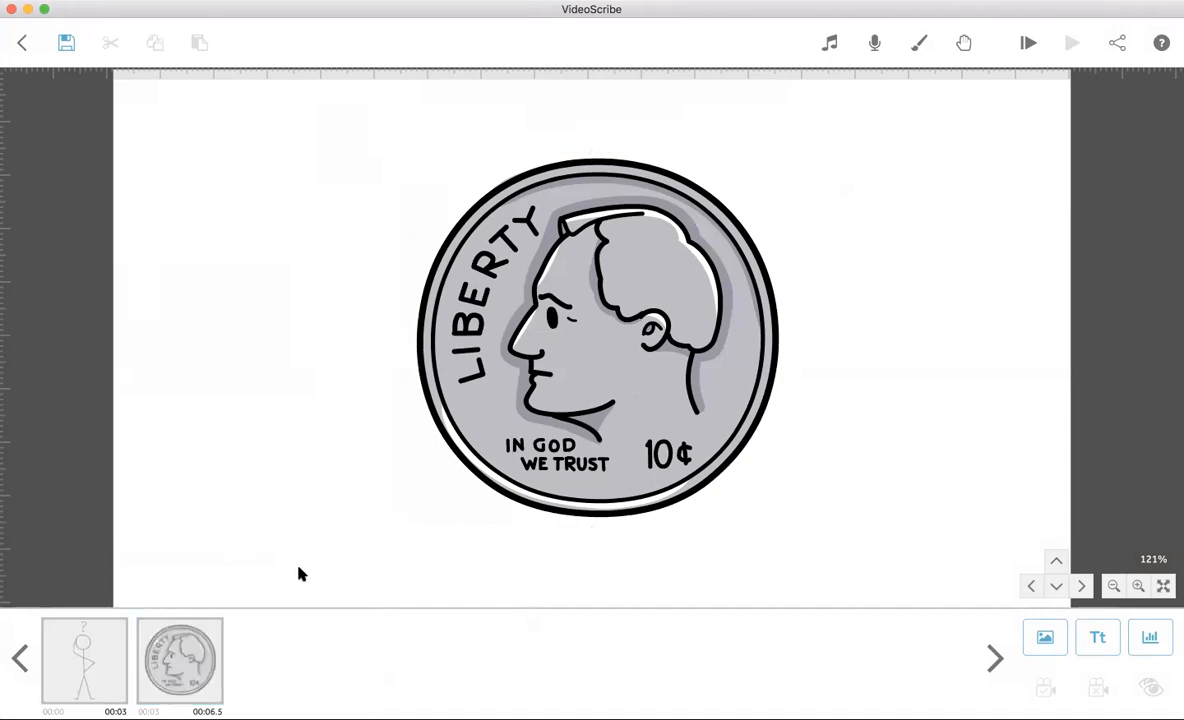
Check the dime's animate time, deselect it and preview the whole scribe from the start
click(531, 476)
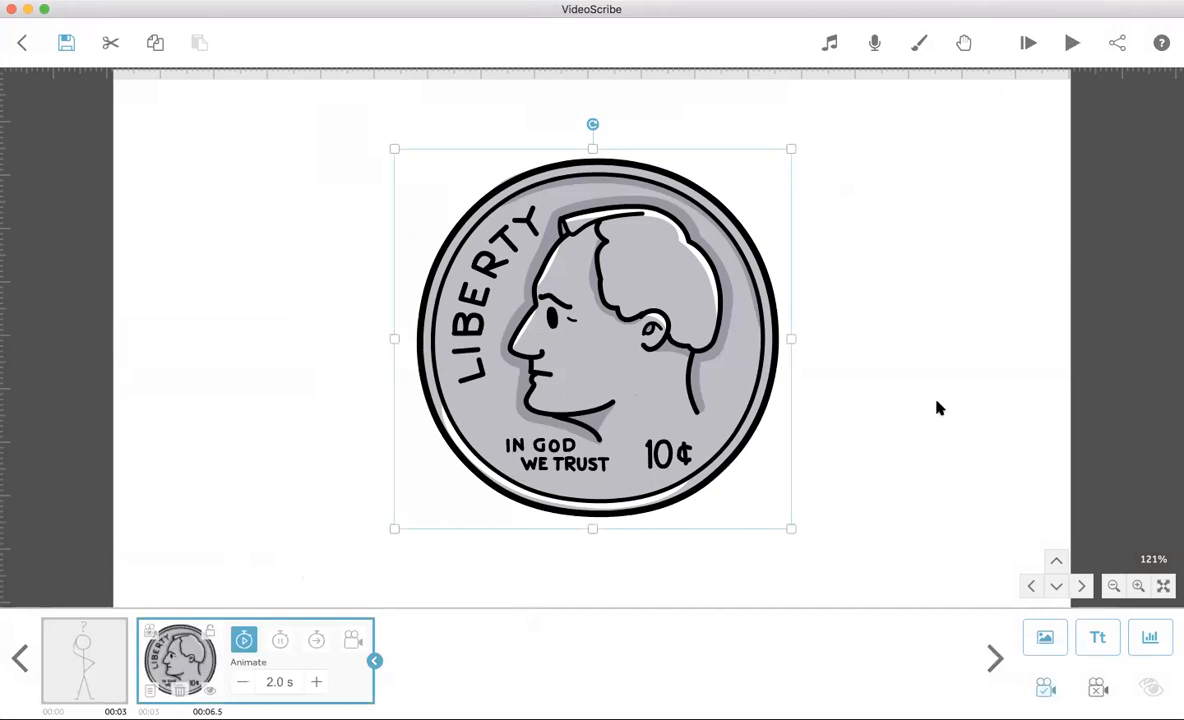
click(932, 231)
click(1029, 42)
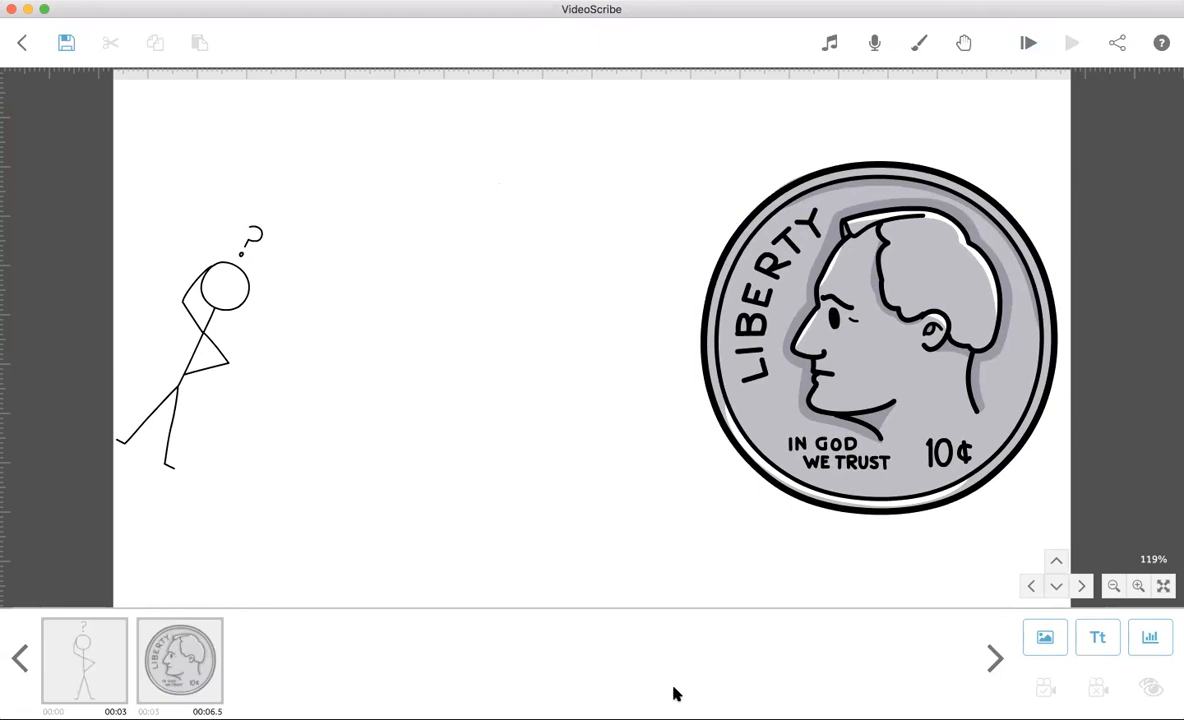
Reorder the timeline so that the dime is drawn before the stick figure
click(72, 660)
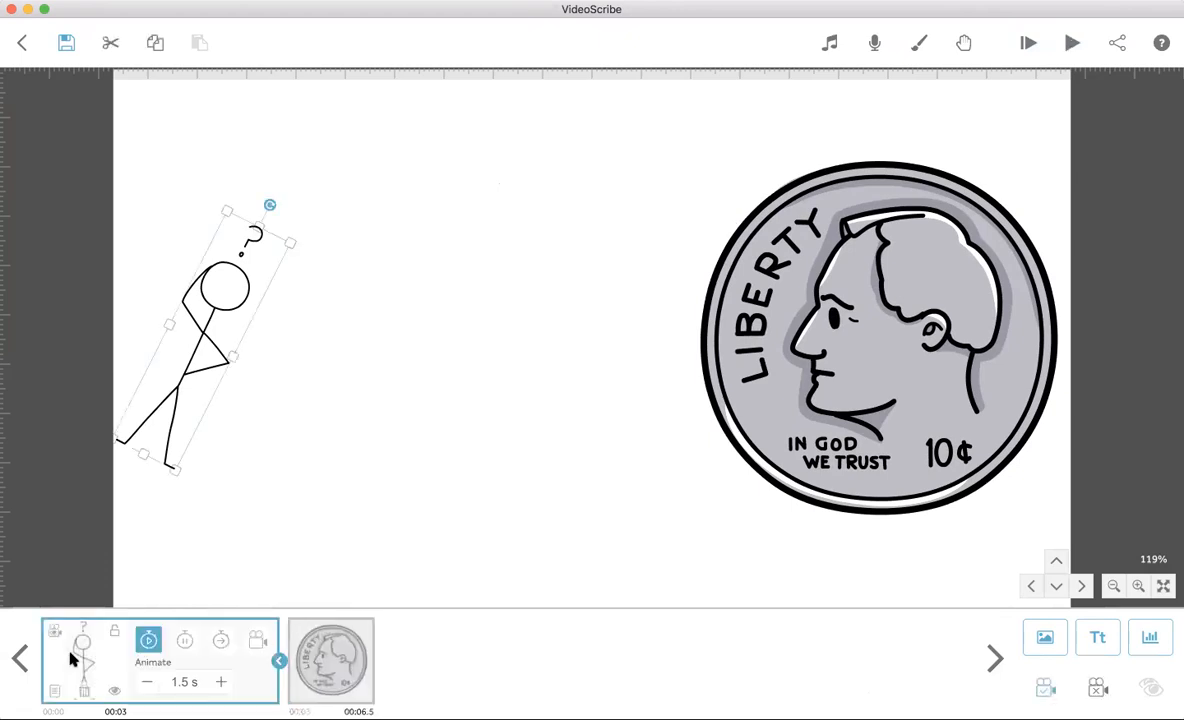
drag(72, 660, 307, 665)
click(300, 660)
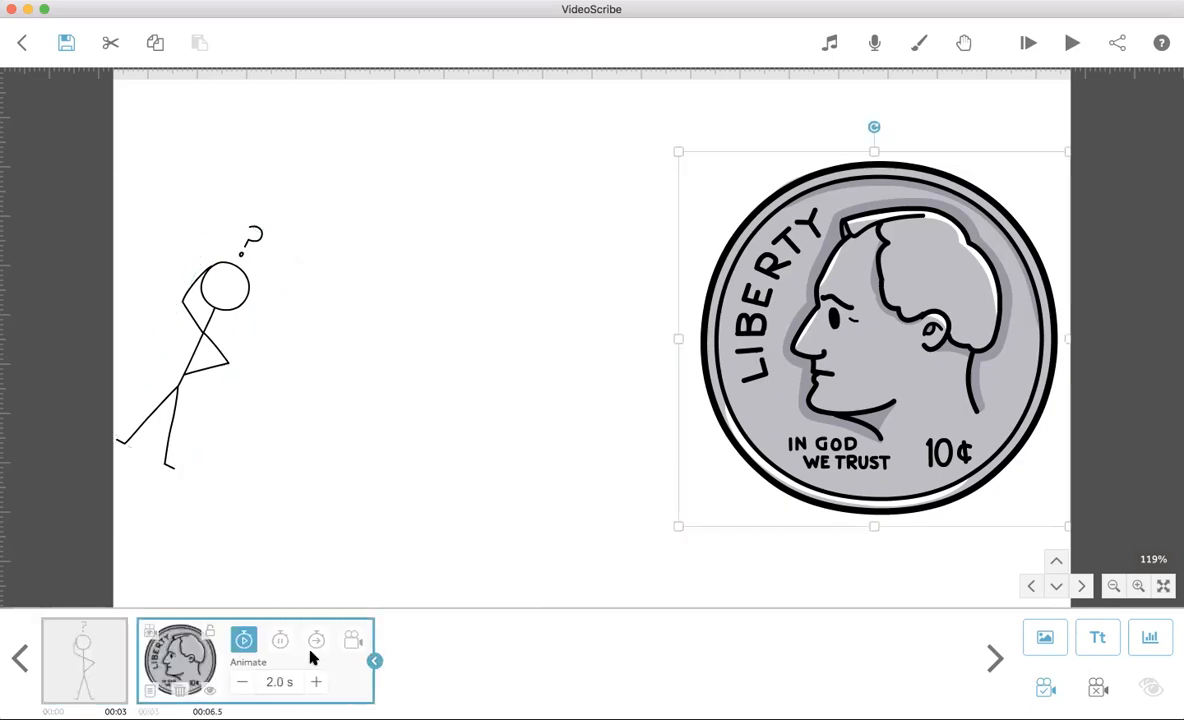
click(374, 660)
drag(175, 652, 80, 636)
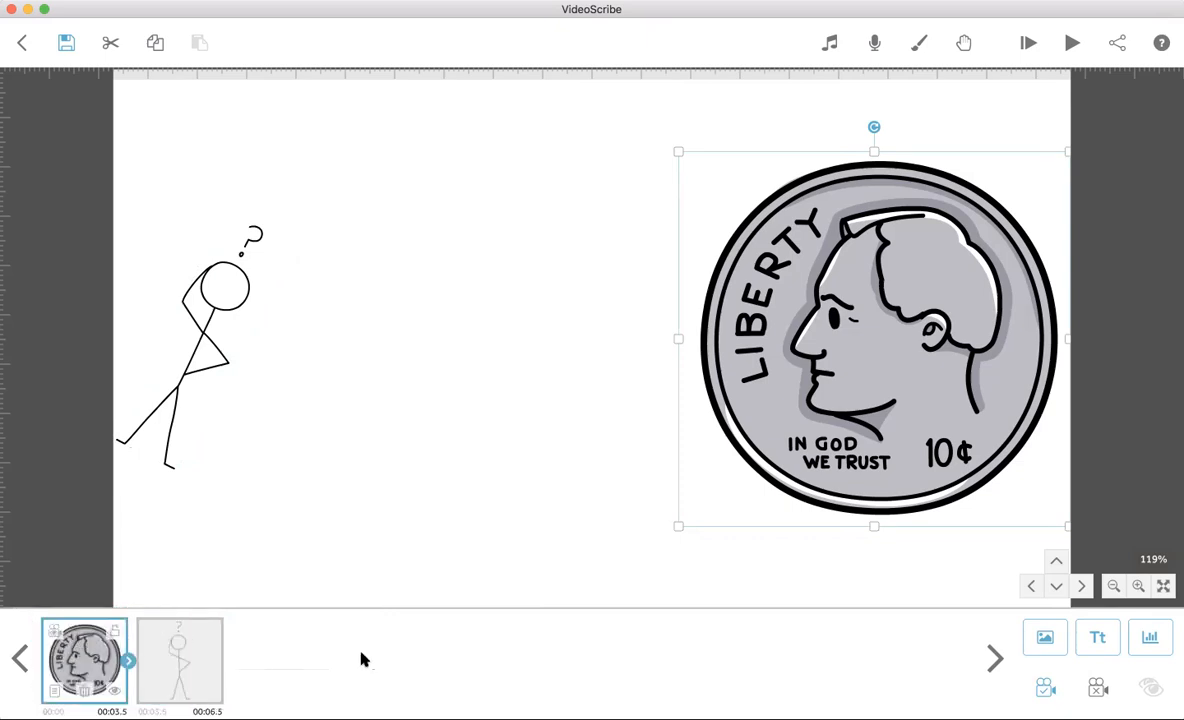
Deselect the dime, preview the reordered scribe from the start and stop playback
click(394, 514)
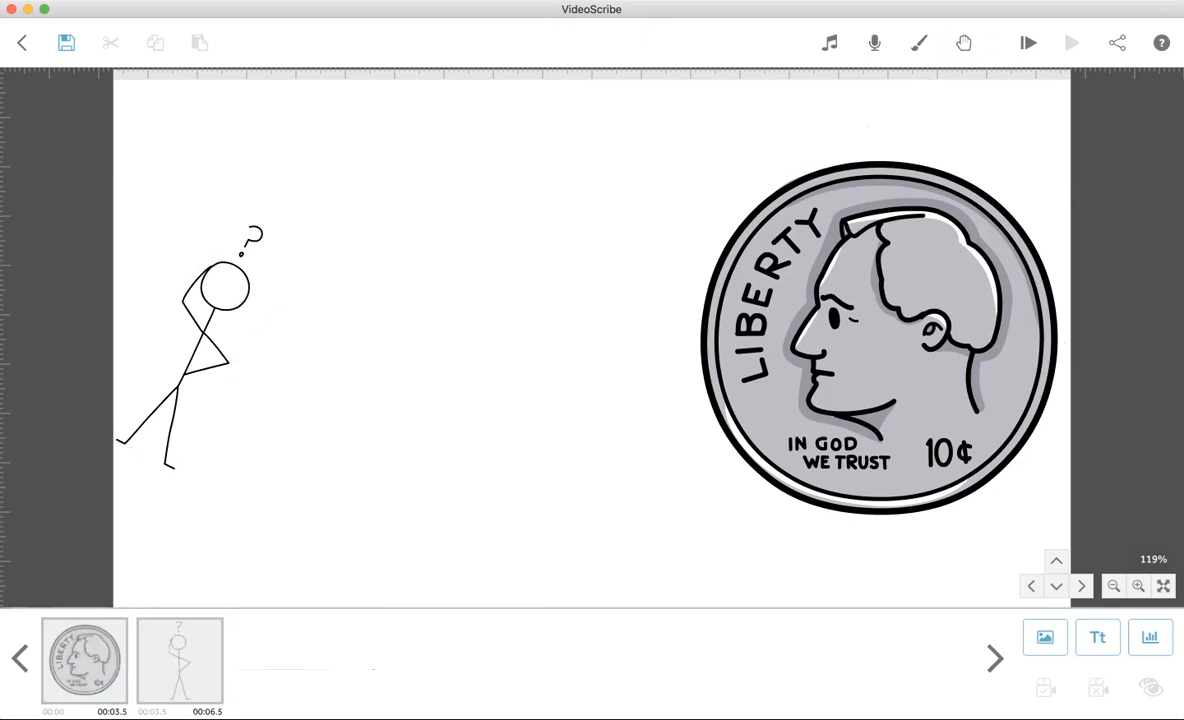
click(1028, 42)
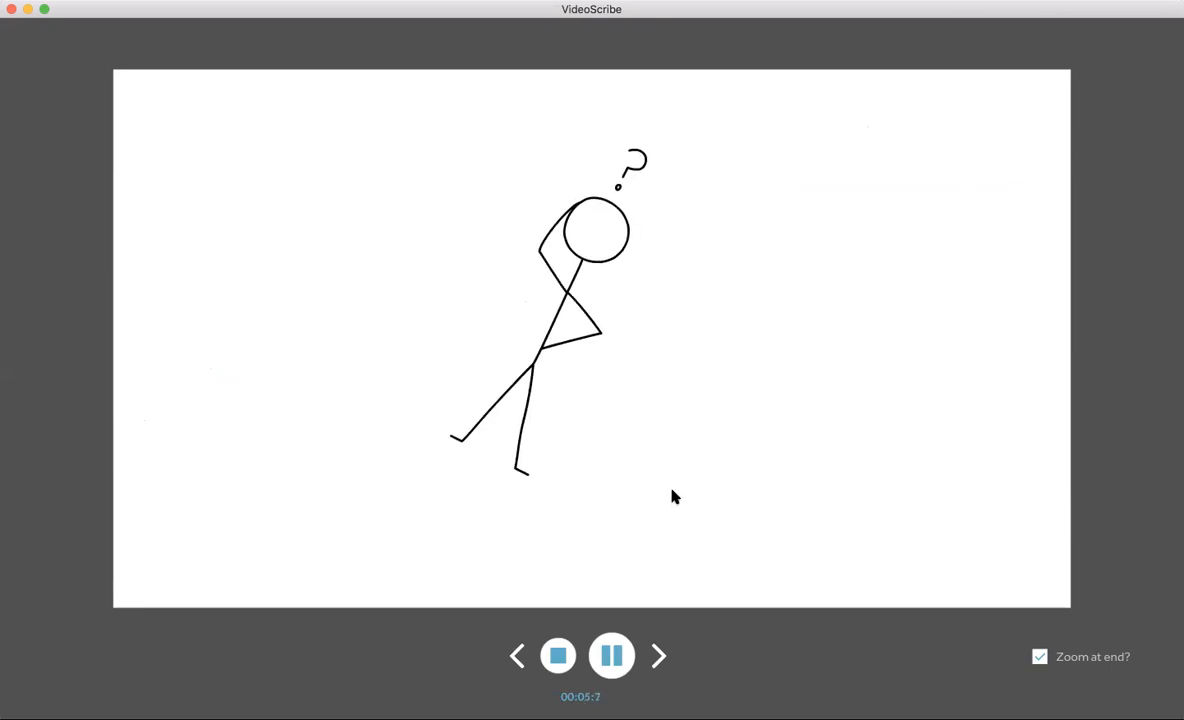
click(557, 654)
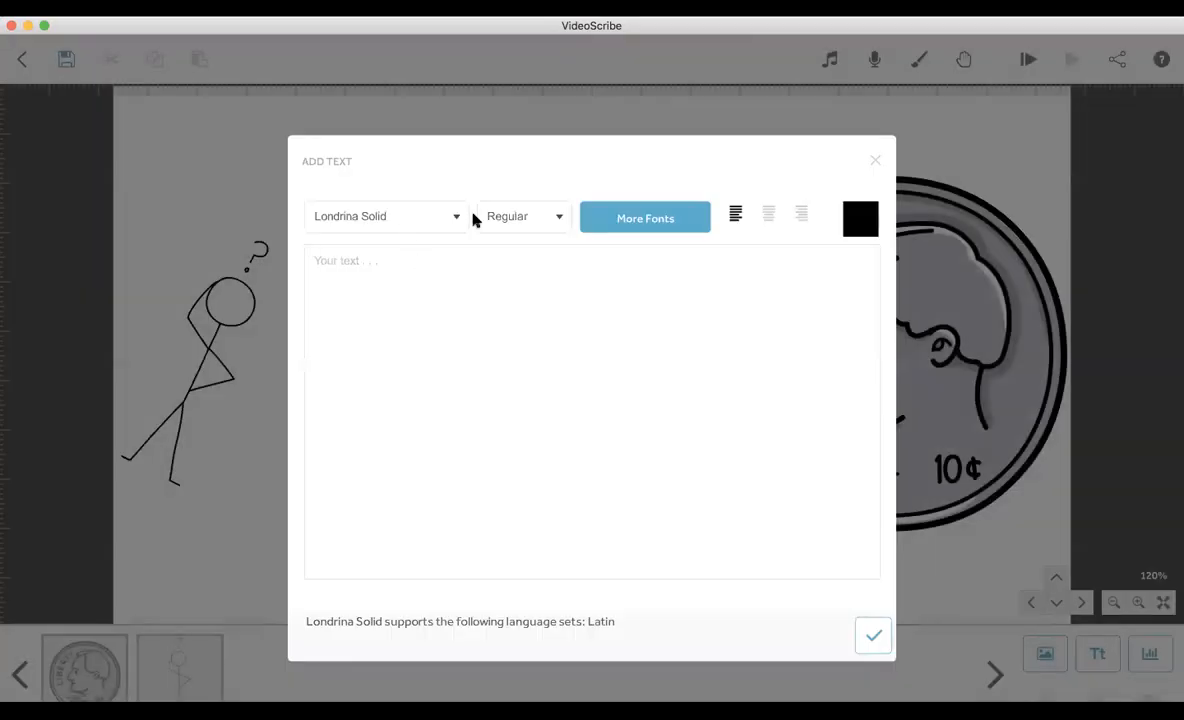
Look through the fonts and Londrina Solid styles for a new text element and enter "Visualise Your Thesis Competition"
click(457, 219)
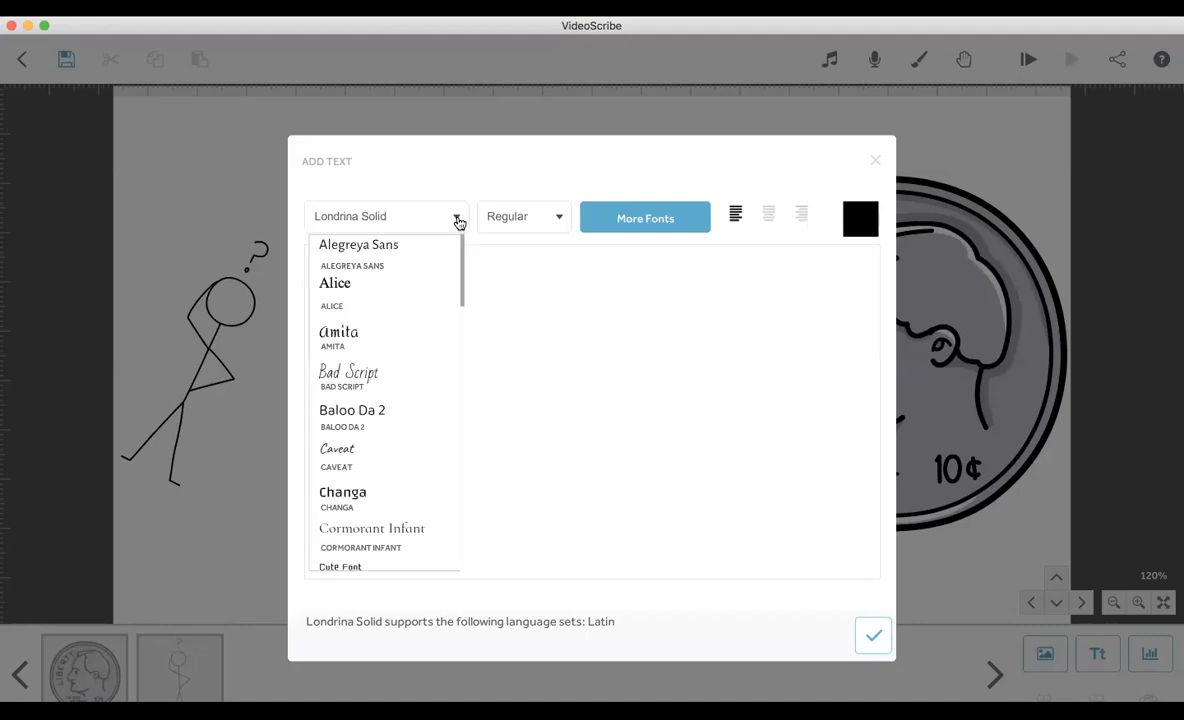
click(547, 228)
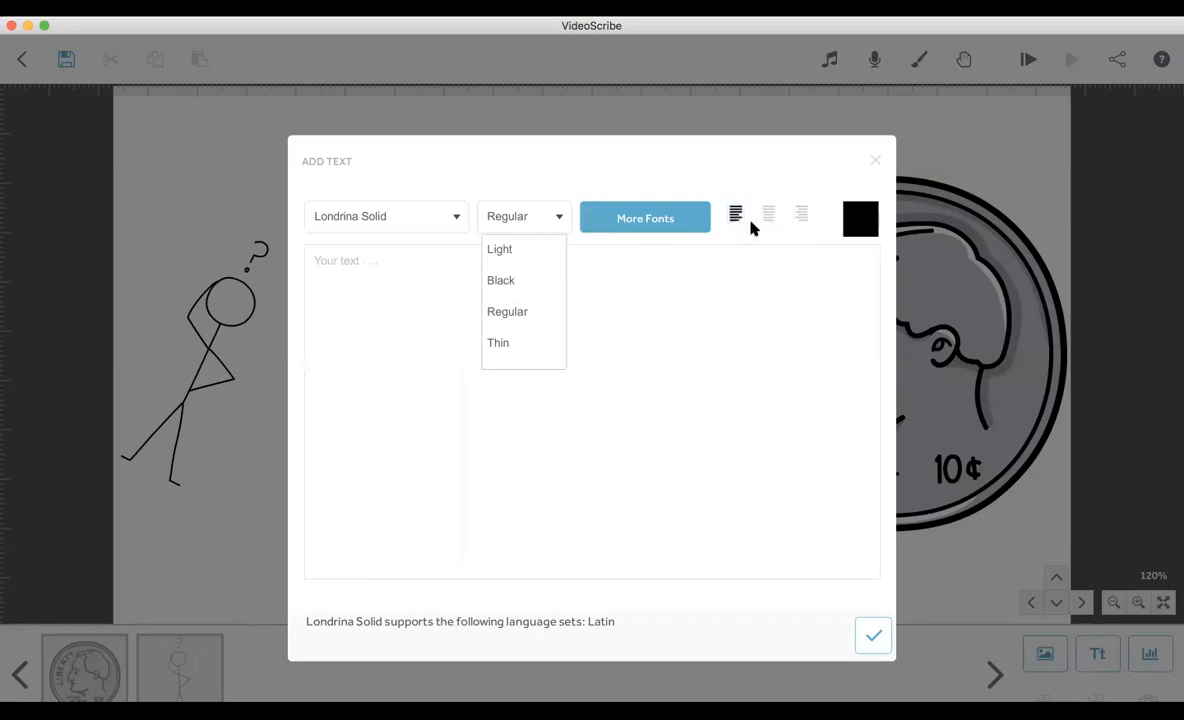
click(384, 290)
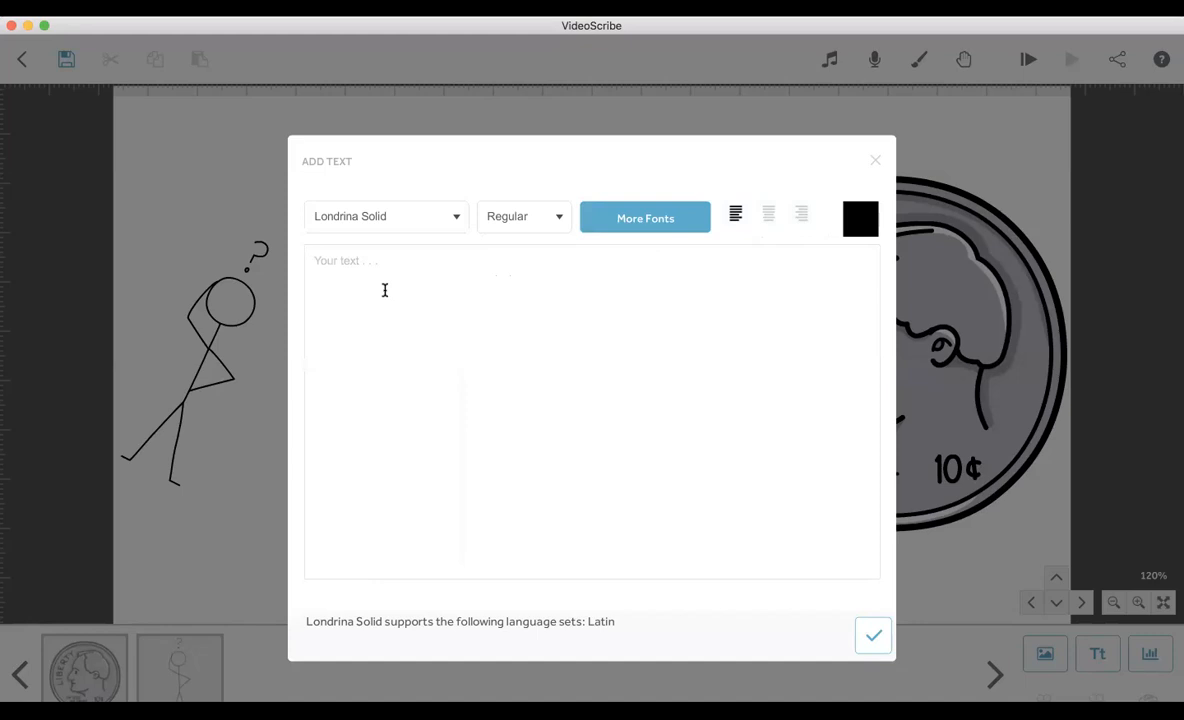
text(Visualise Your Thesis )
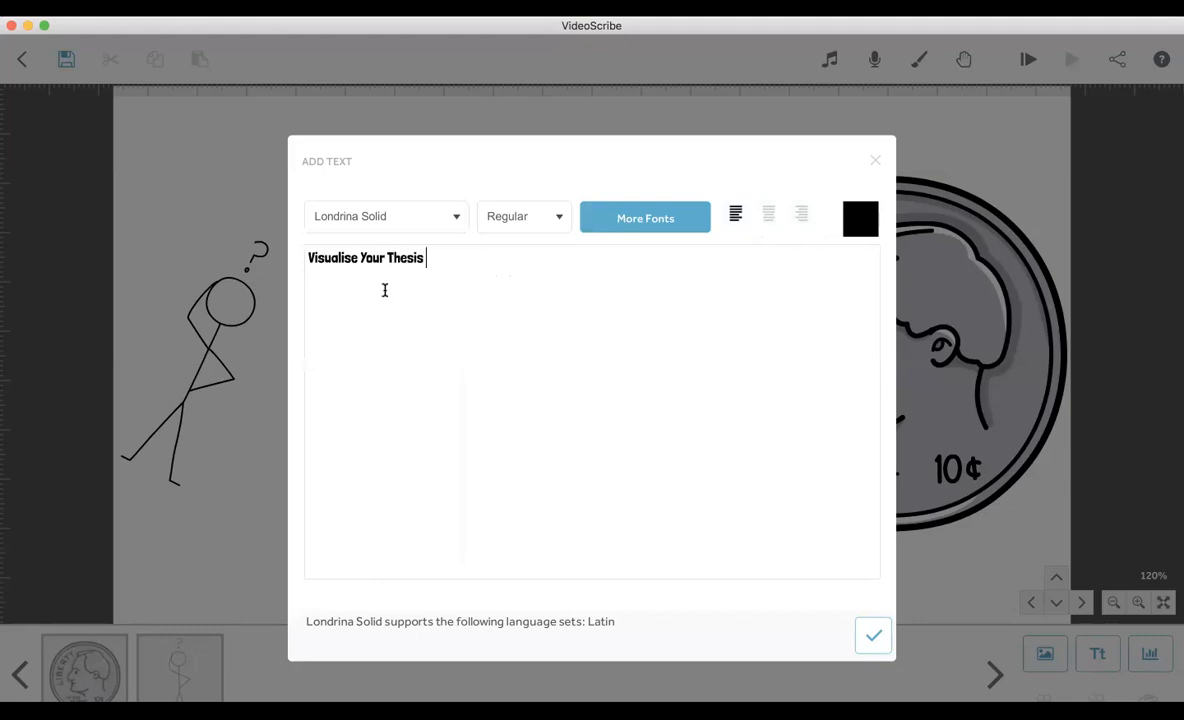
text(Competition)
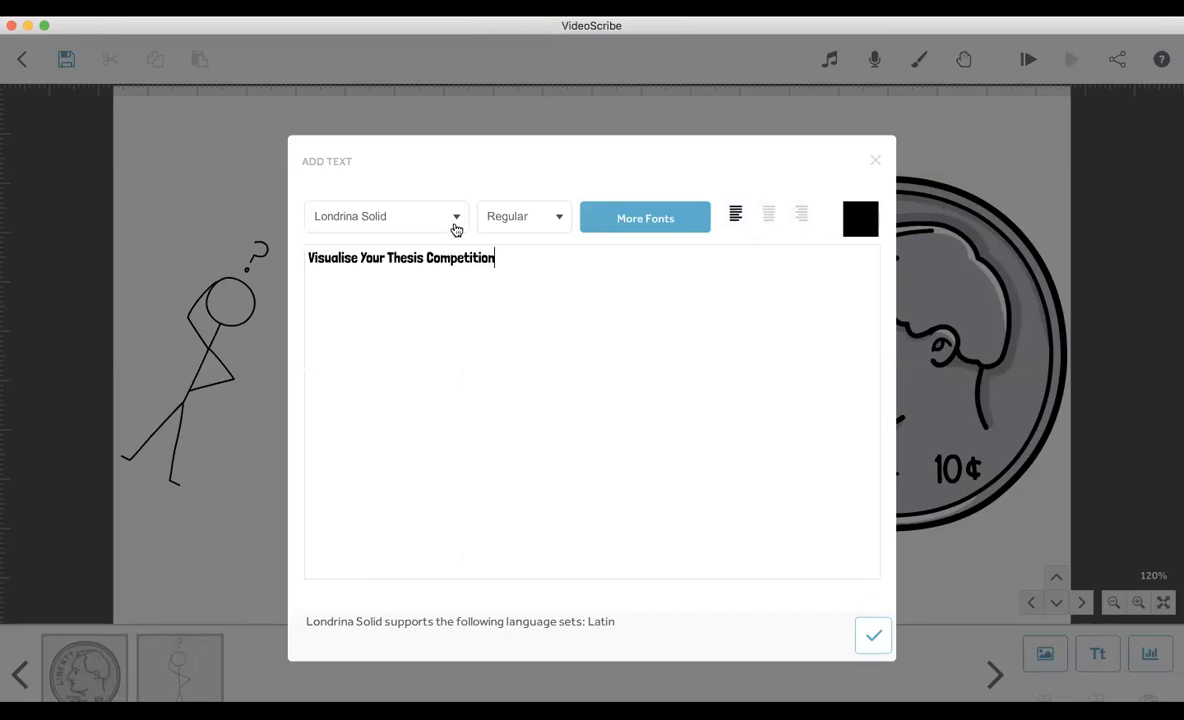
Change the font of the title "Visualise Your Thesis Competition" to Poppins
drag(497, 258, 265, 218)
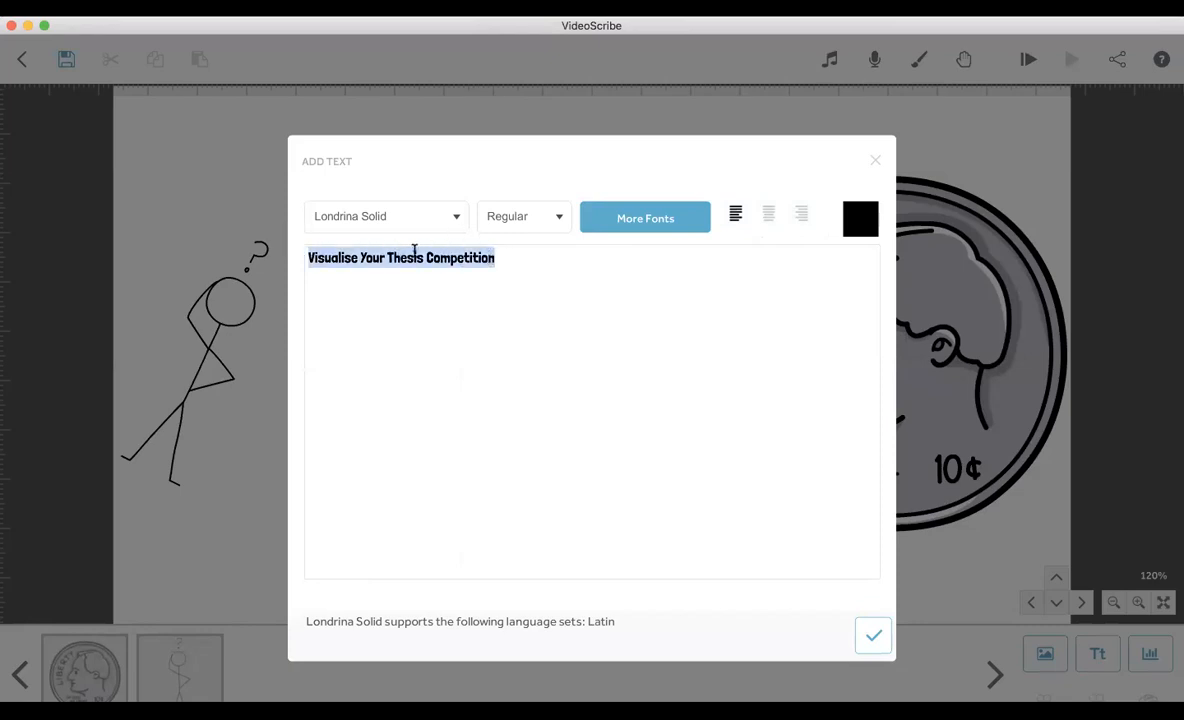
click(454, 222)
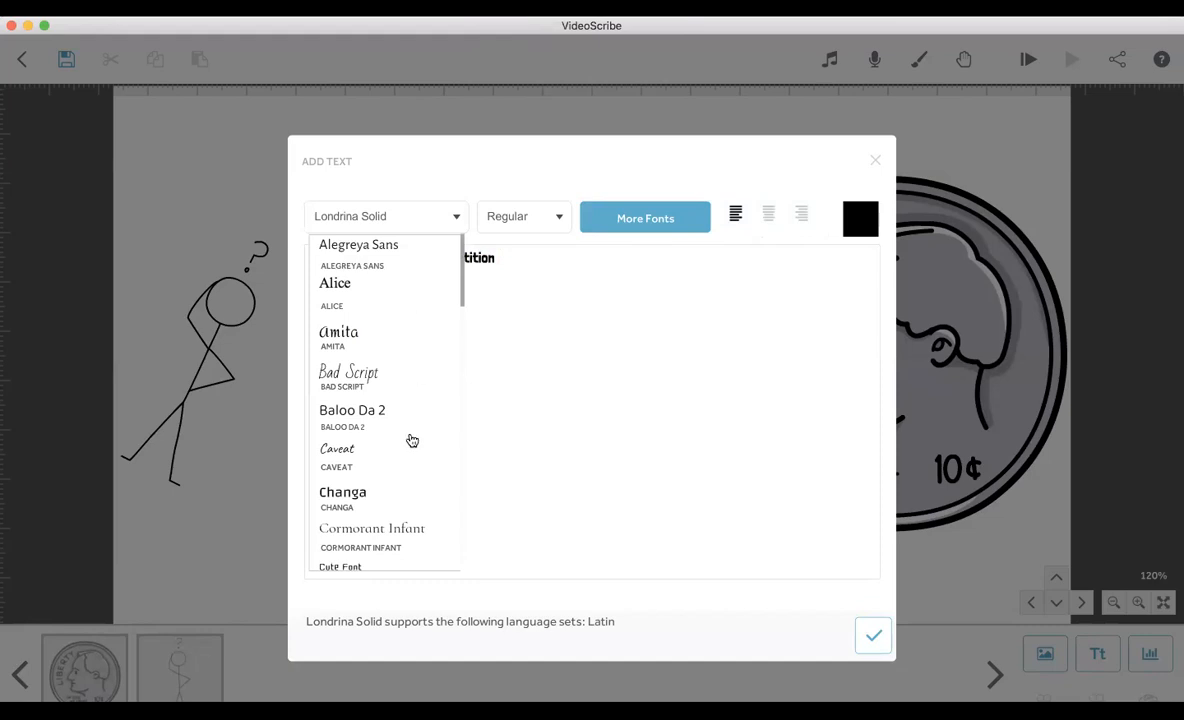
scroll(392, 492, down, 5)
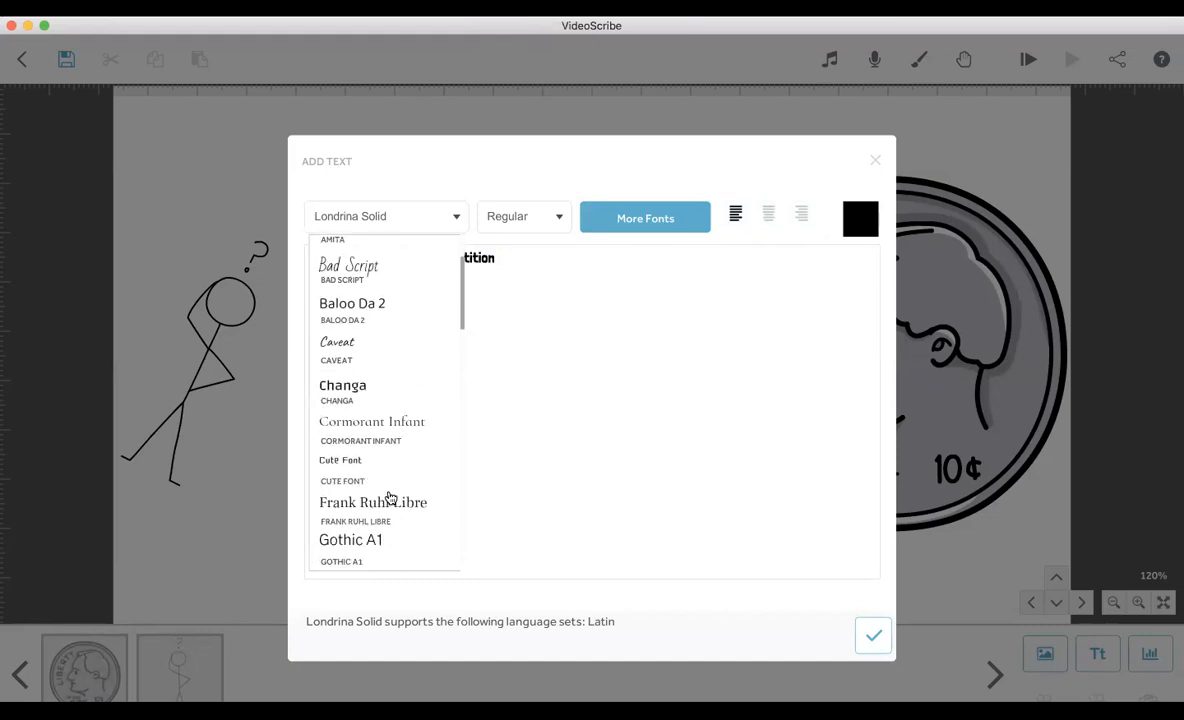
scroll(391, 498, down, 6)
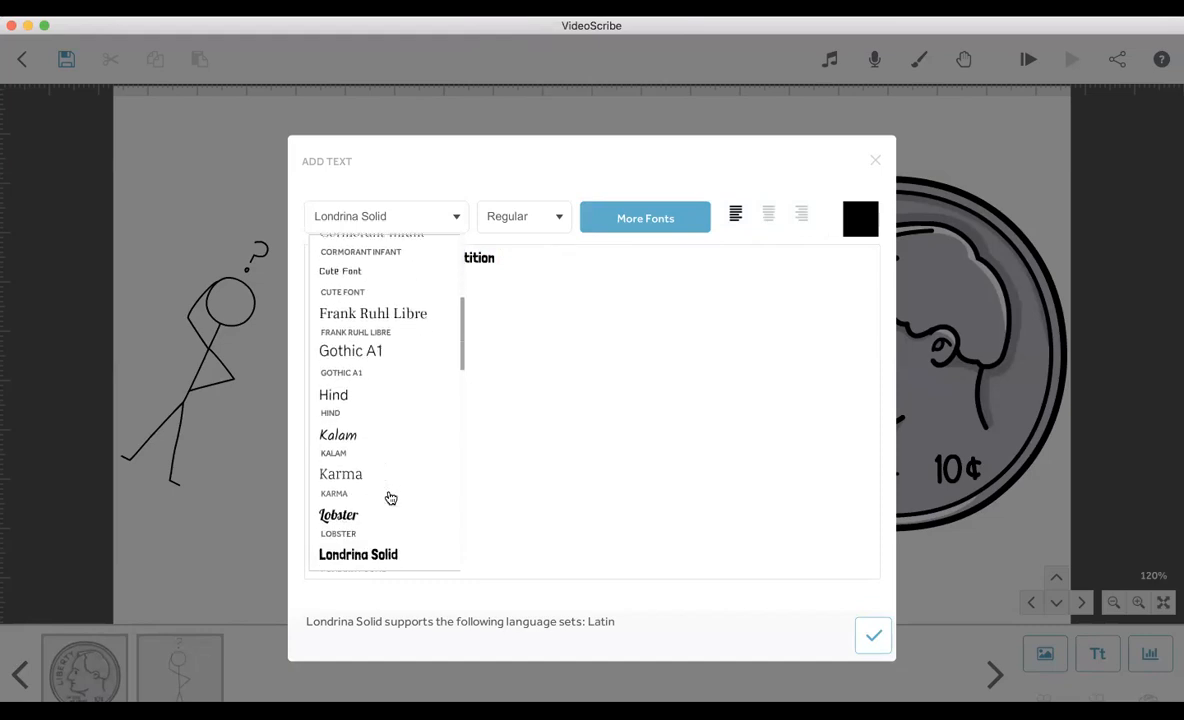
scroll(390, 498, down, 4)
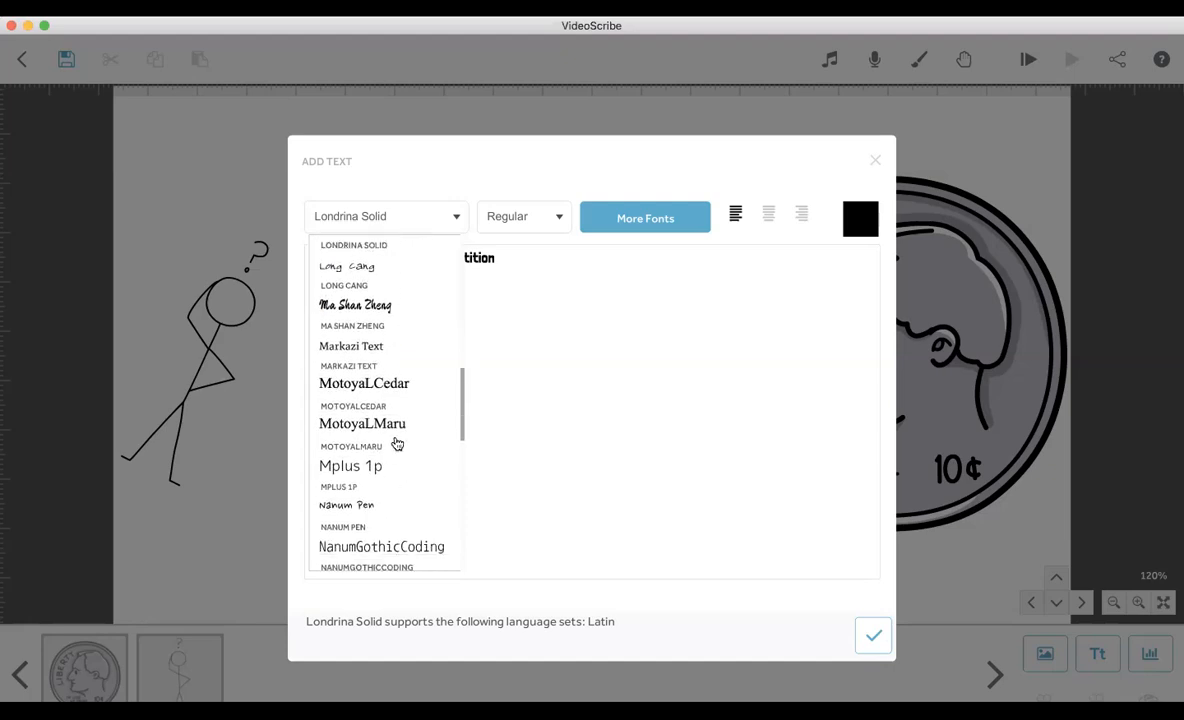
scroll(397, 443, down, 5)
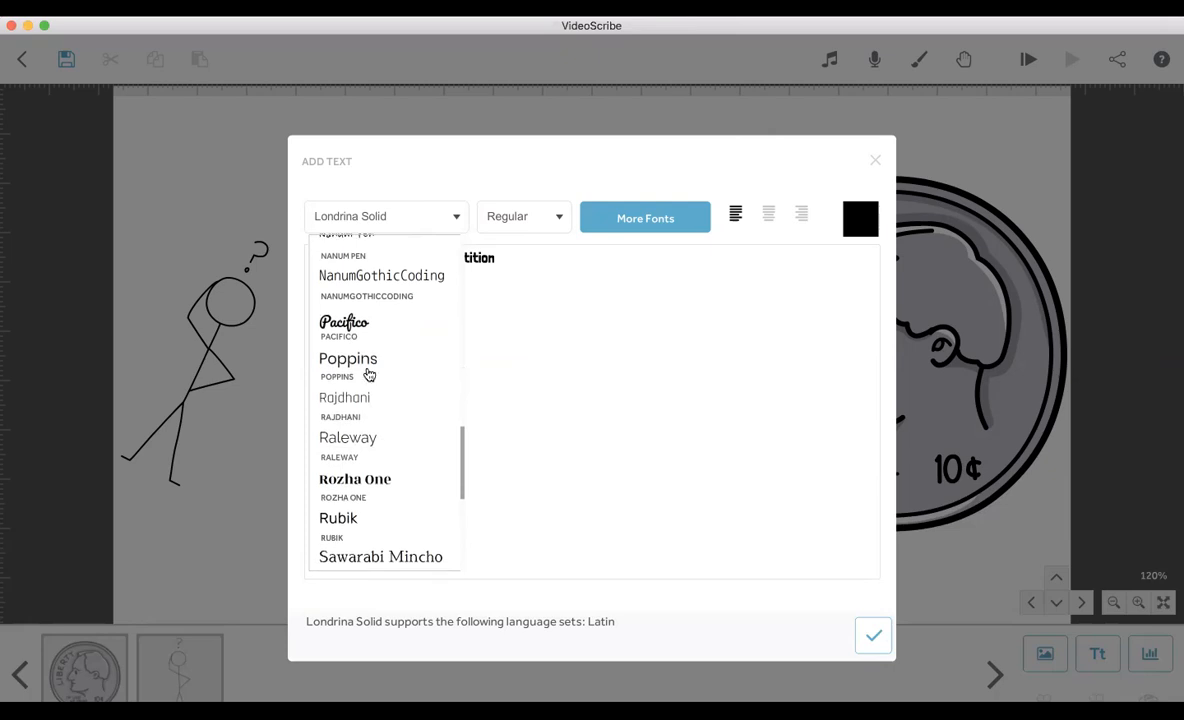
click(369, 364)
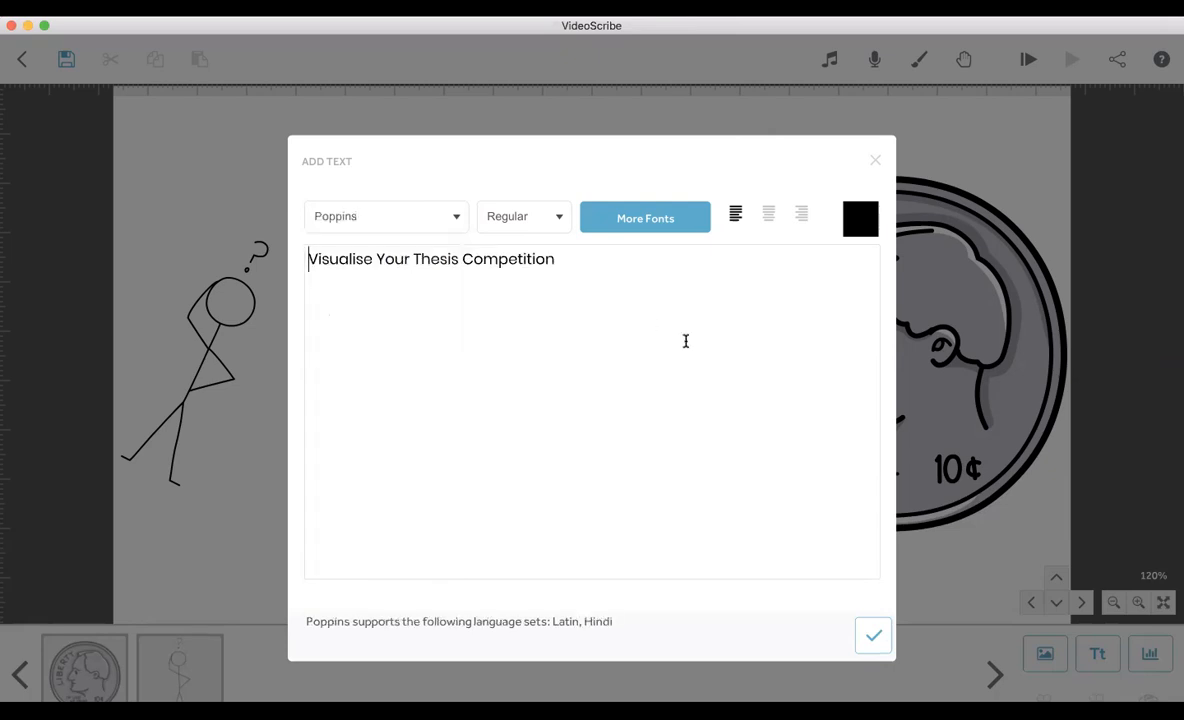
Set the title's text colour to dark grey #2f2f2f and add the text to the canvas
click(862, 228)
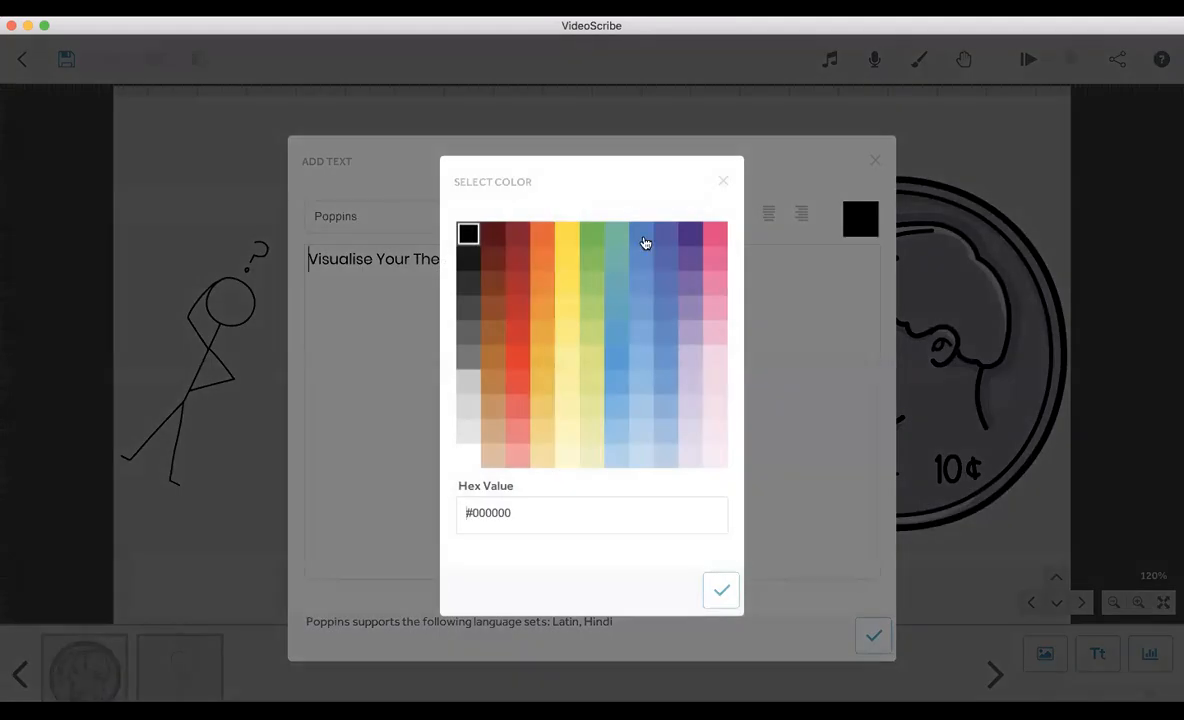
click(691, 238)
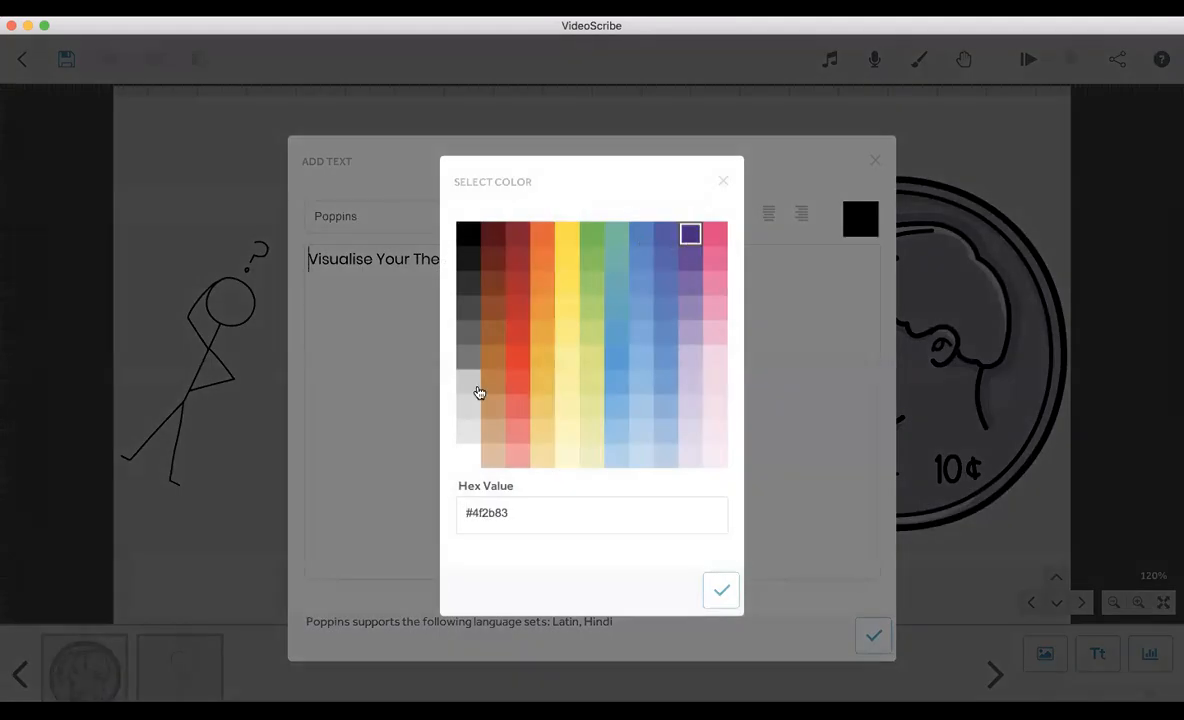
click(466, 262)
click(467, 283)
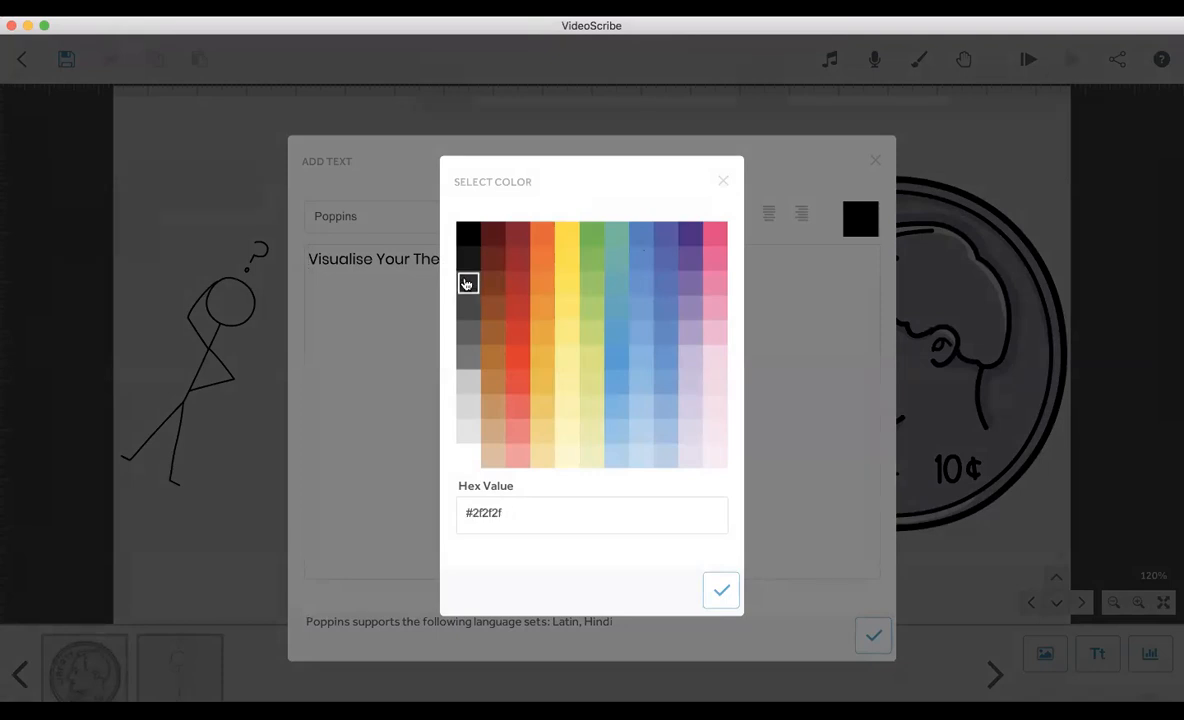
click(719, 591)
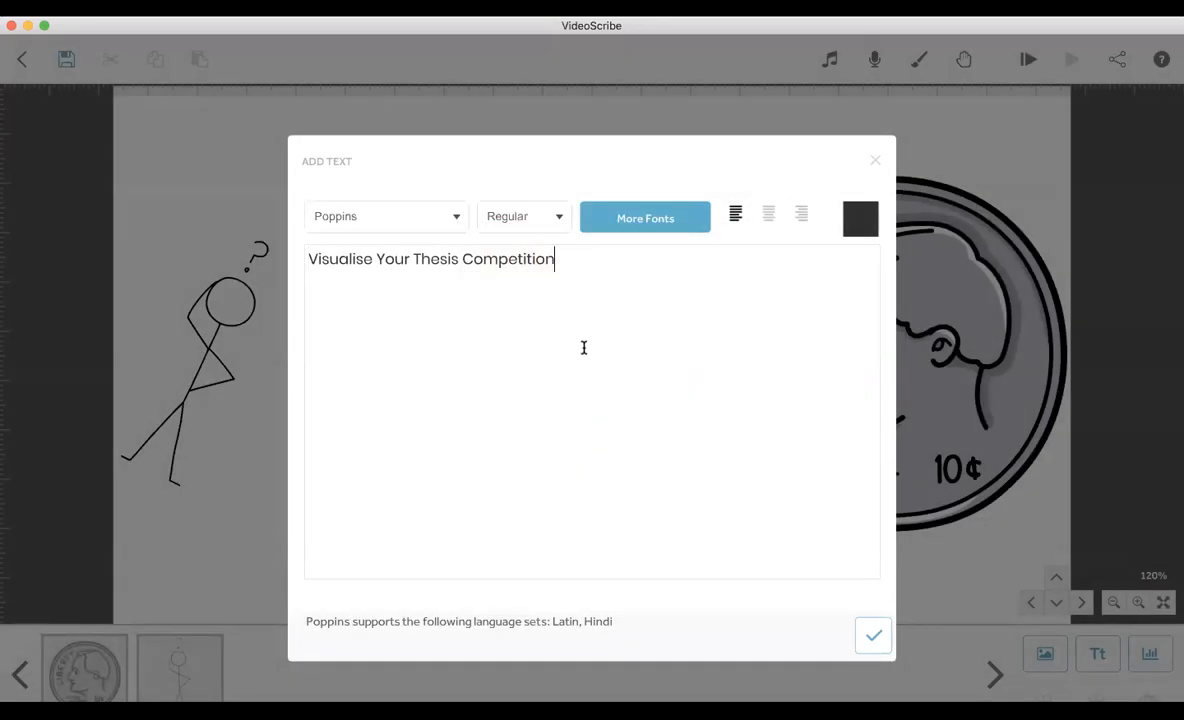
click(874, 637)
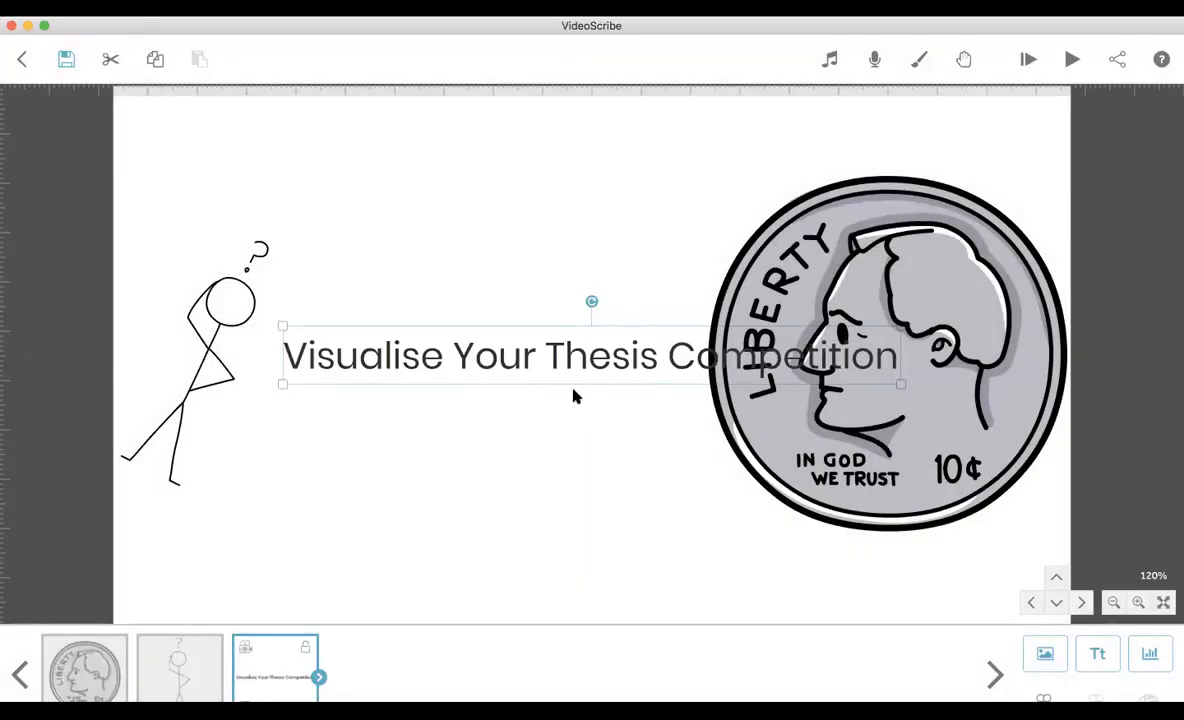
Move the title to the empty canvas area above the stick figure and the dime
click(551, 324)
click(549, 343)
drag(463, 328, 325, 127)
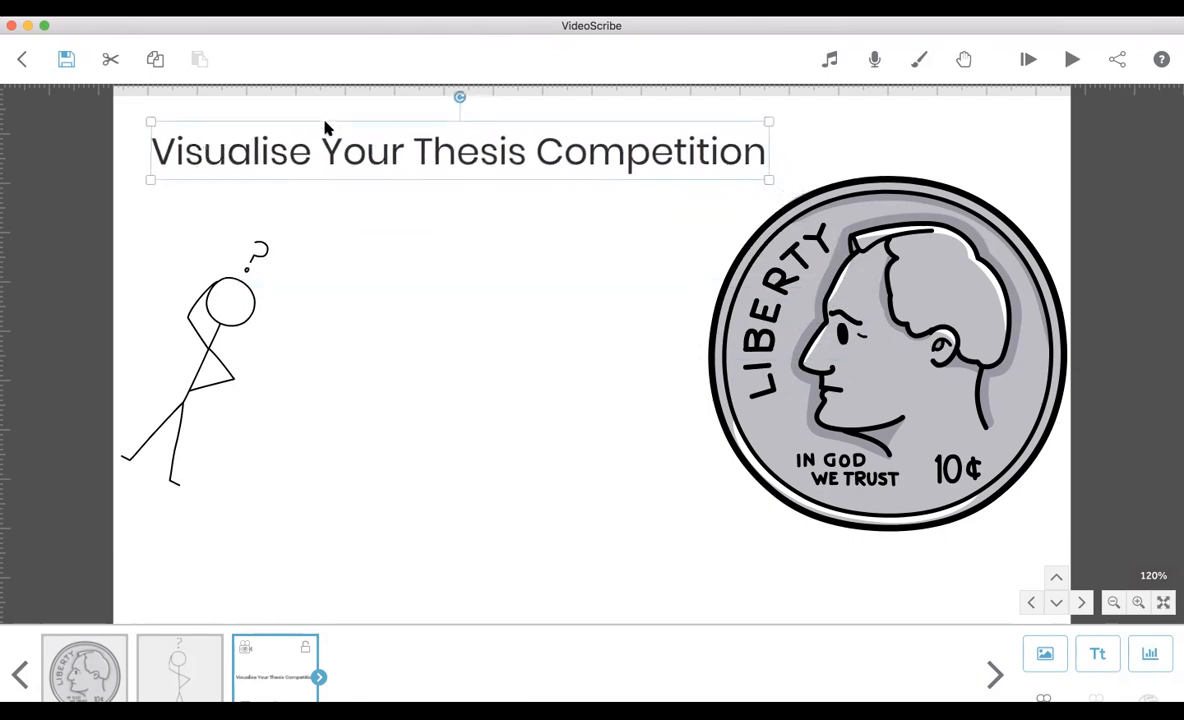
click(507, 389)
drag(548, 488, 562, 602)
drag(508, 362, 537, 197)
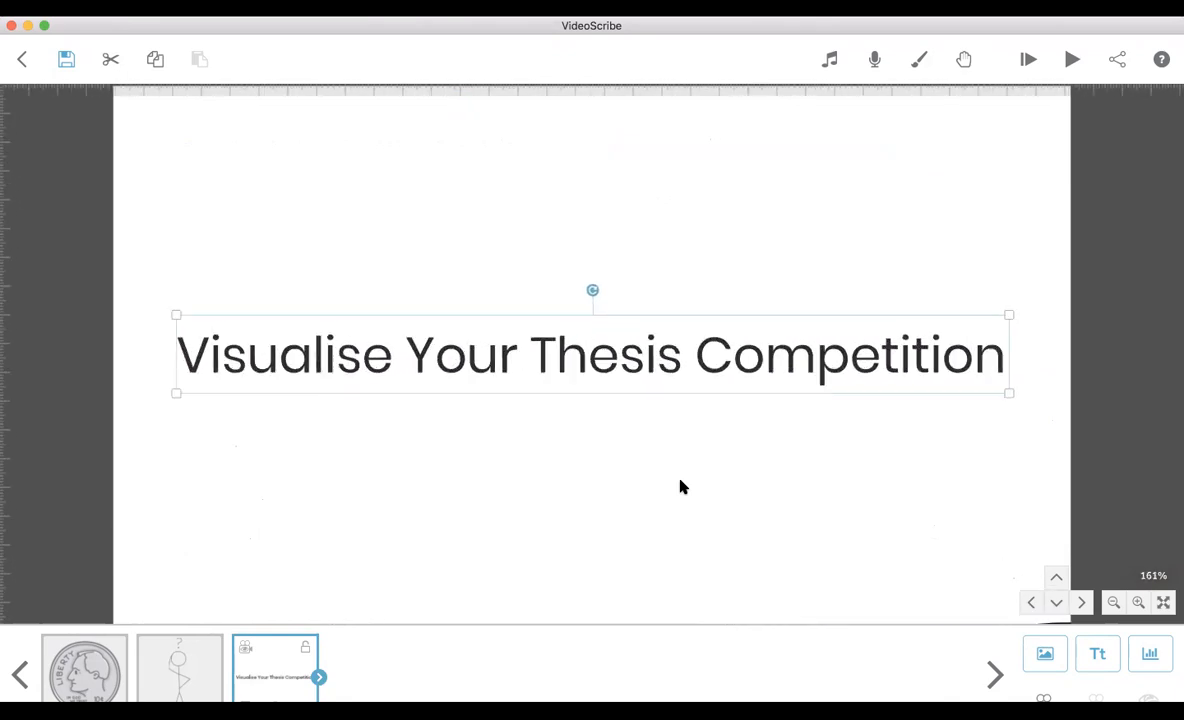
Frame the title alone at 161% zoom and set its camera to the current position
mouse_move(680, 480)
mouse_down()
mouse_move(677, 436)
mouse_move(678, 496)
mouse_up()
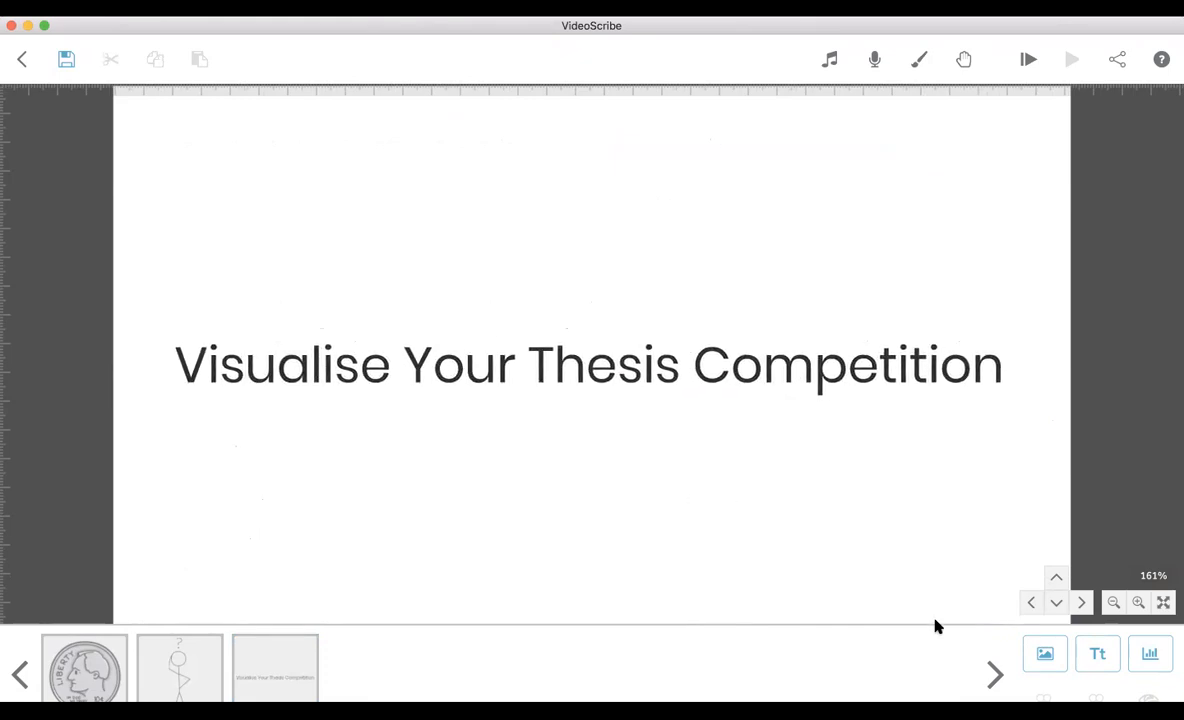
click(837, 385)
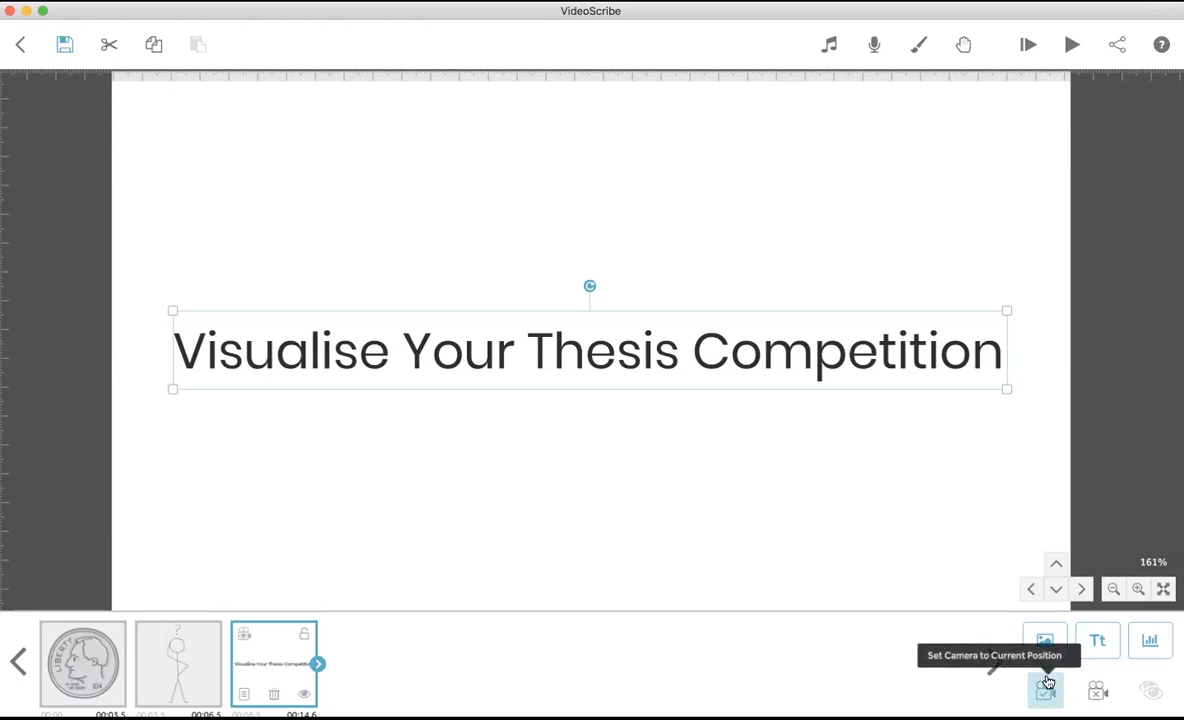
click(883, 475)
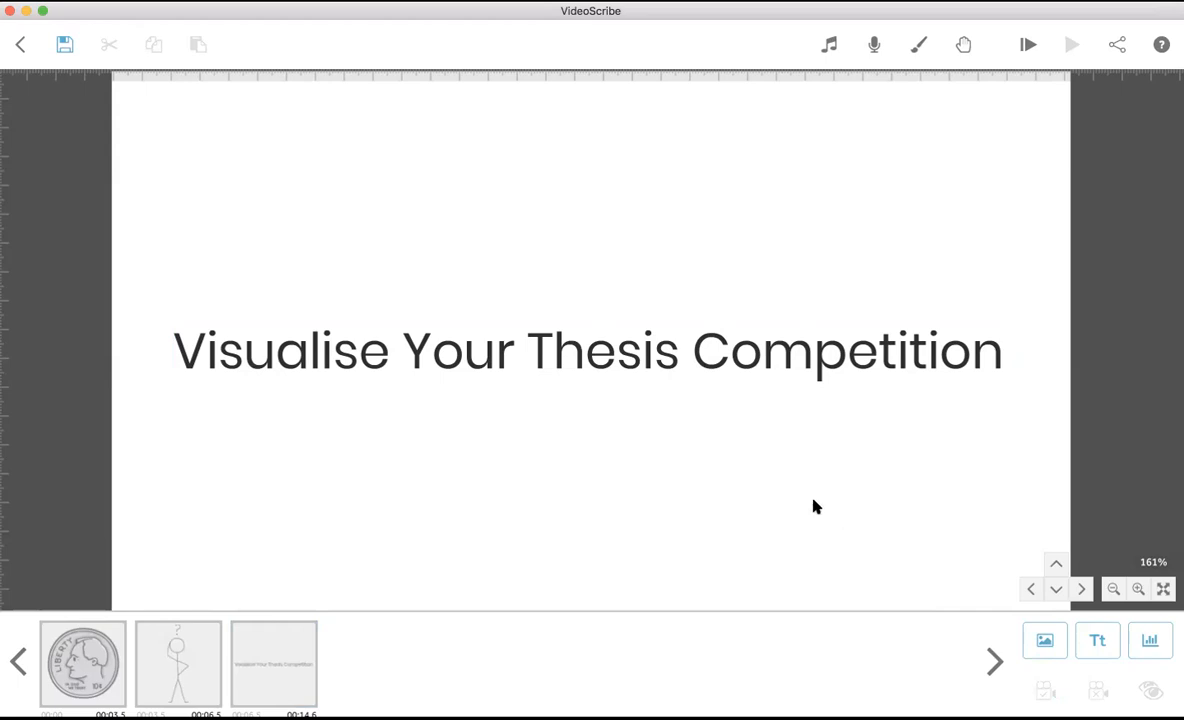
Look at the settings for adding a chart and close them without creating one
click(1152, 642)
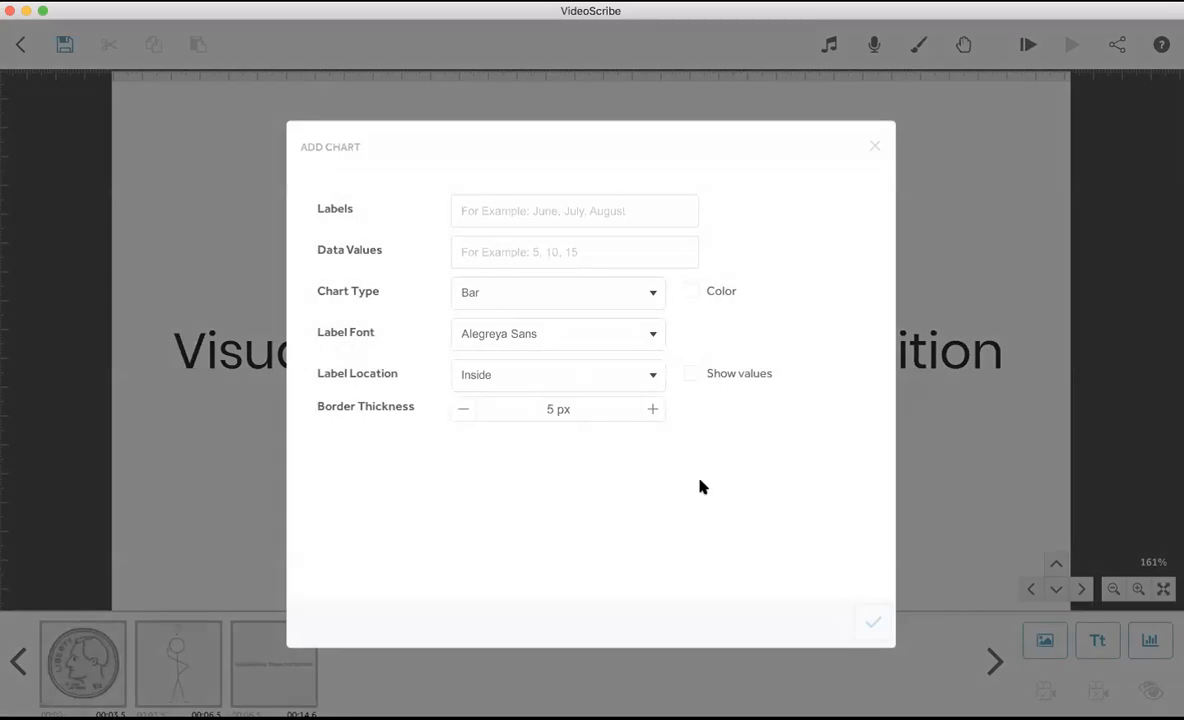
click(876, 149)
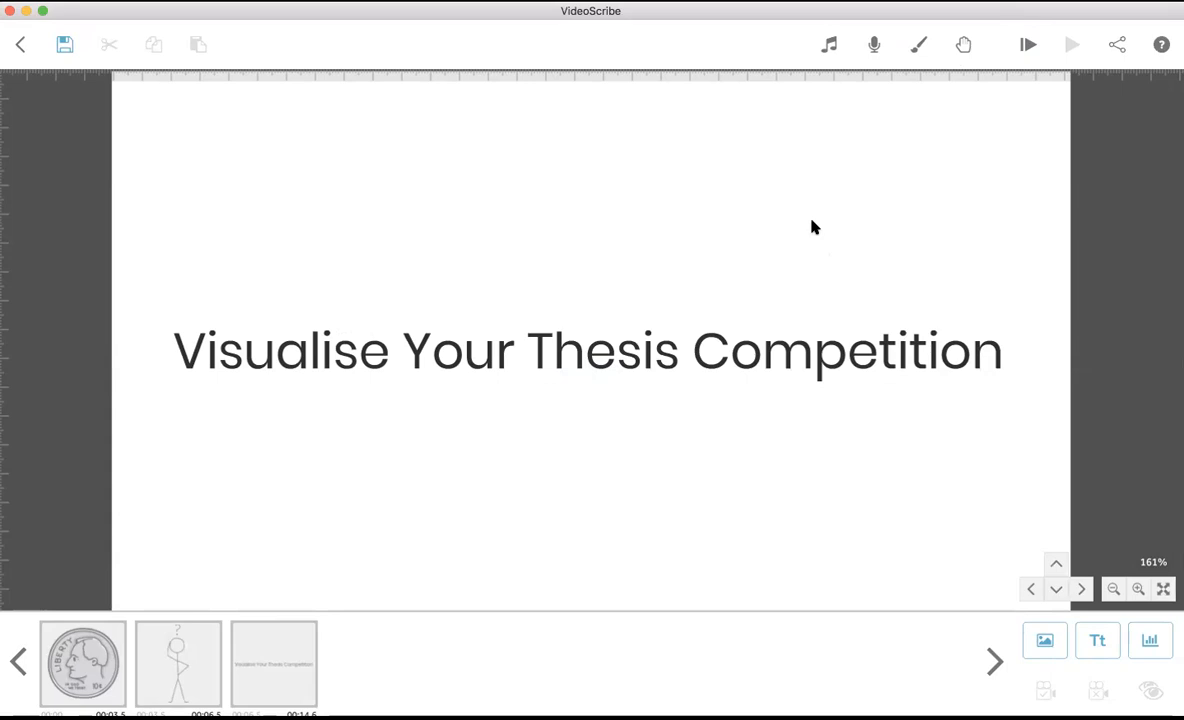
Preview Brass Intro, Blipter, Cracker Jack, Disco Rock, Blue Shuffle Dance, Ask Me Why and Adrift in the scribe music library
click(829, 47)
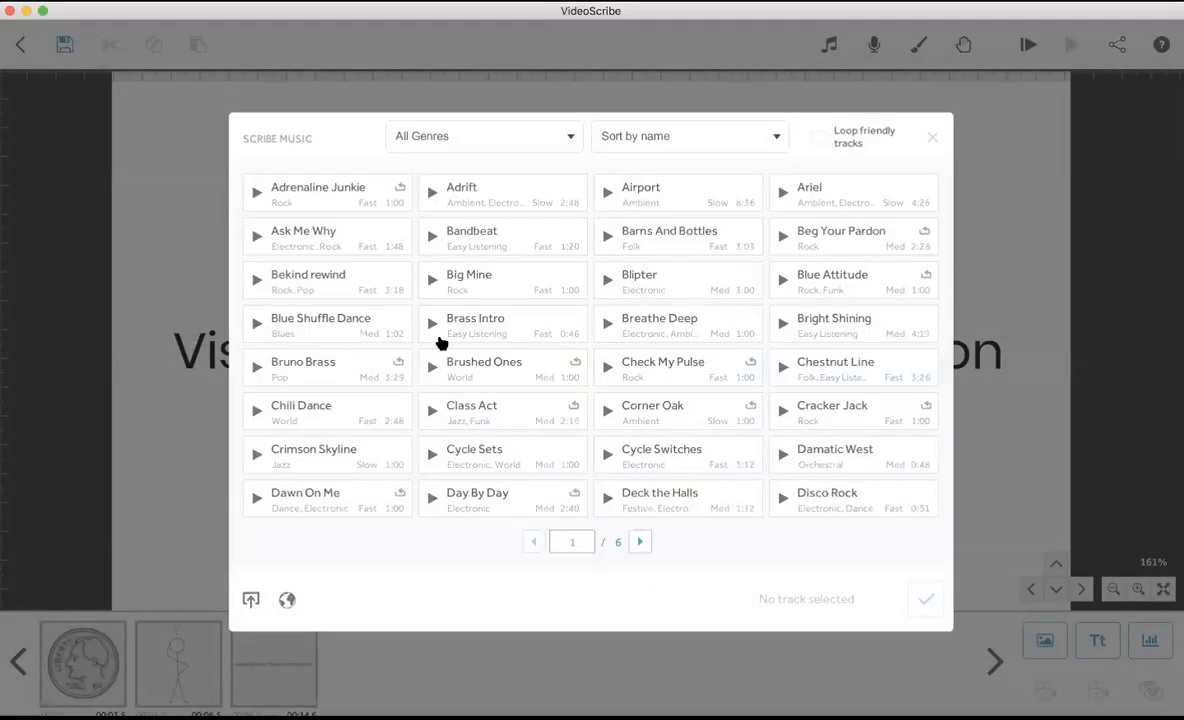
click(466, 320)
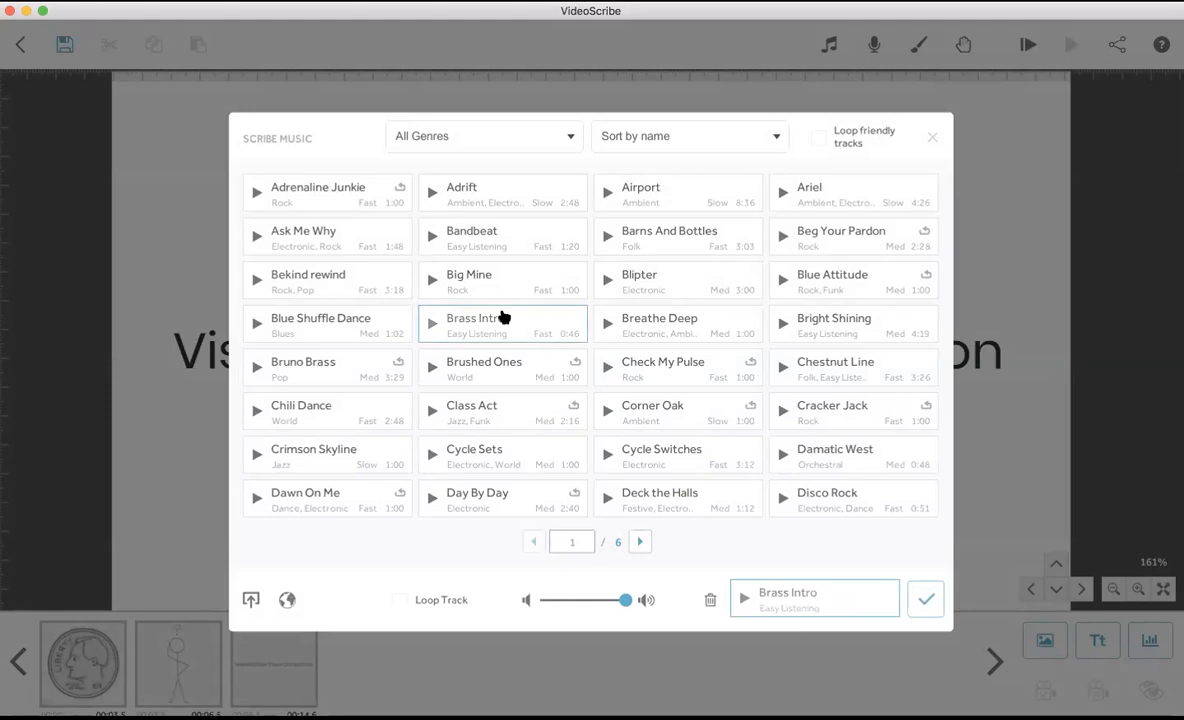
click(436, 327)
click(609, 284)
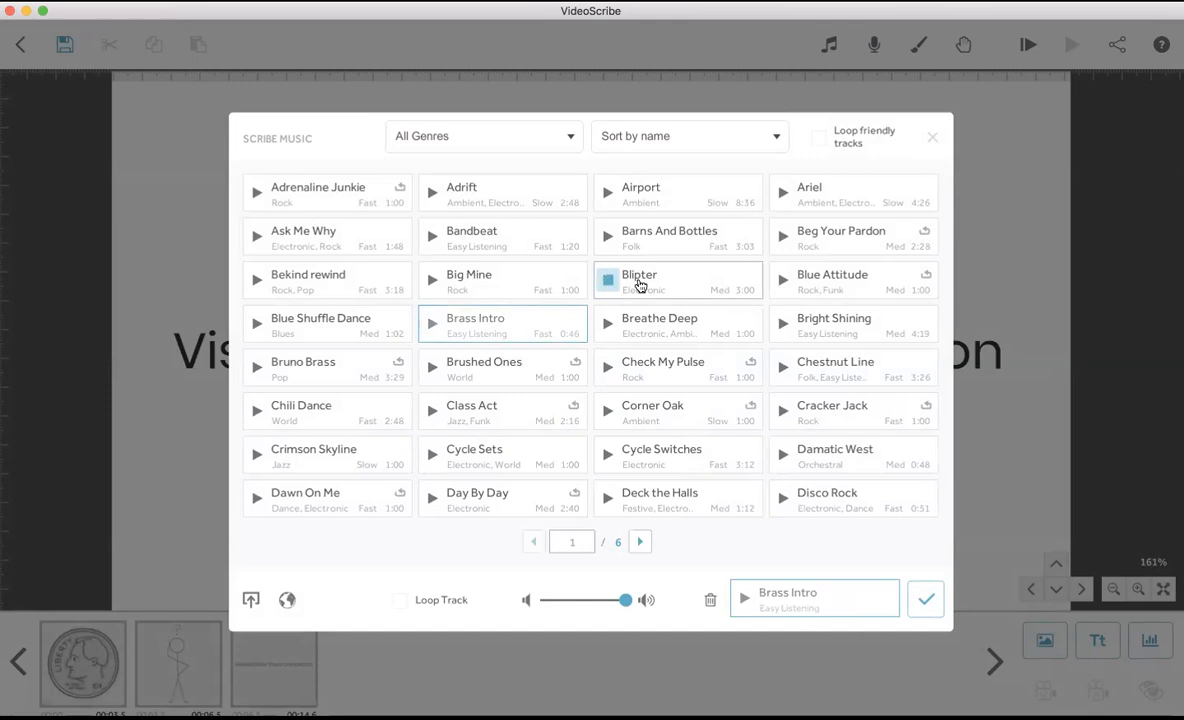
click(786, 415)
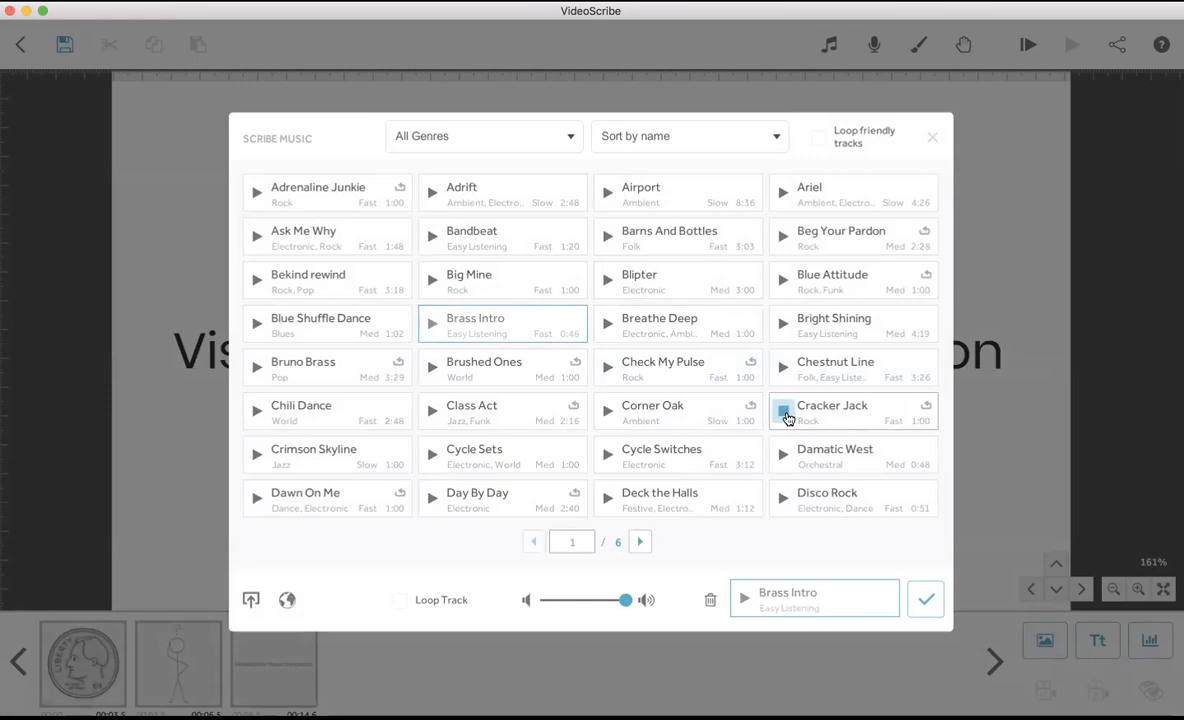
click(784, 500)
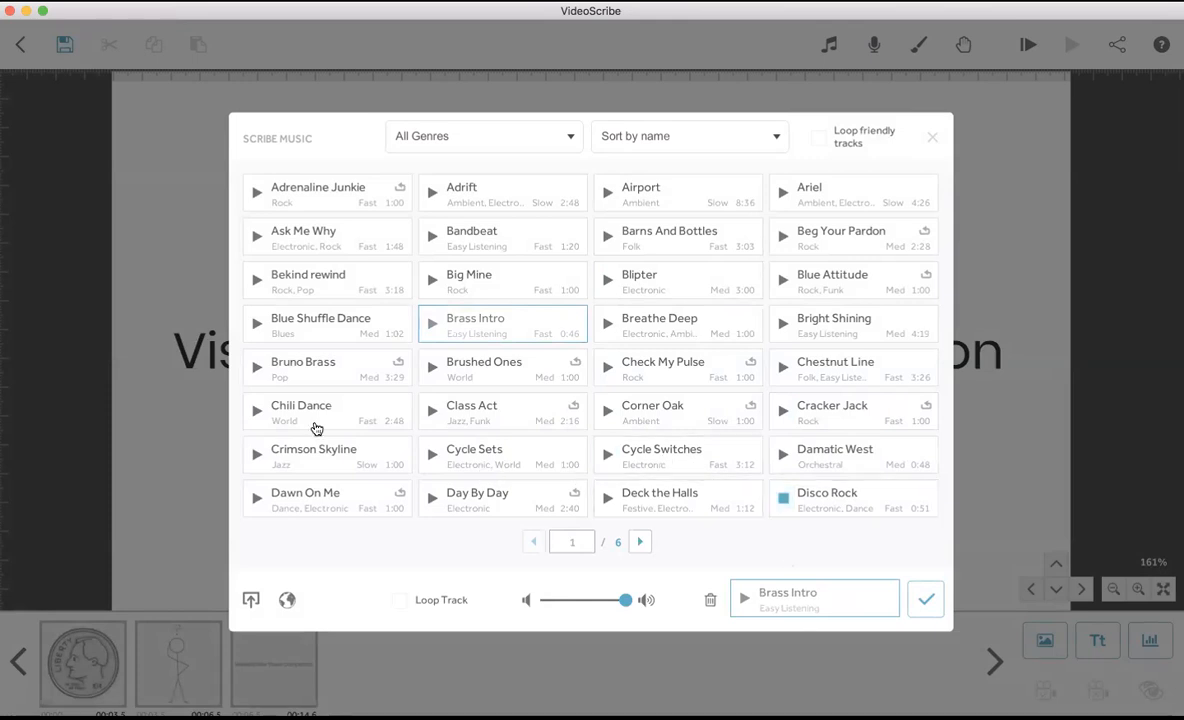
click(258, 324)
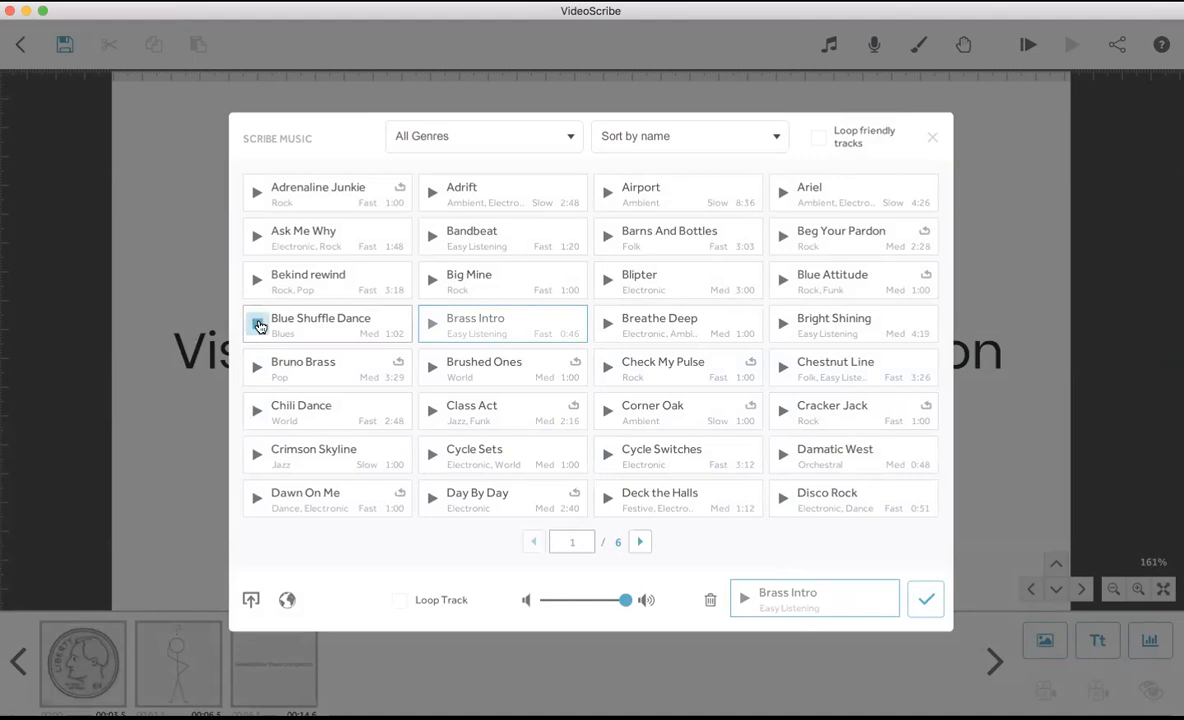
click(257, 238)
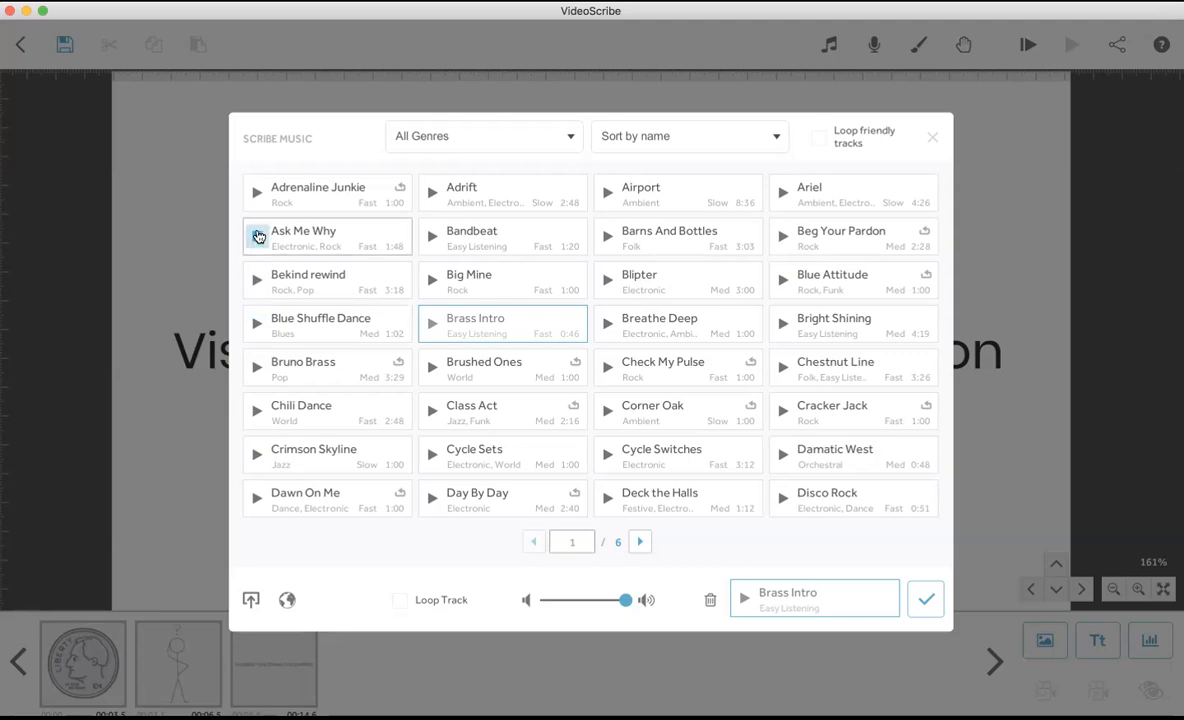
click(433, 193)
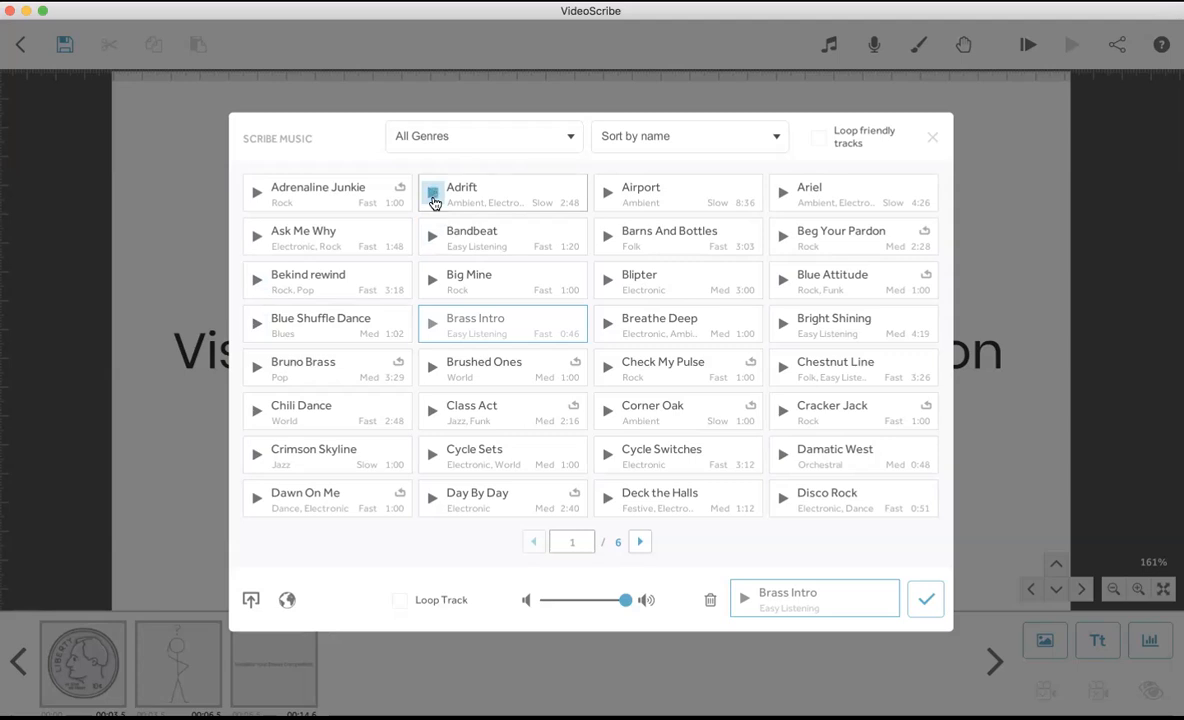
click(433, 193)
Select the track Adrift and look through the available music genres and sorting options
click(465, 204)
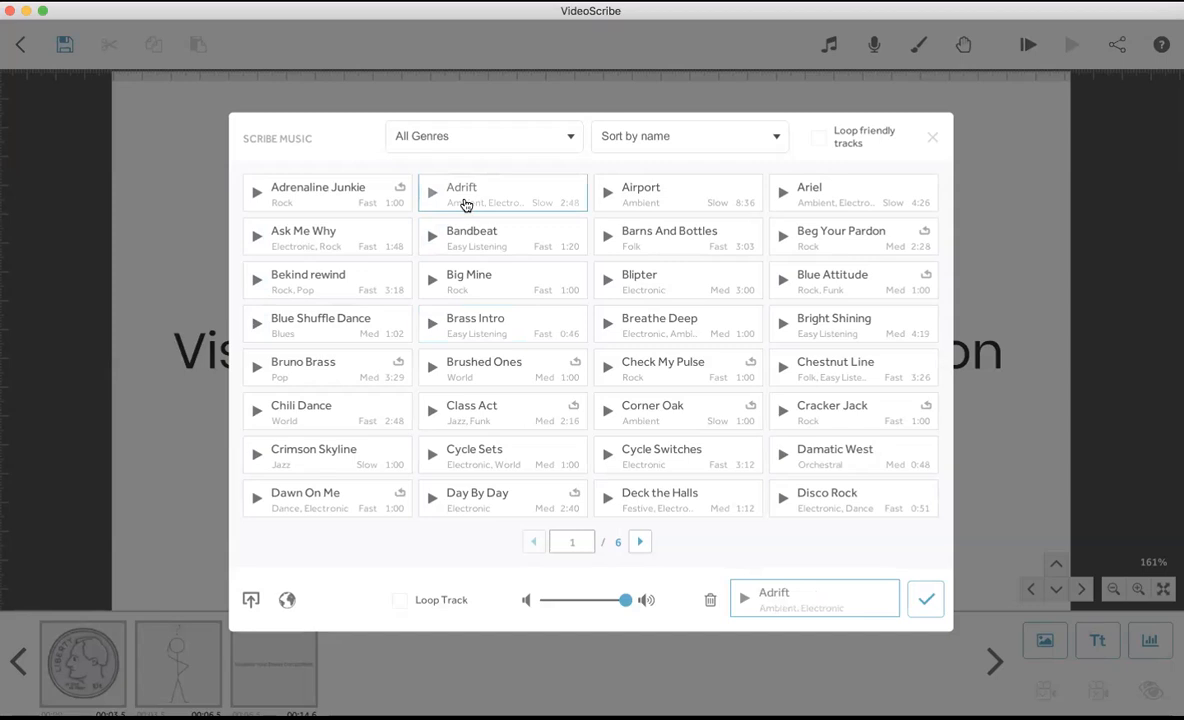
click(558, 139)
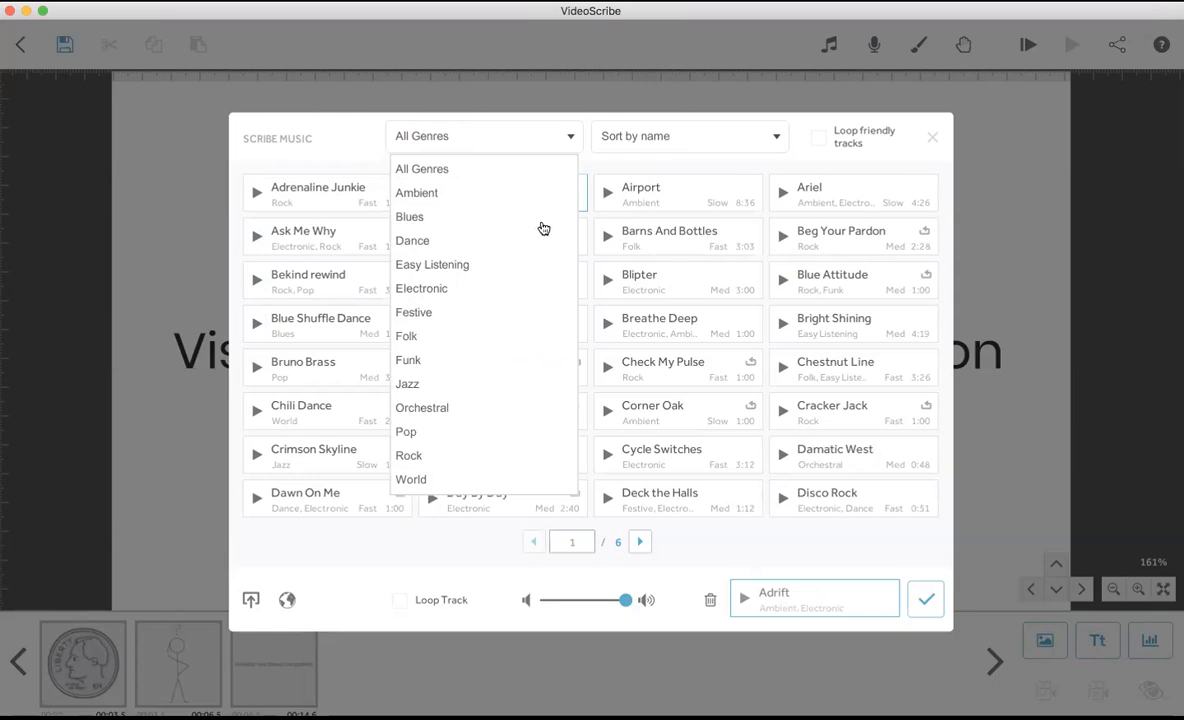
click(502, 135)
click(648, 139)
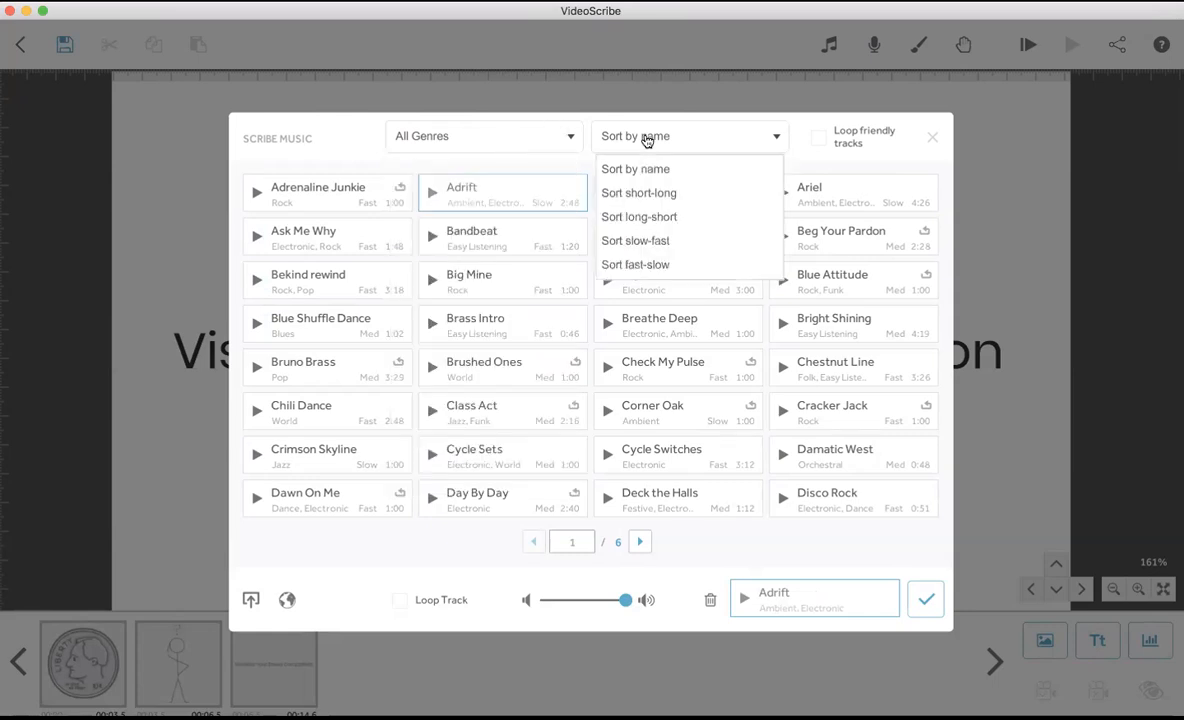
click(648, 139)
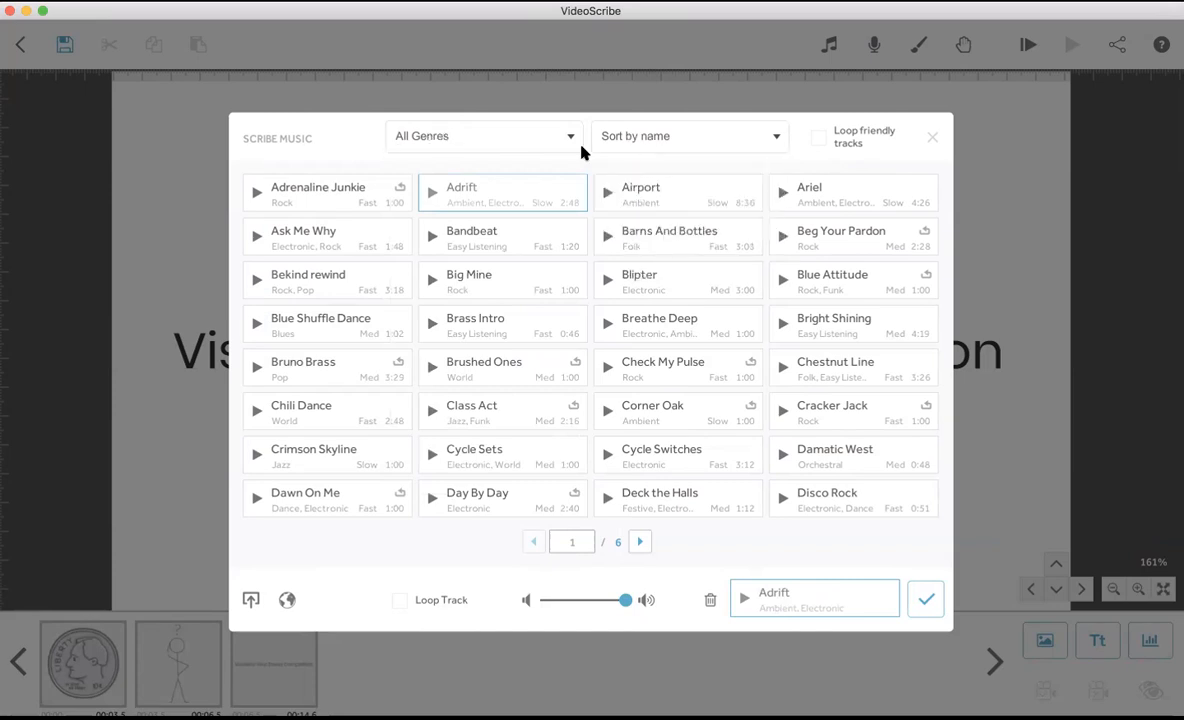
Limit the music to loop friendly tracks and add Blue Attitude as the scribe's music
click(814, 144)
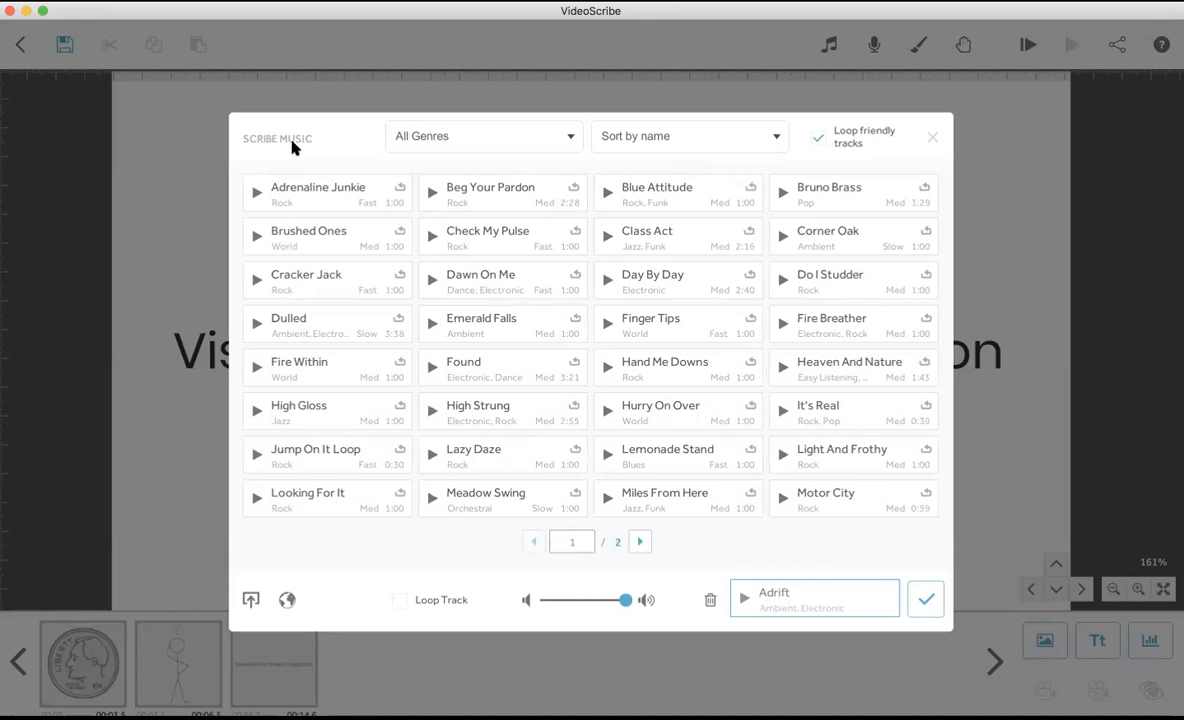
click(663, 204)
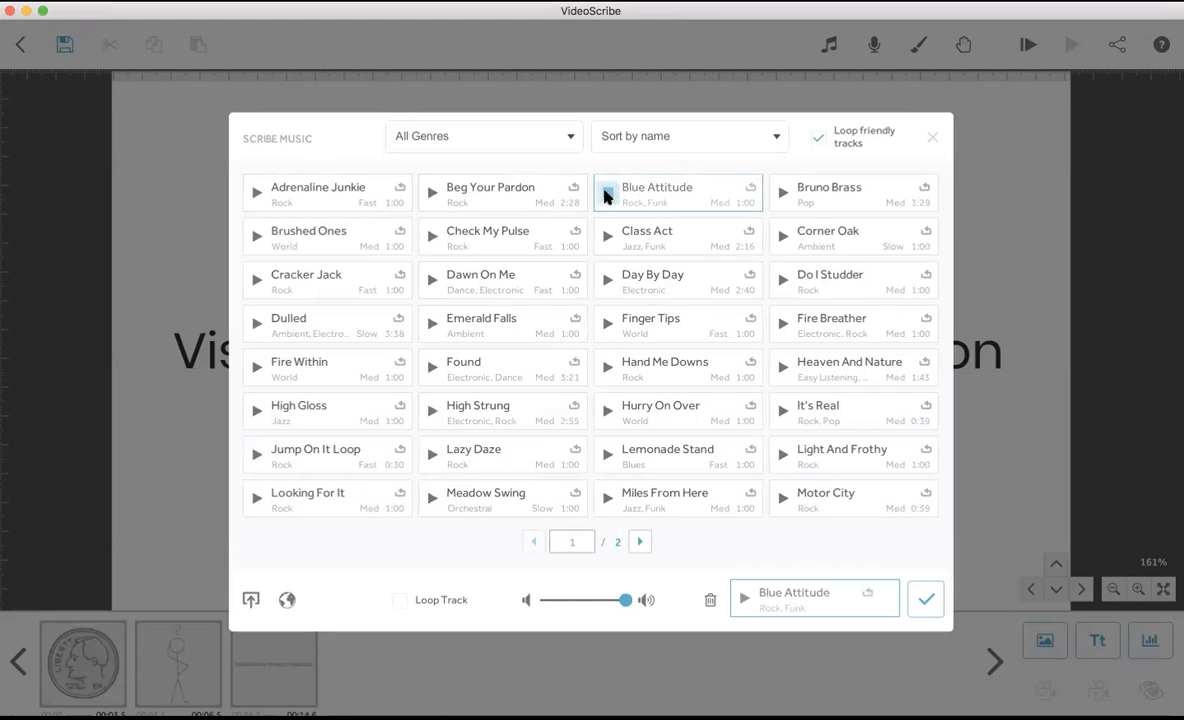
click(922, 599)
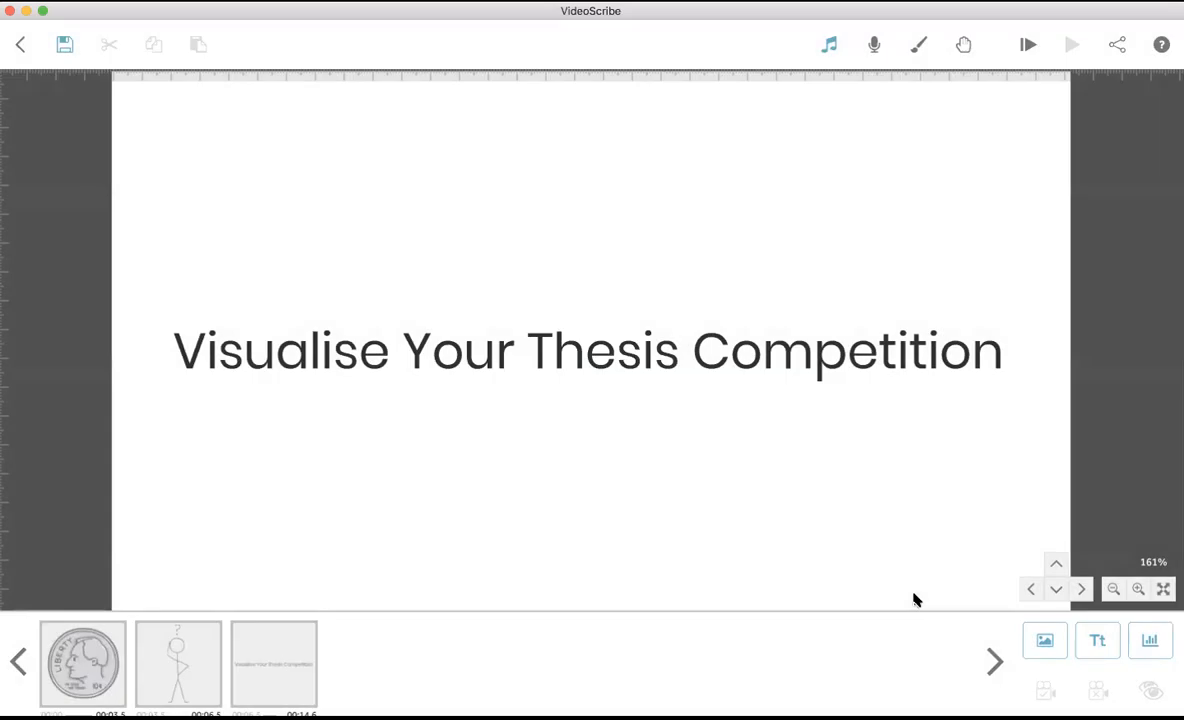
Preview the scribe from the start and move the title text to first place in the timeline
click(1027, 44)
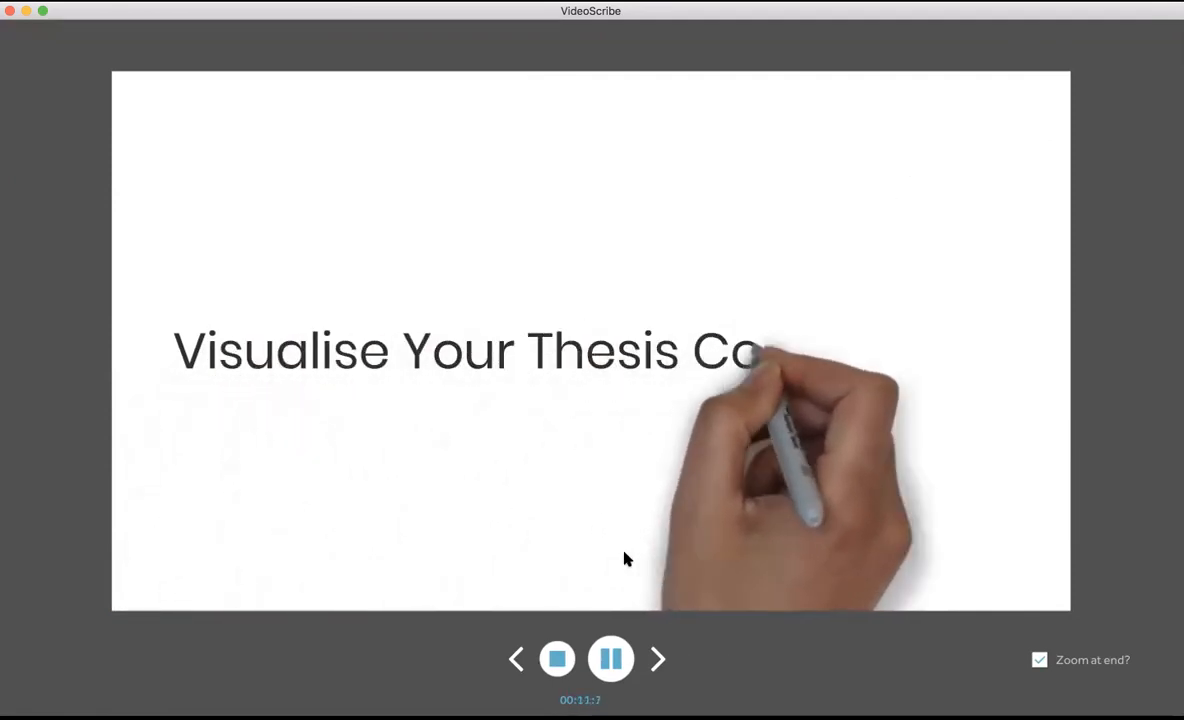
click(556, 654)
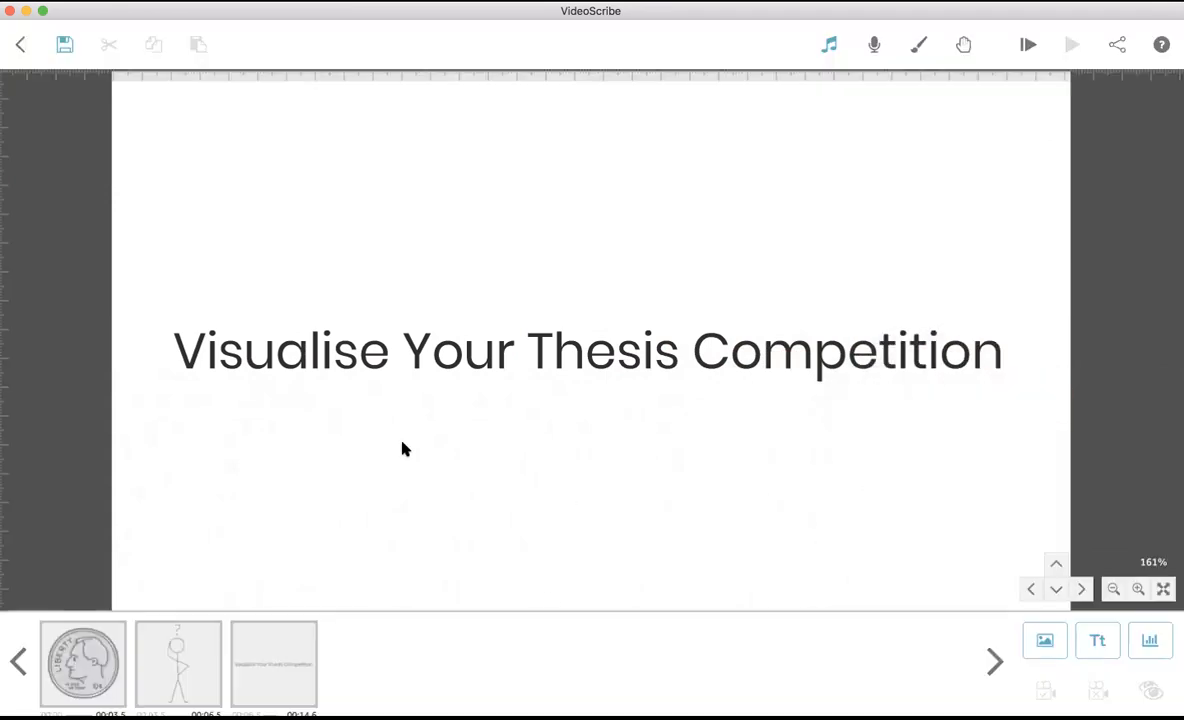
click(270, 659)
drag(268, 659, 64, 642)
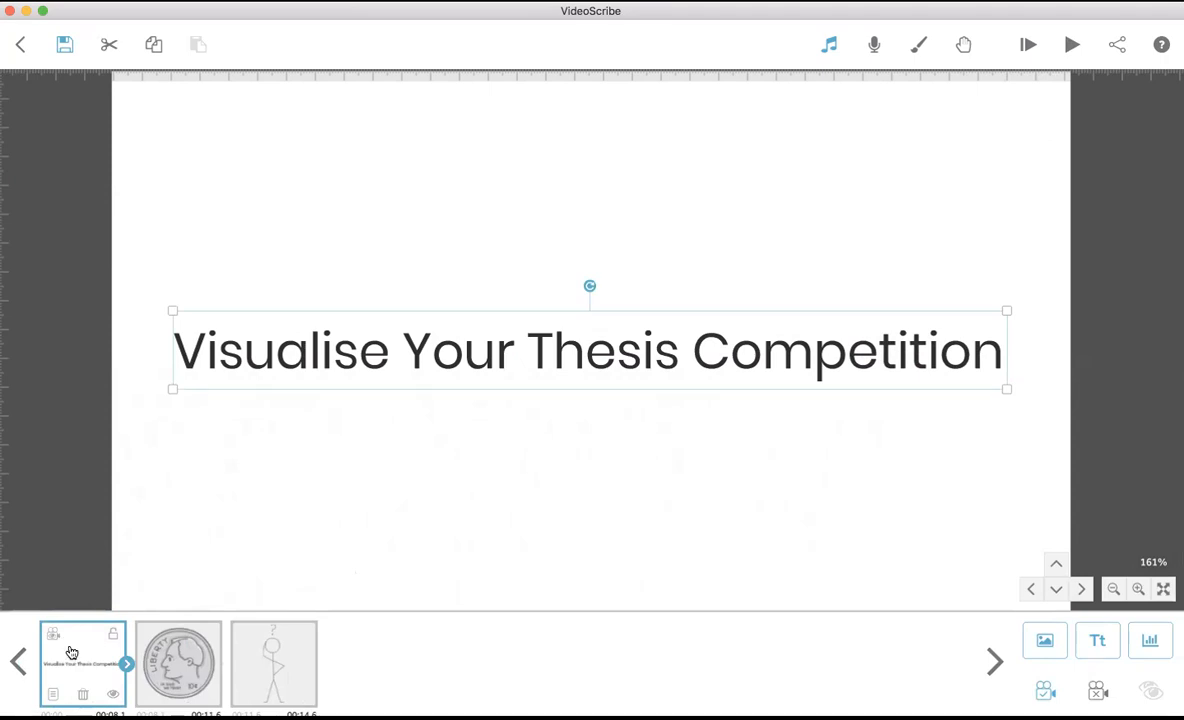
Set the title text's animate time to 1.0 s
mouse_move(124, 660)
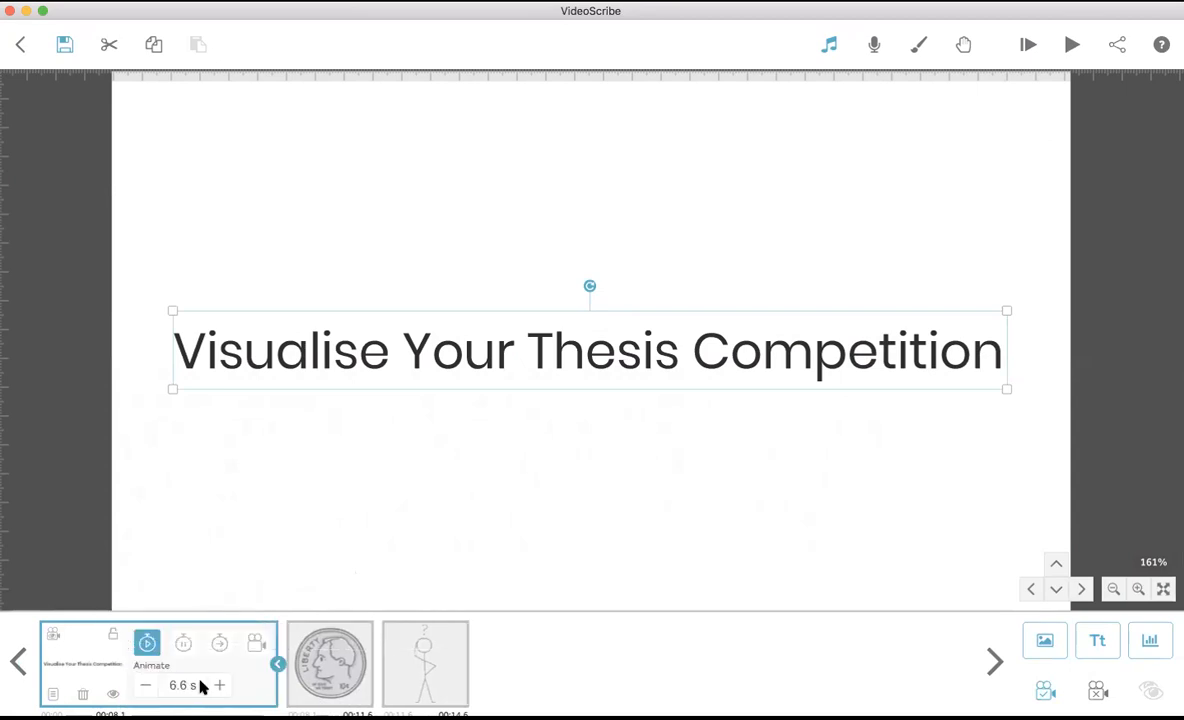
click(147, 686)
click(147, 686)
click(147, 686)
click(147, 686)
click(147, 686)
click(147, 686)
click(147, 686)
click(147, 686)
click(147, 686)
click(147, 686)
click(147, 686)
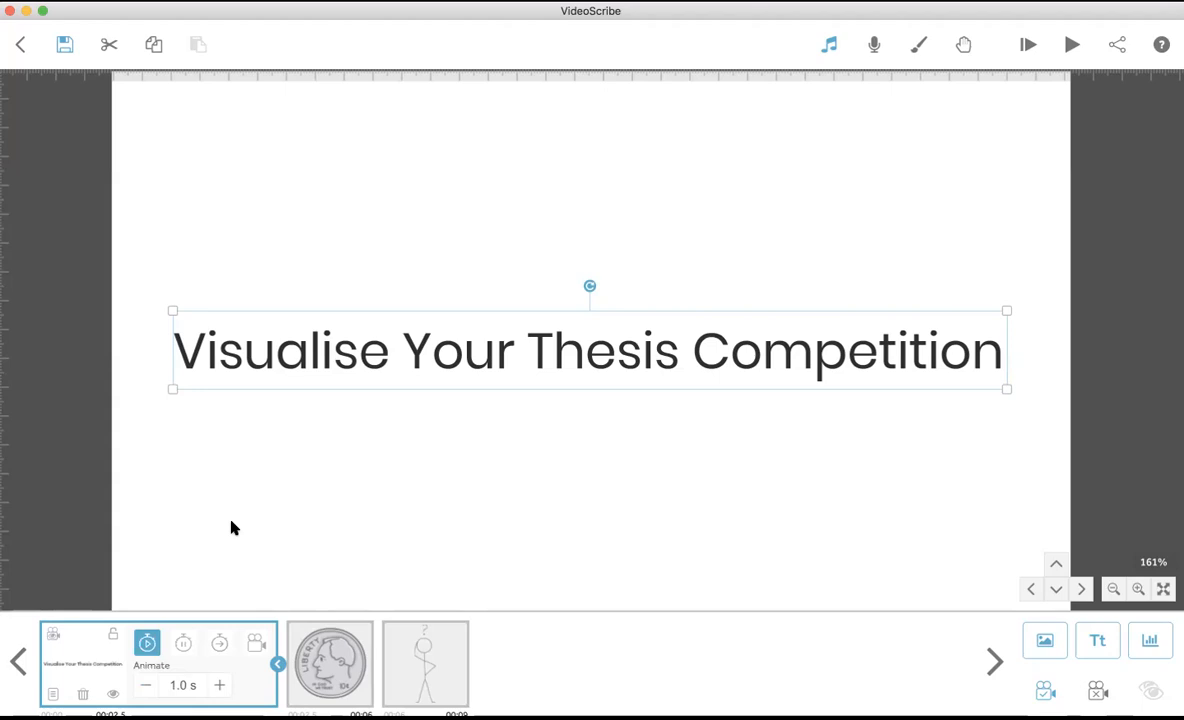
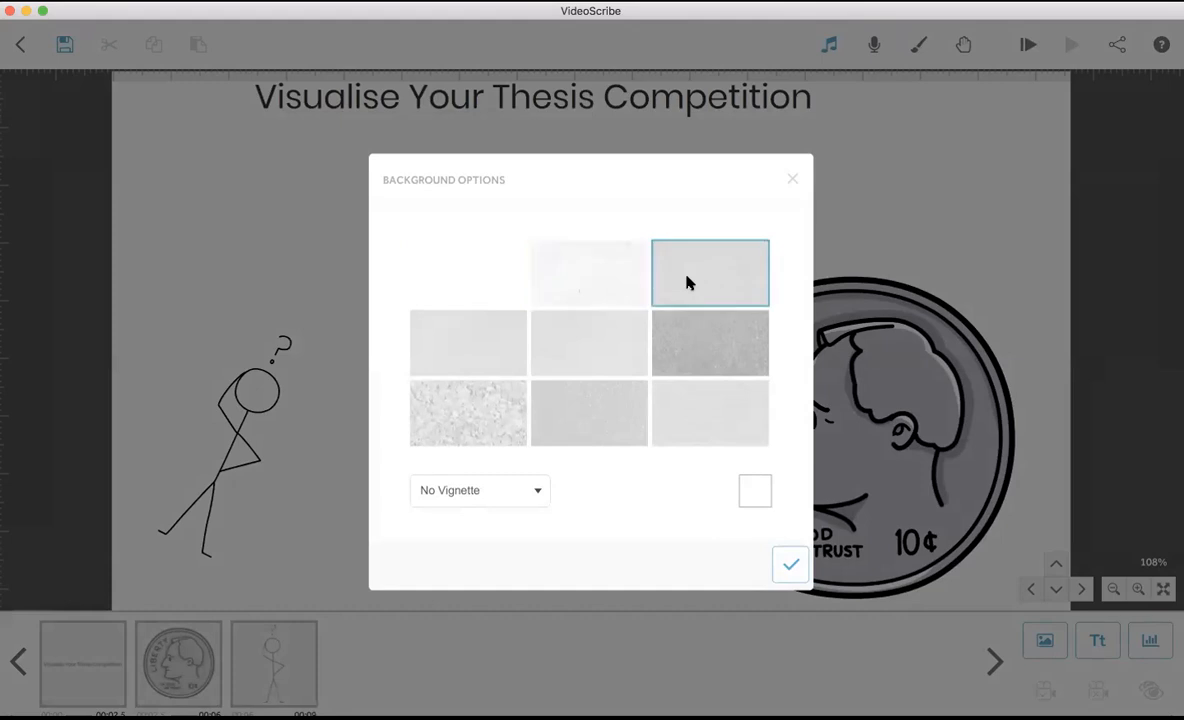
Apply the dark grey textured background with a Hard Vignette to the scribe, trying Soft Vignette first
click(674, 362)
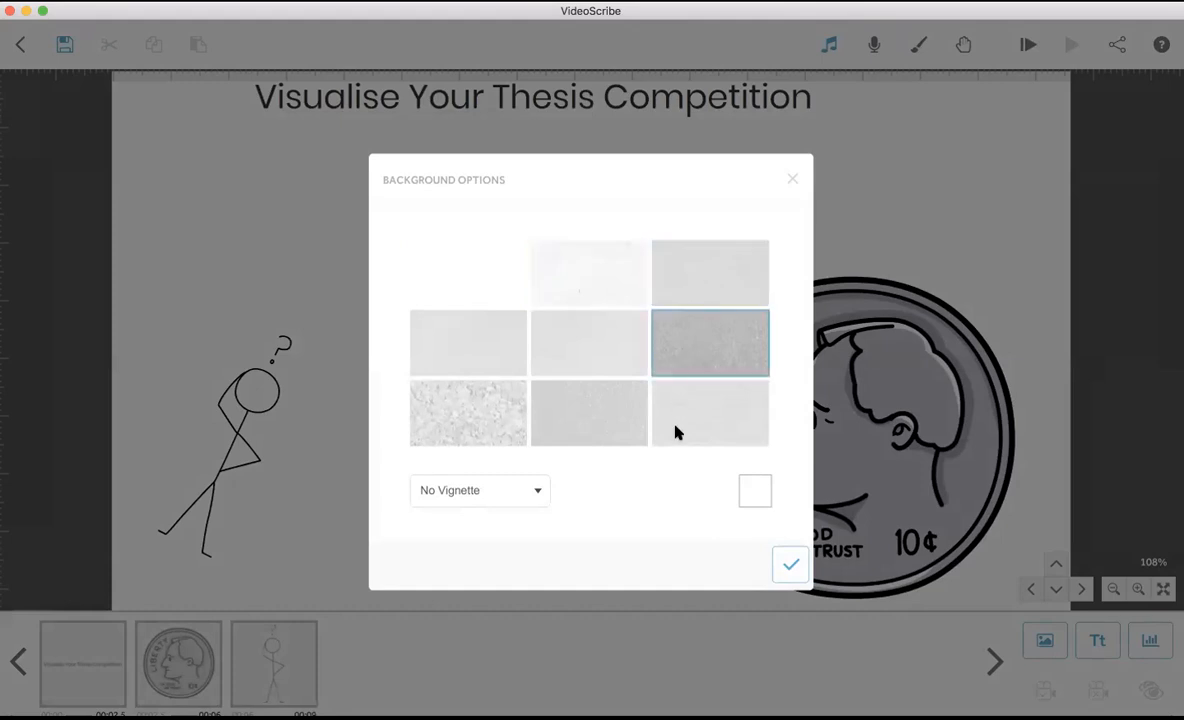
click(506, 491)
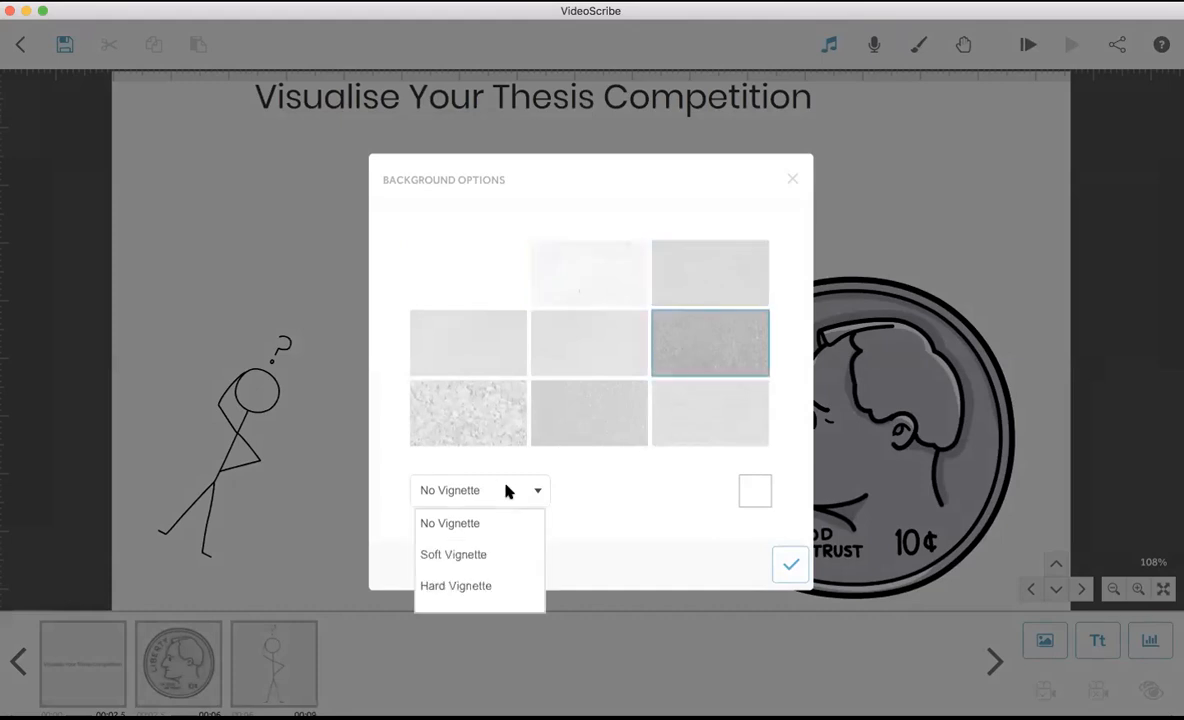
click(480, 554)
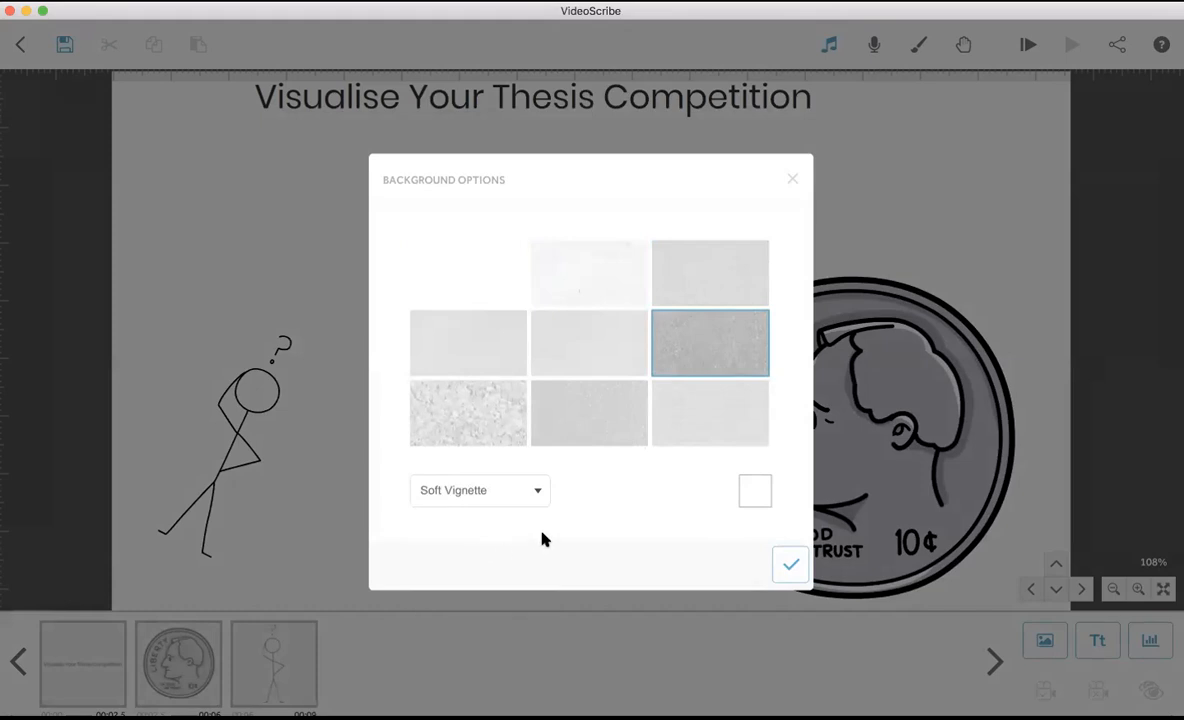
click(538, 489)
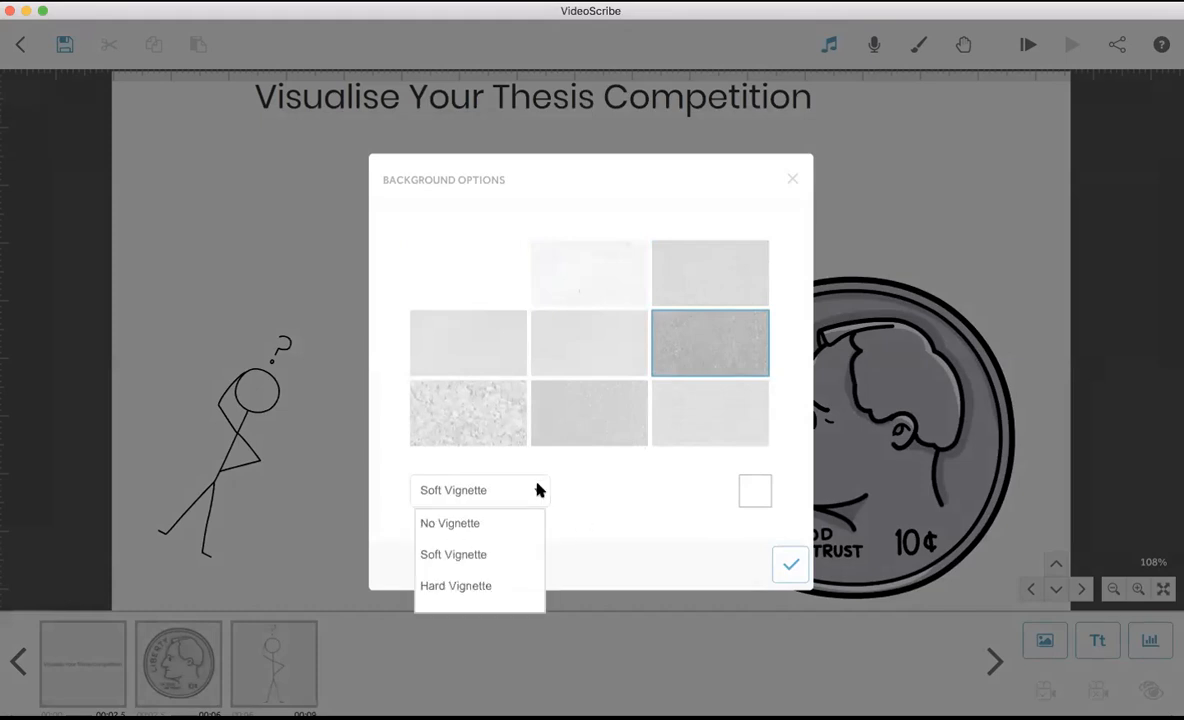
click(473, 588)
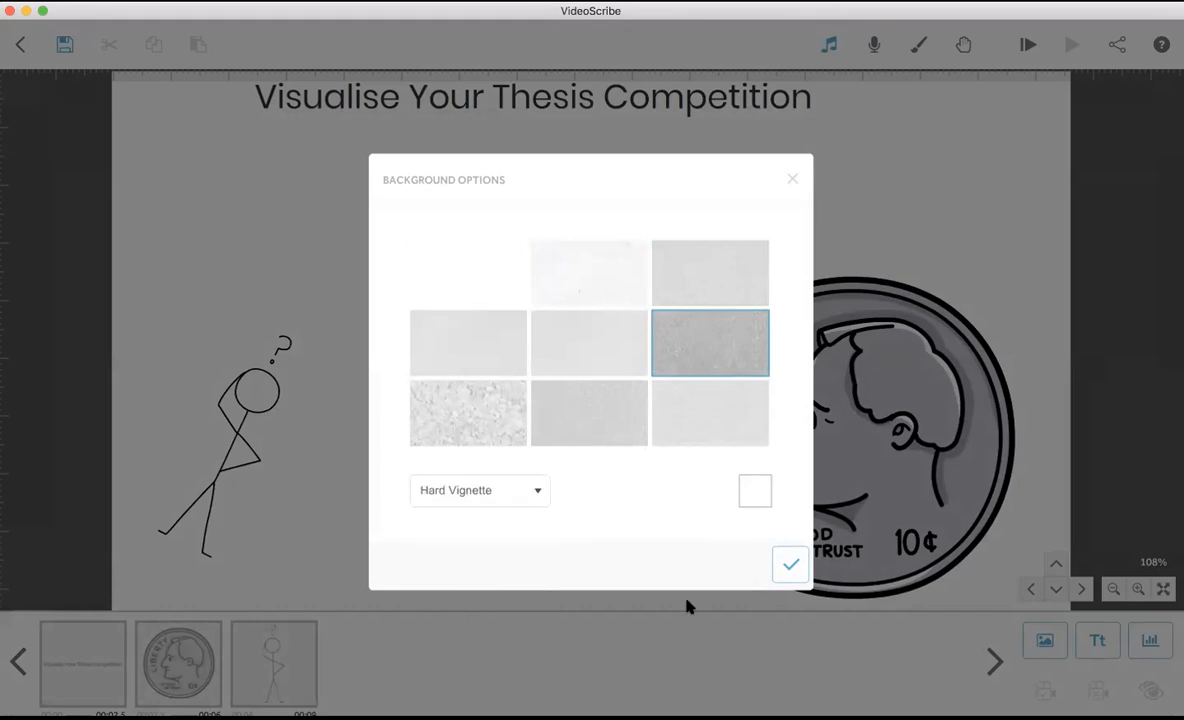
click(788, 566)
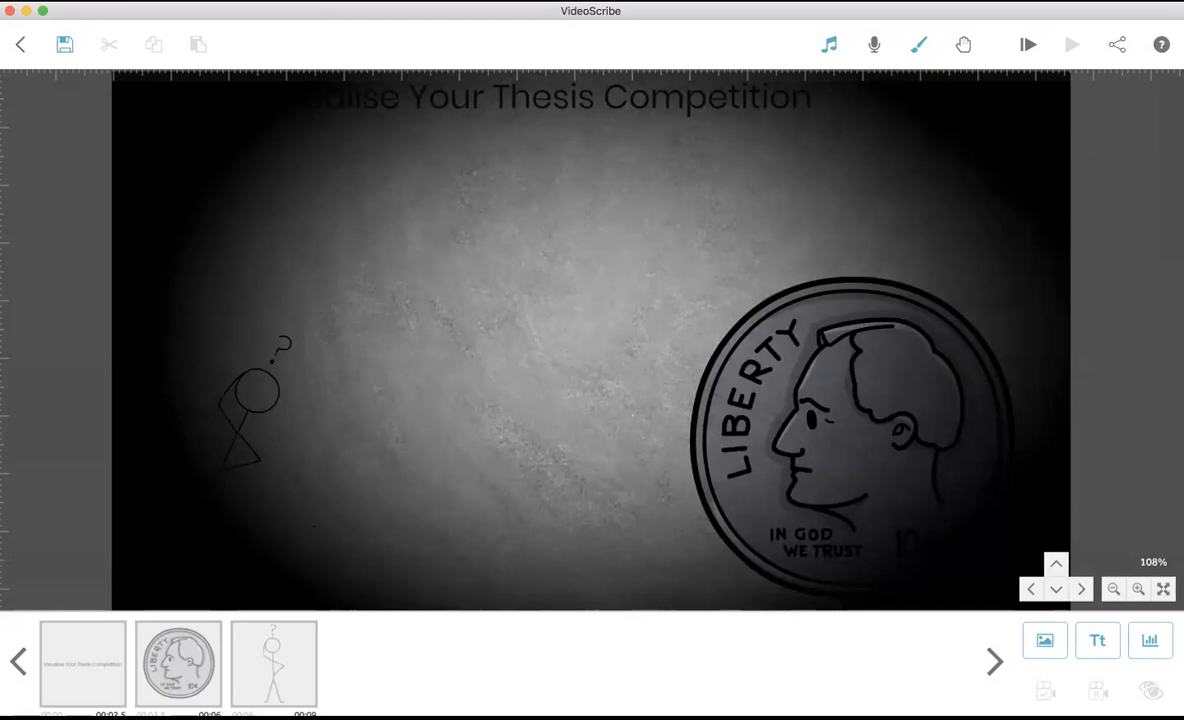
Change the scribe's background to Soft Vignette and switch its texture to plain white
click(918, 44)
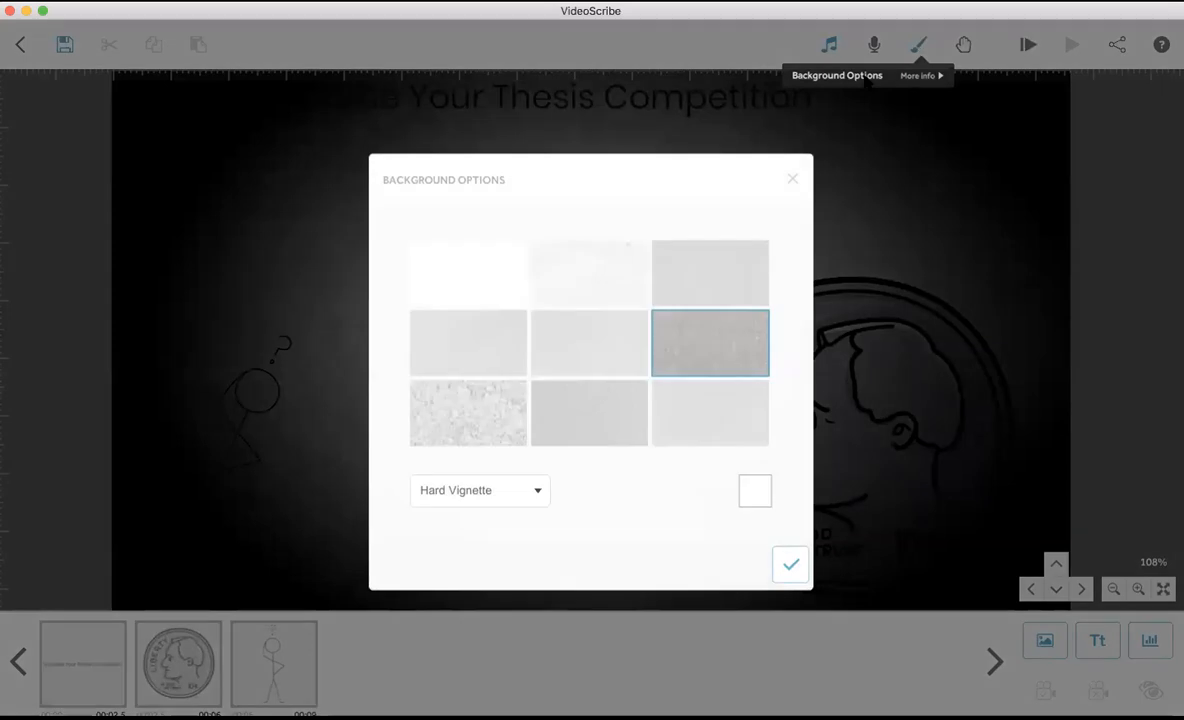
click(524, 492)
click(478, 553)
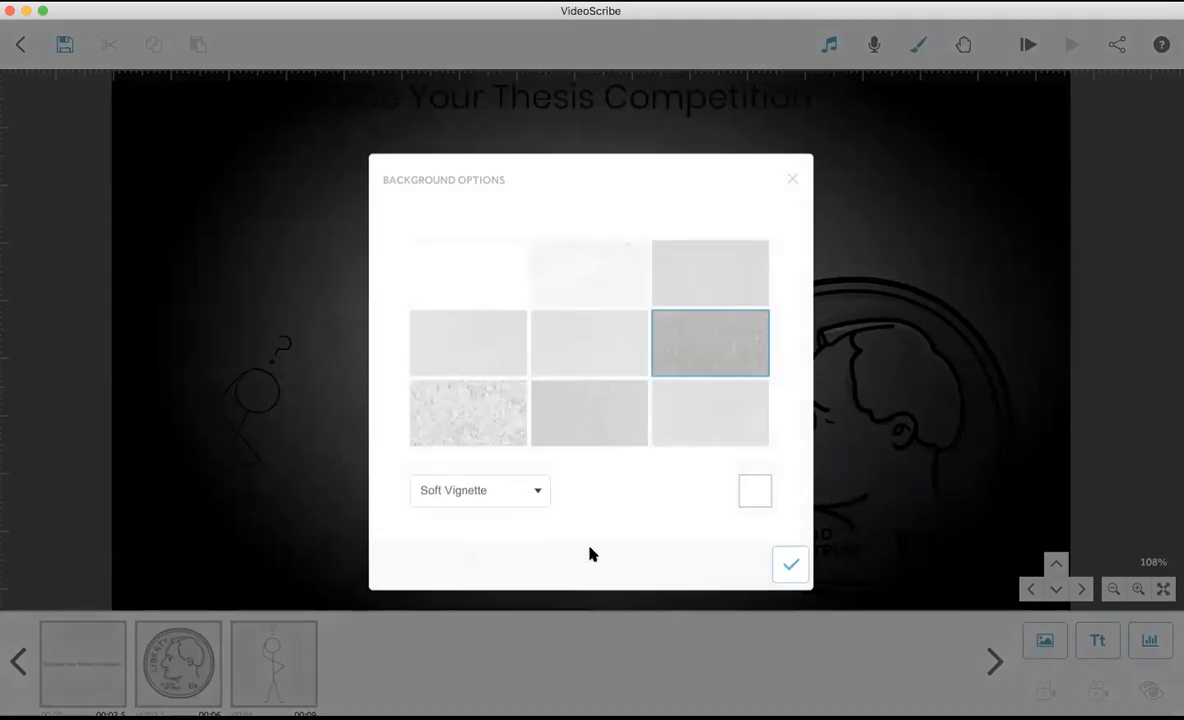
click(790, 567)
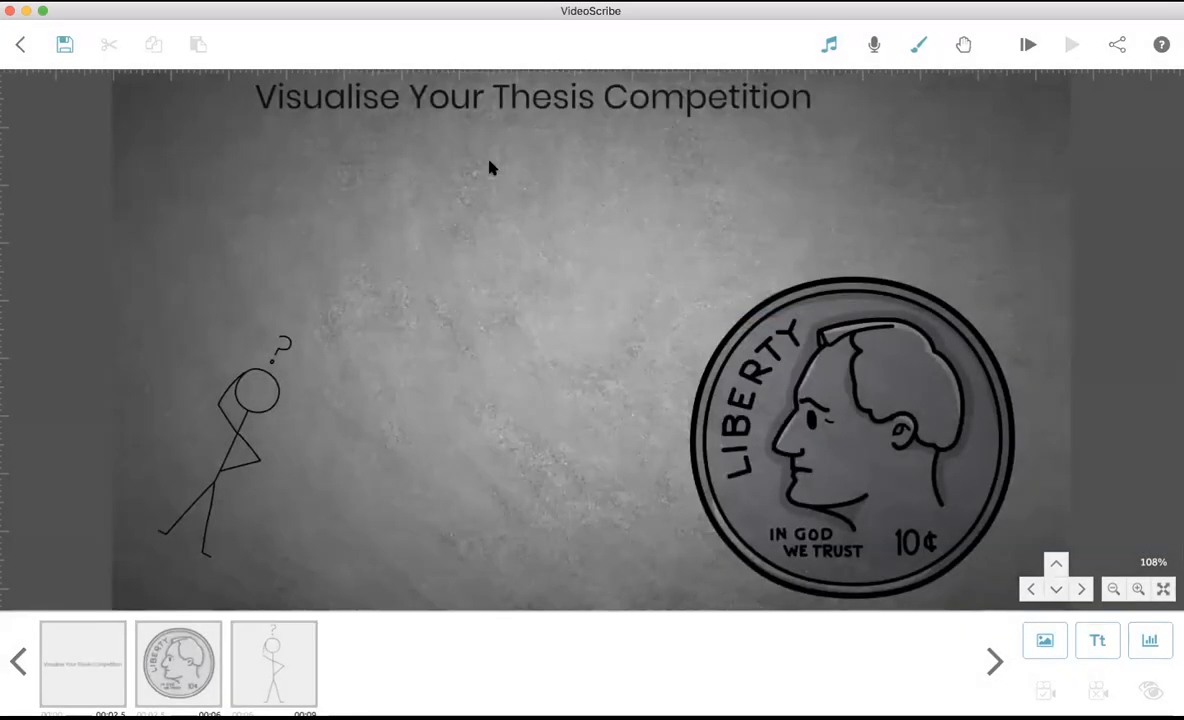
click(922, 46)
click(470, 275)
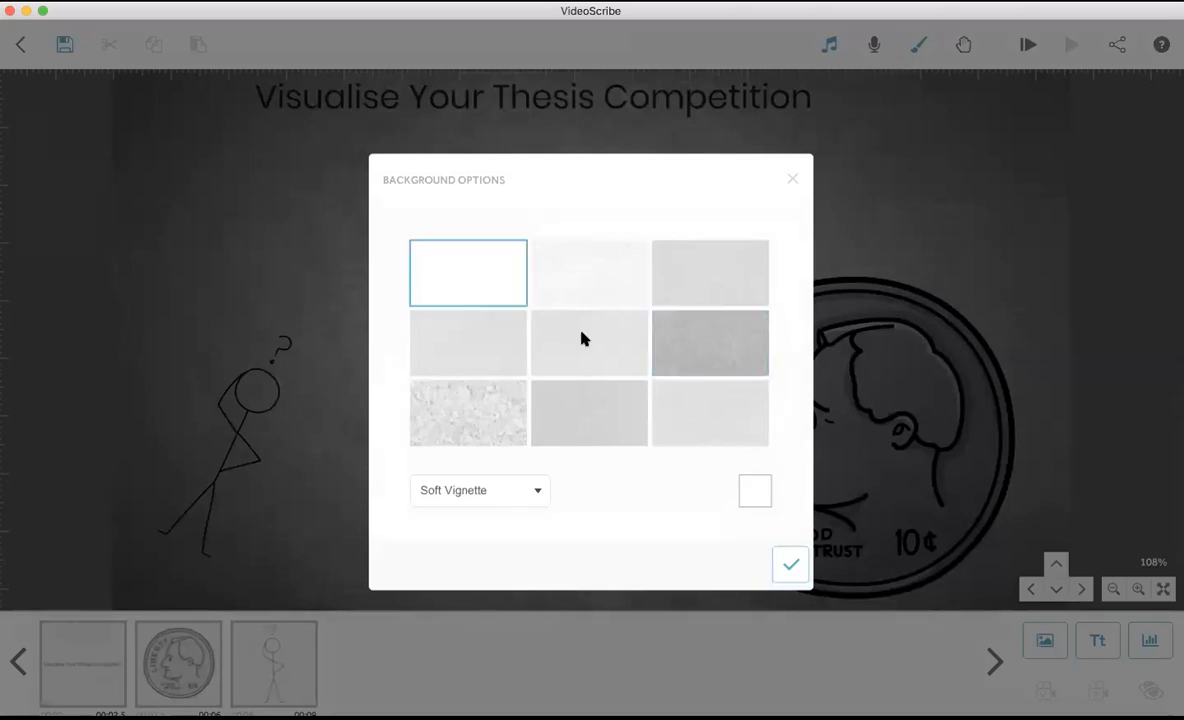
click(788, 565)
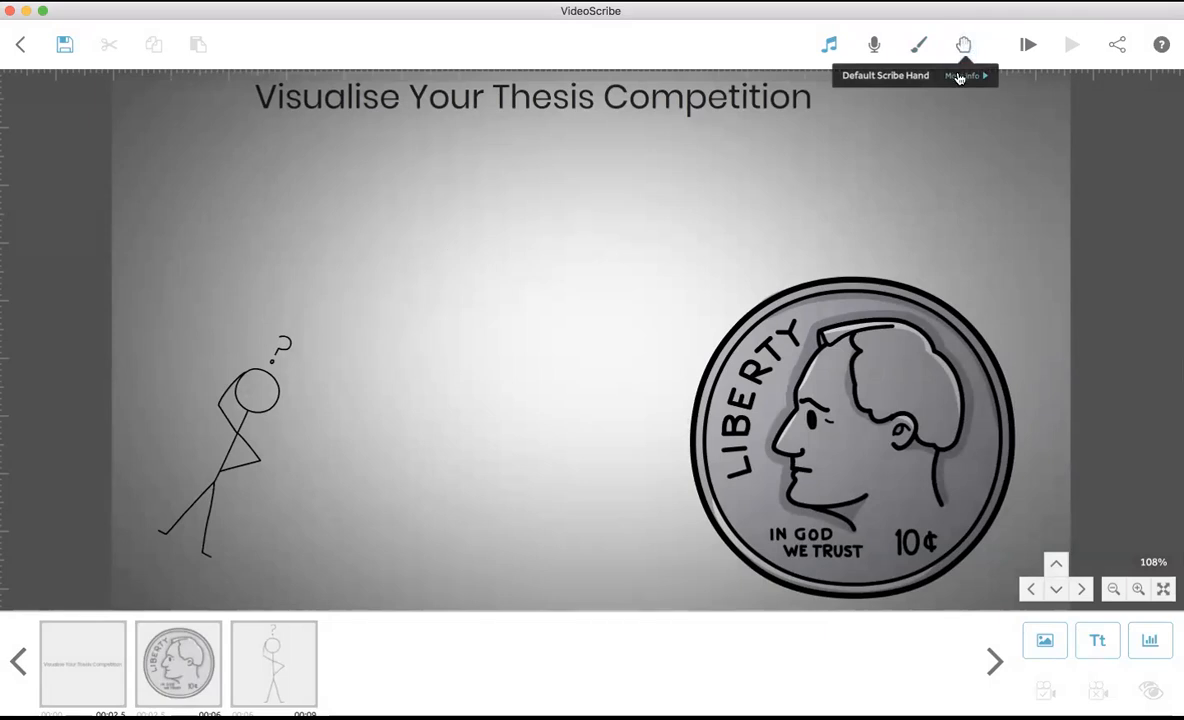
Play the scribe from the beginning to check the new order and background
click(958, 77)
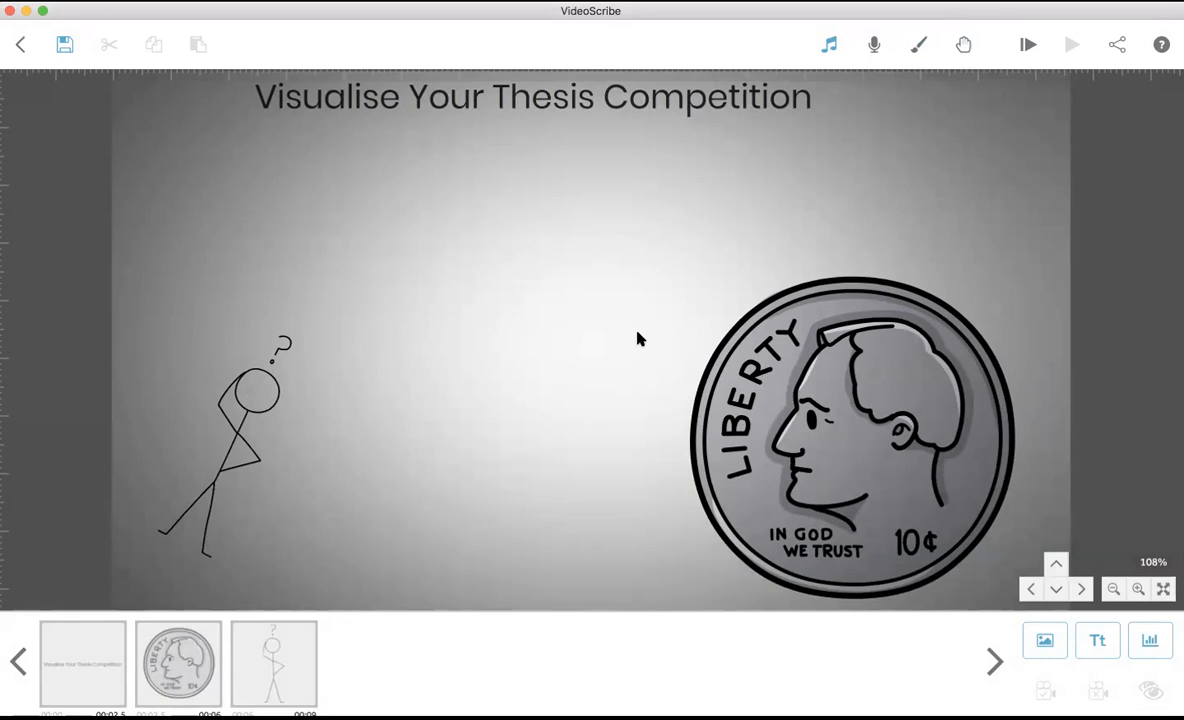
scroll(630, 348, up, 3)
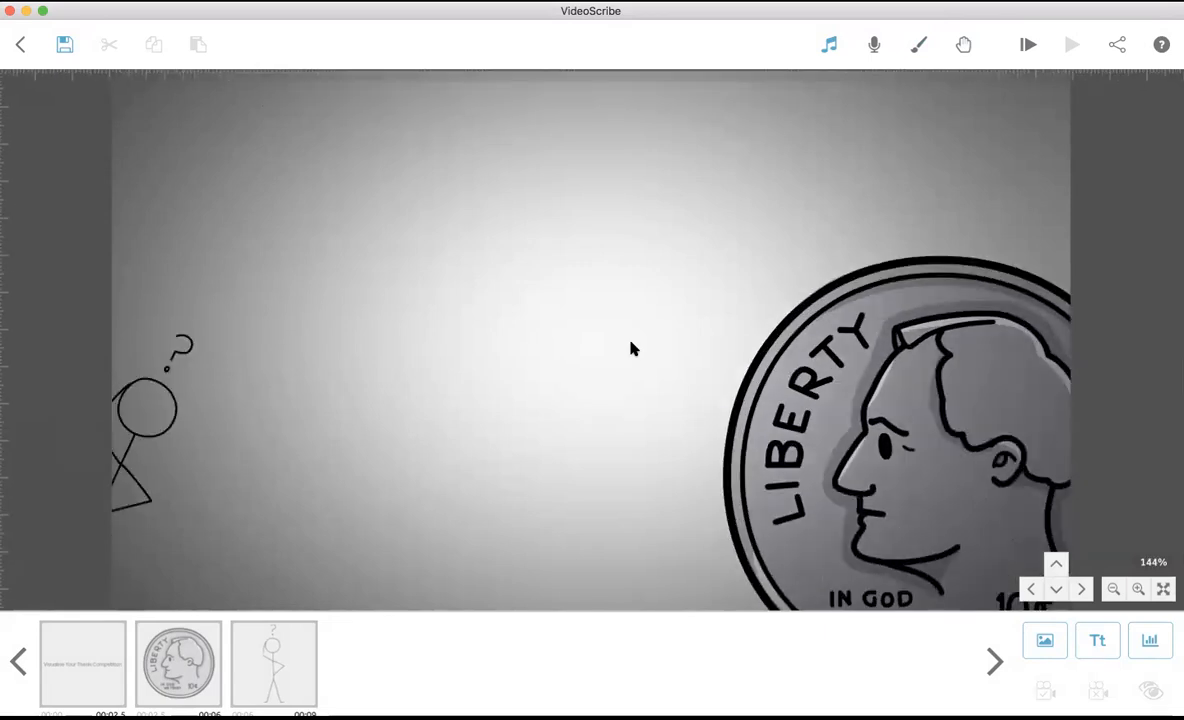
click(1027, 44)
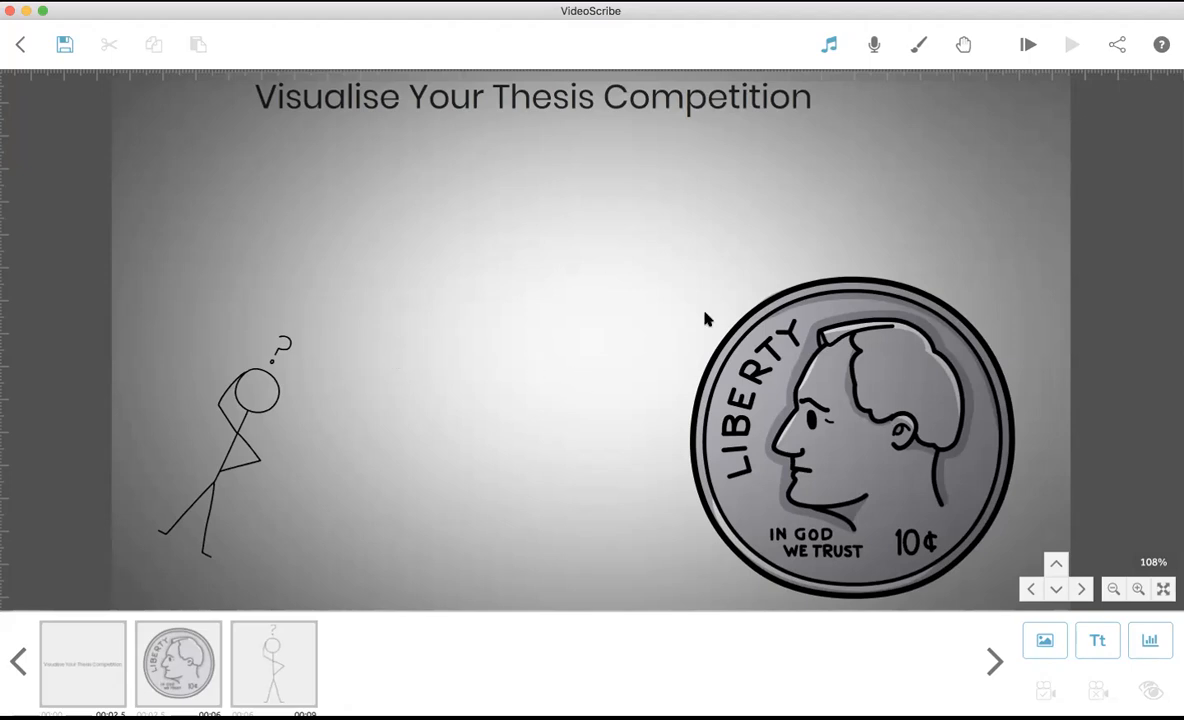
Cancel the image file import, add the video-call photo from the image library and place it between the stick figure and the coin
click(1045, 643)
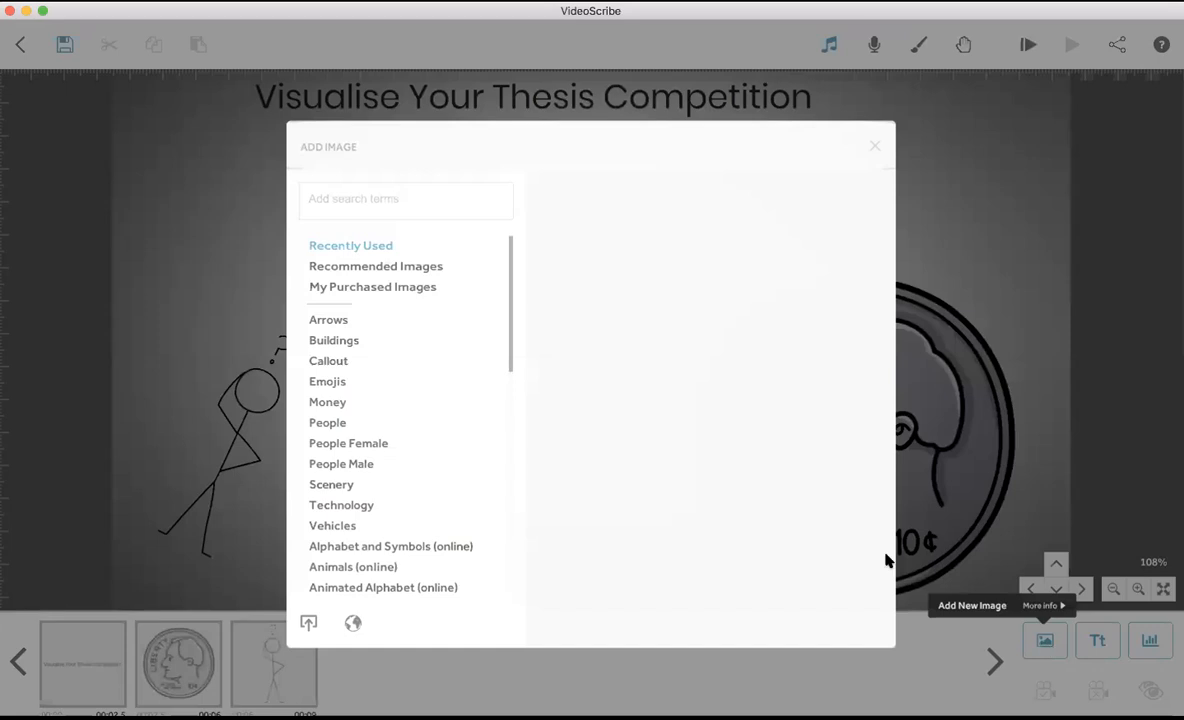
click(308, 624)
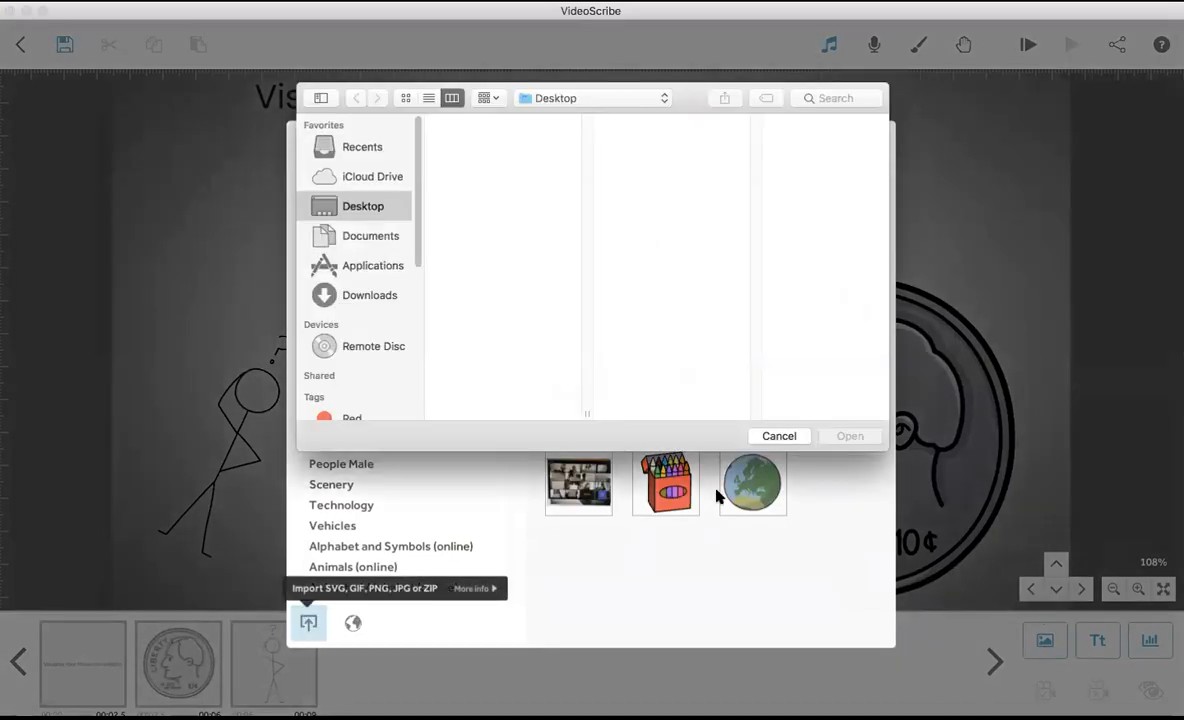
click(779, 436)
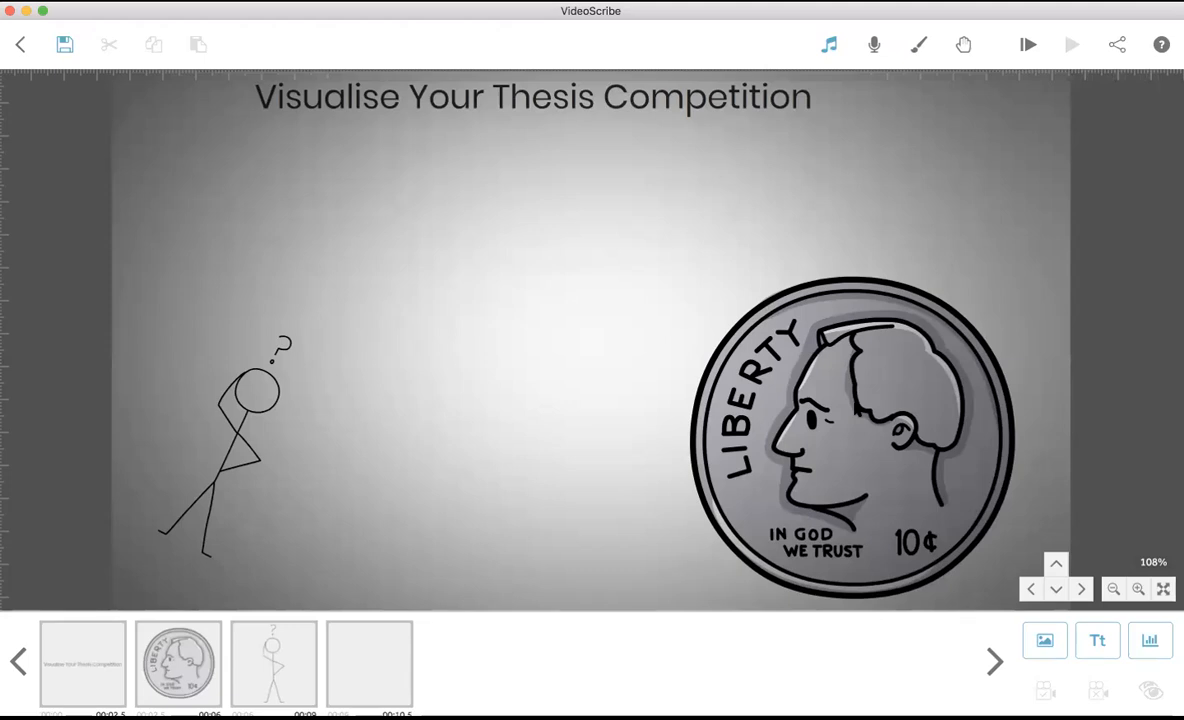
drag(557, 304, 460, 307)
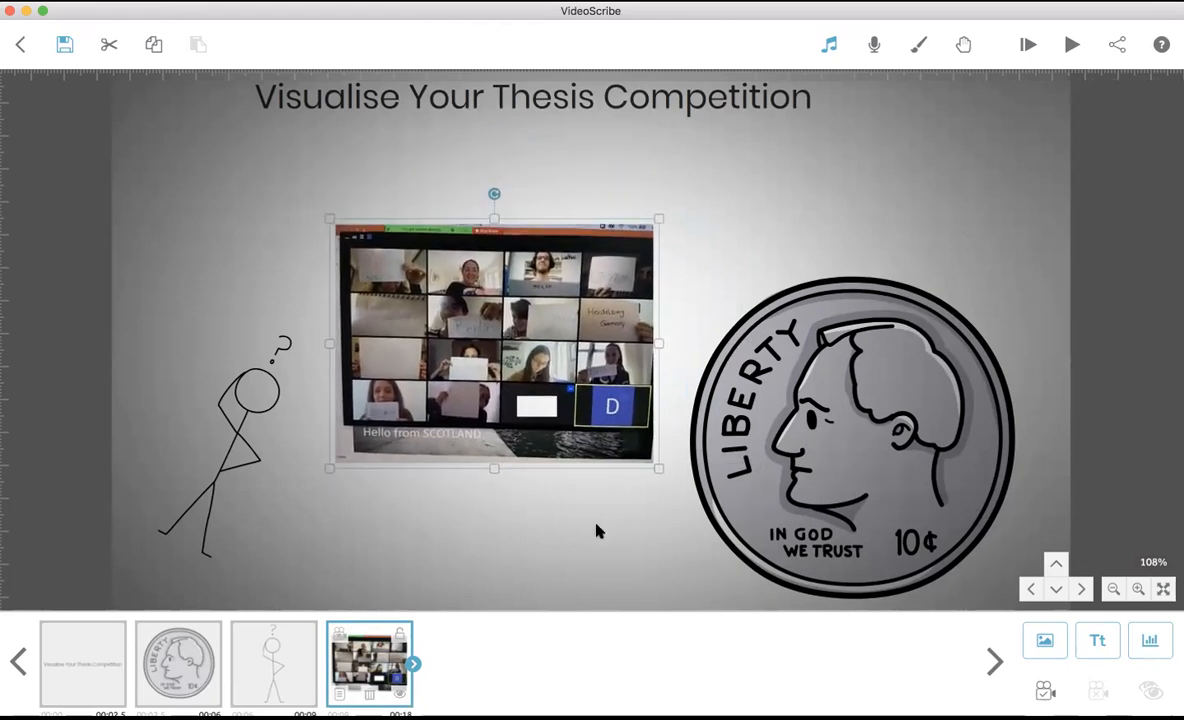
Move the video-call photo to an empty area of the canvas well to the right of the coin
click(431, 523)
scroll(402, 518, right, 5)
drag(721, 448, 458, 382)
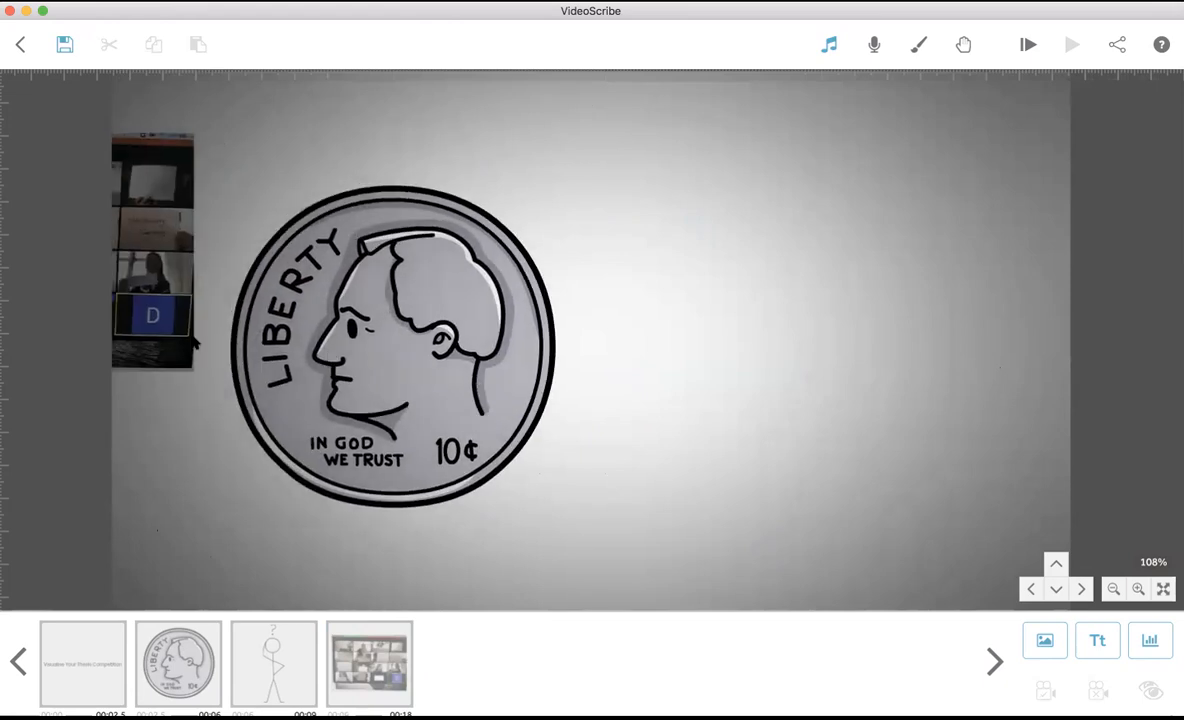
drag(155, 299, 1055, 450)
drag(581, 418, 189, 400)
drag(425, 401, 982, 364)
drag(670, 376, 194, 370)
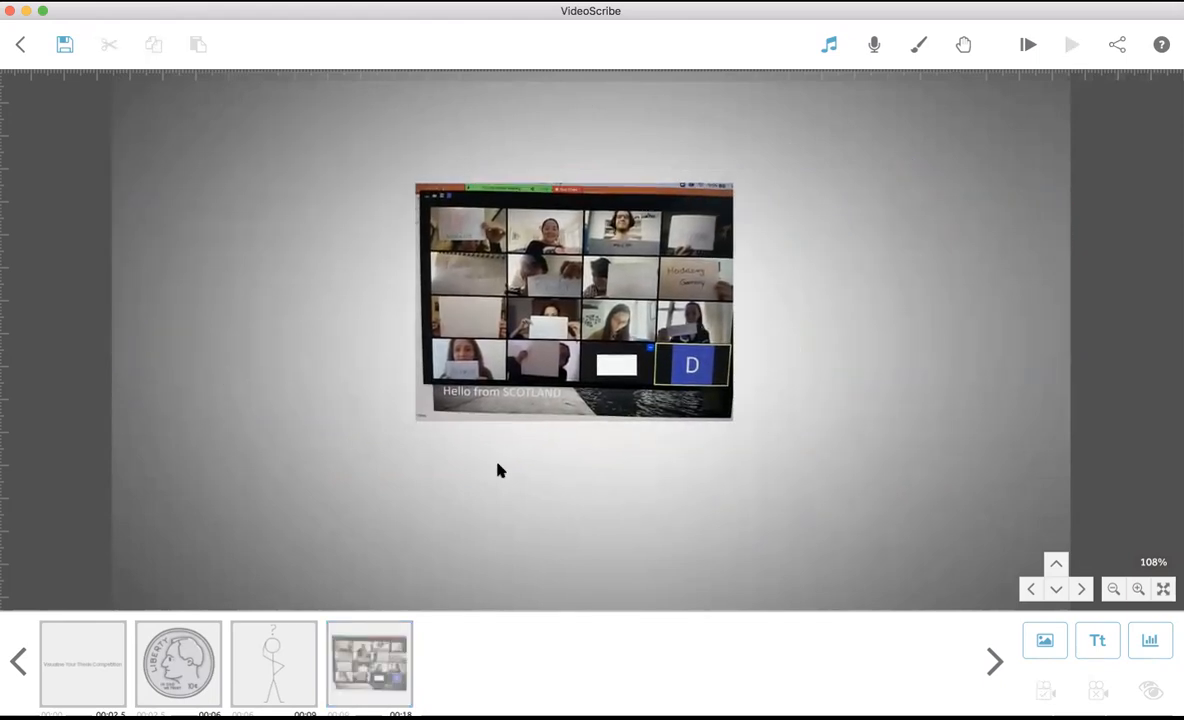
Try Fade In for the video-call photo, and set its drawing method to Move In with the Smooth effect
click(575, 346)
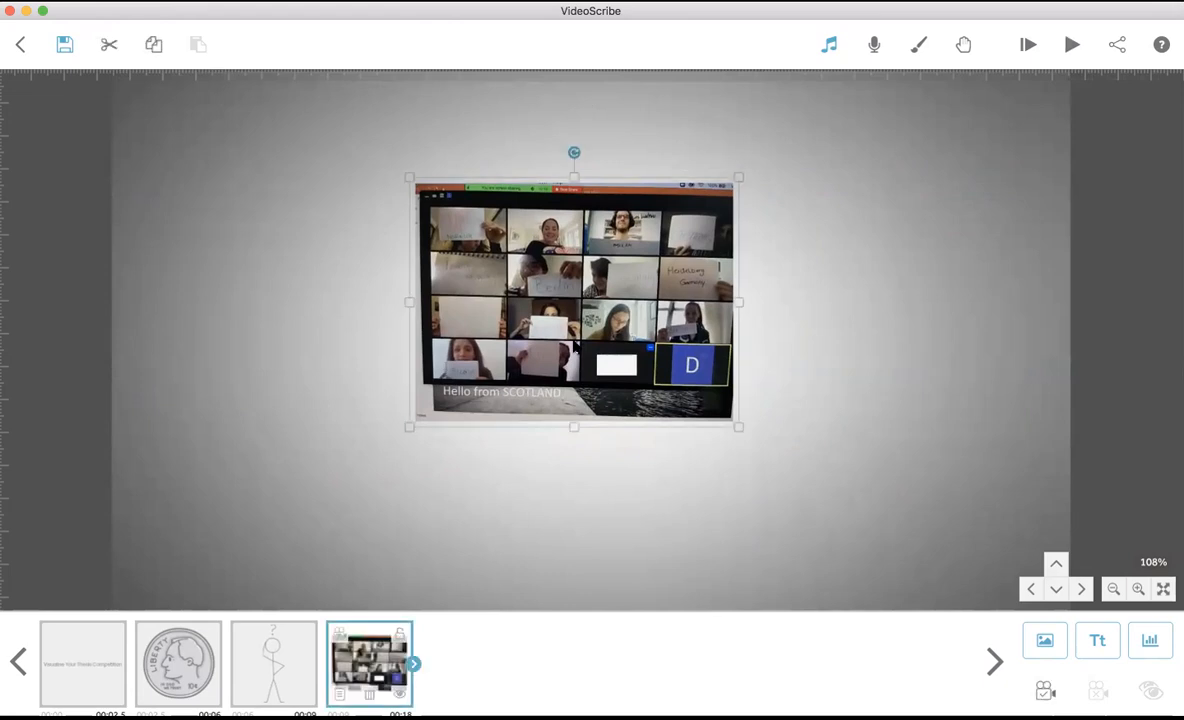
click(413, 664)
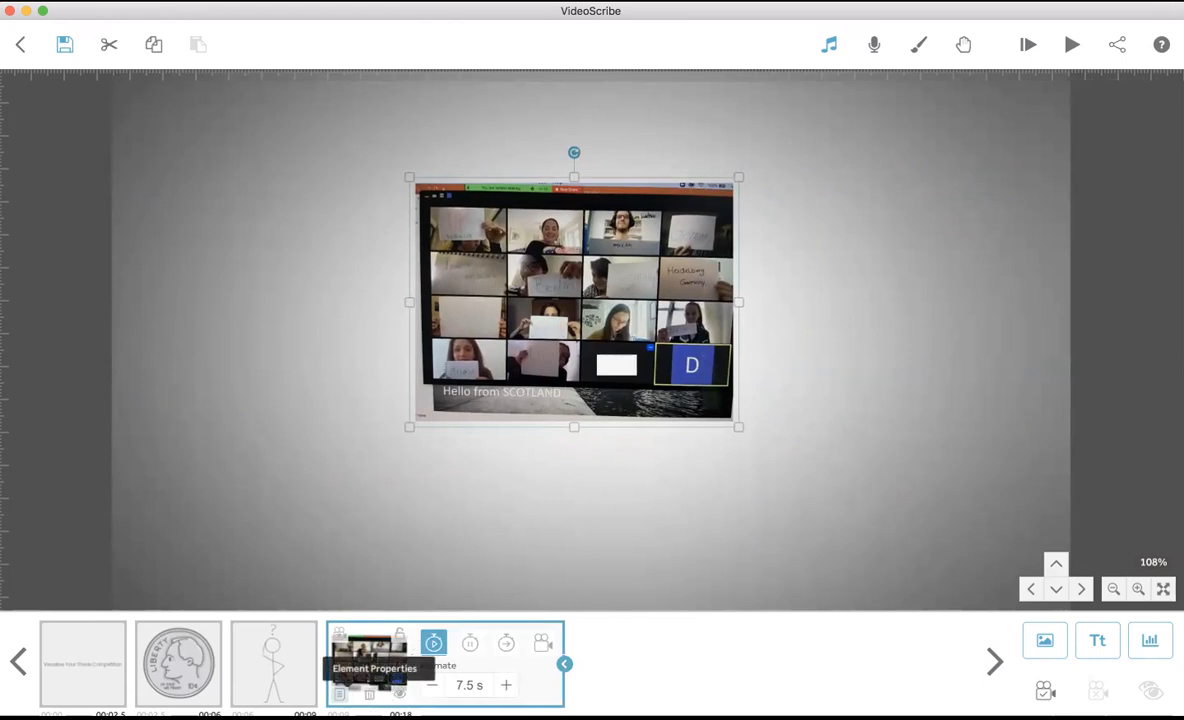
click(341, 640)
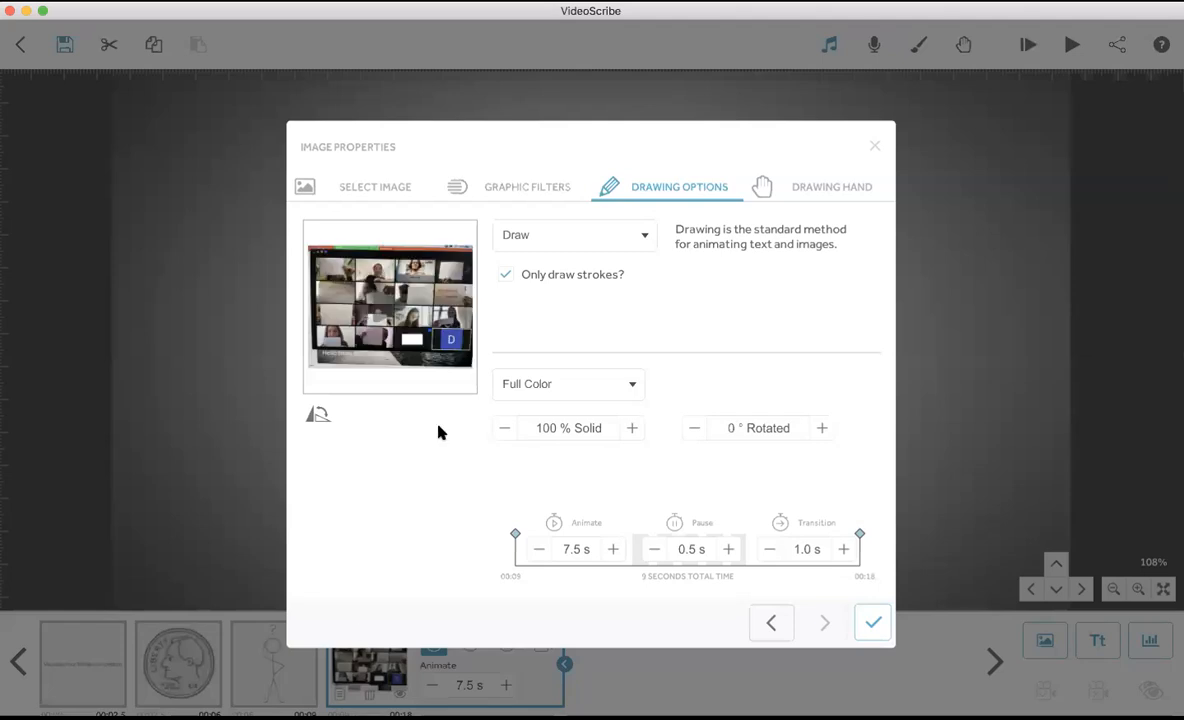
click(642, 237)
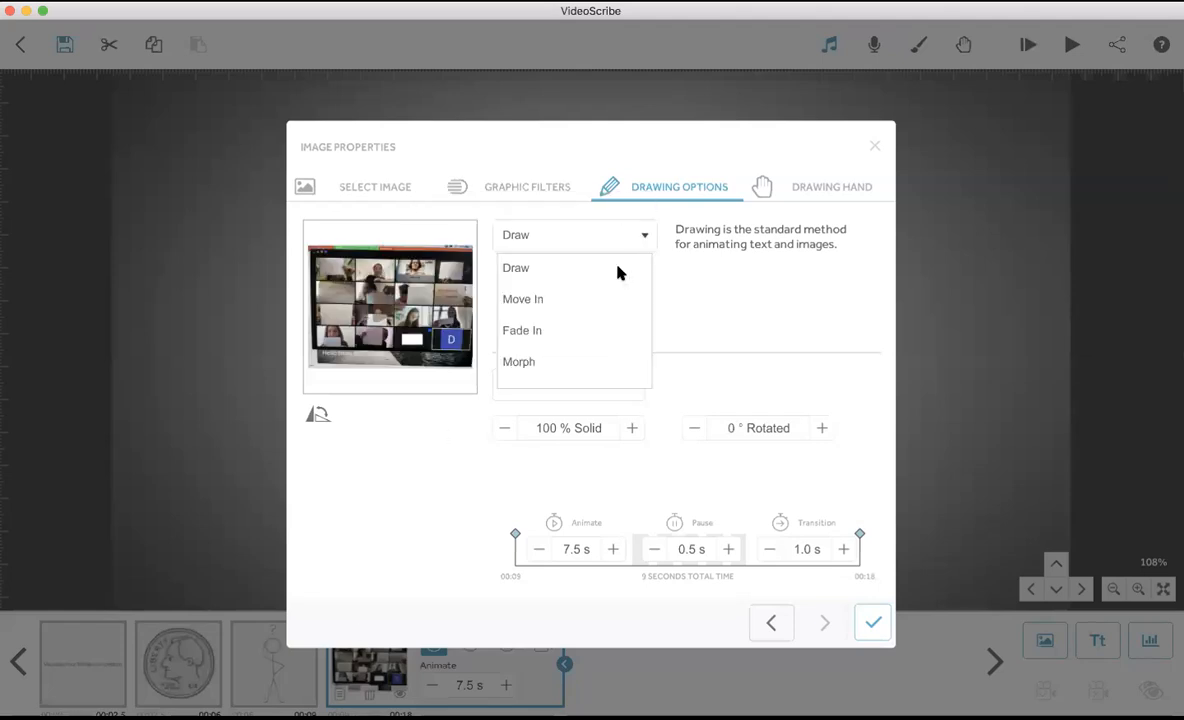
click(522, 330)
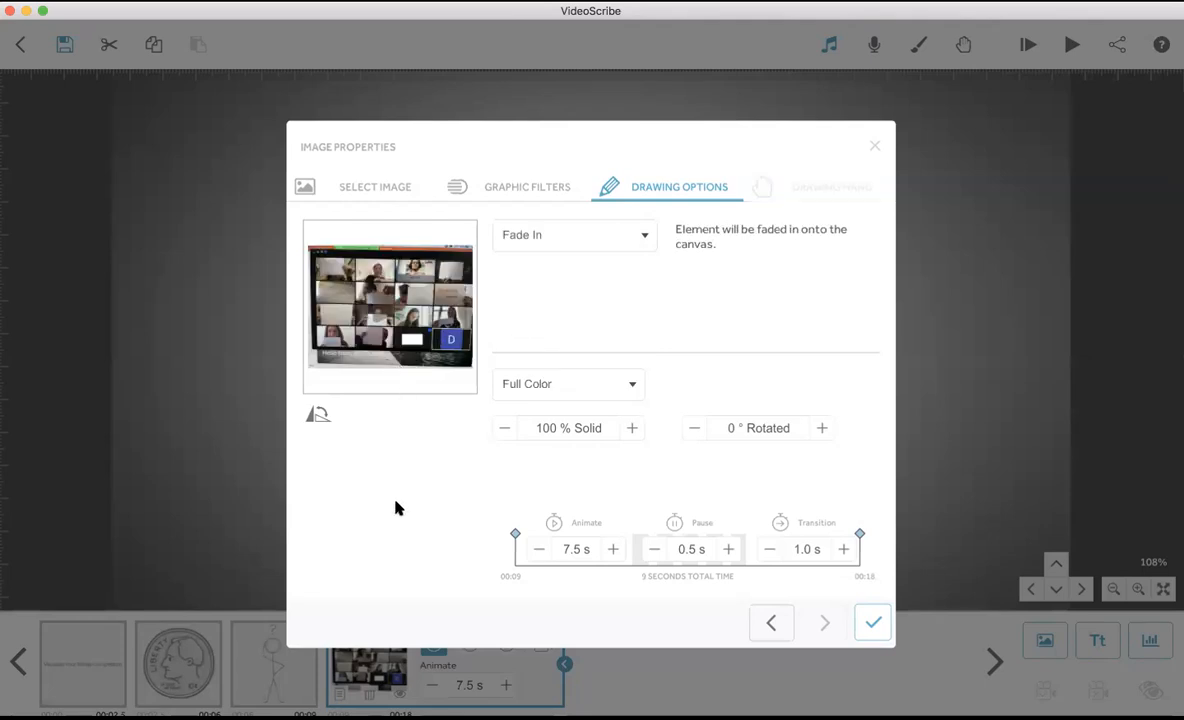
click(620, 234)
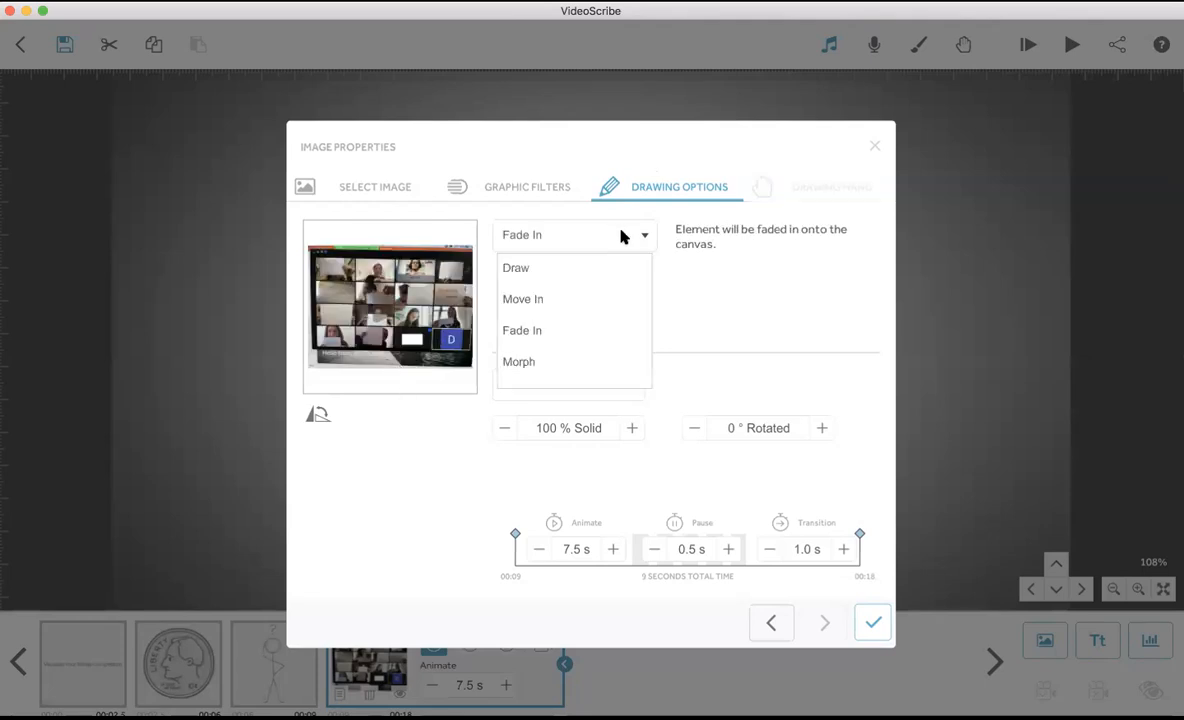
click(581, 301)
click(428, 334)
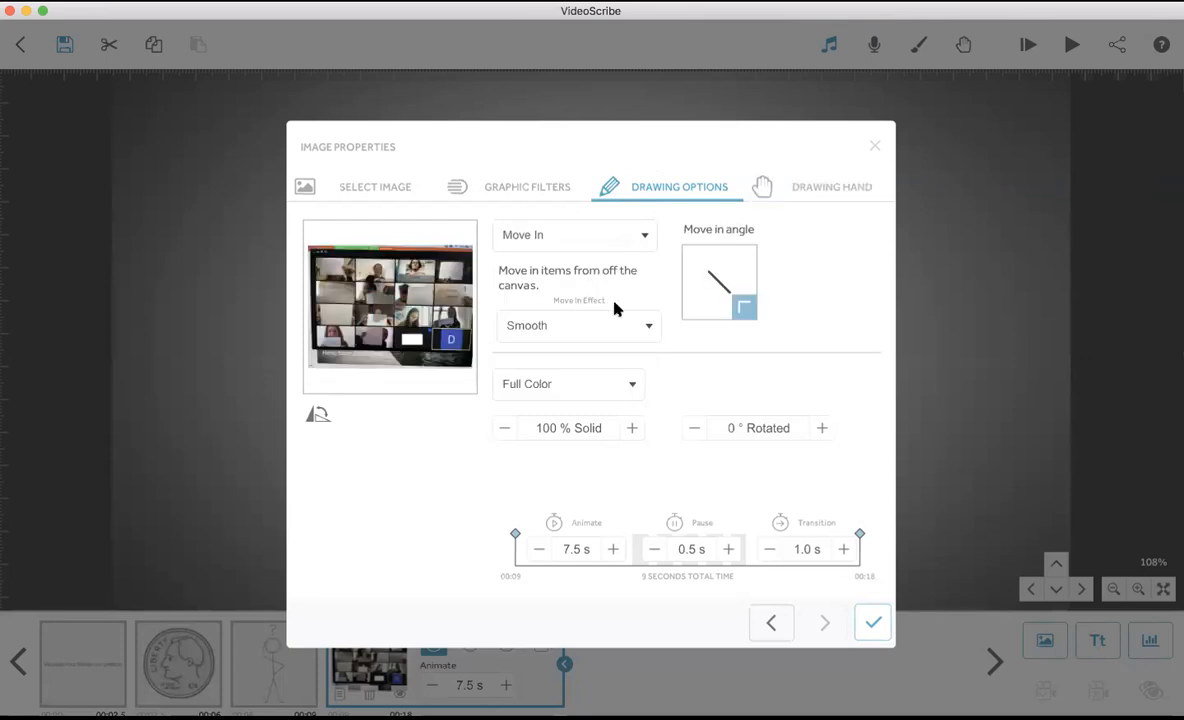
click(640, 330)
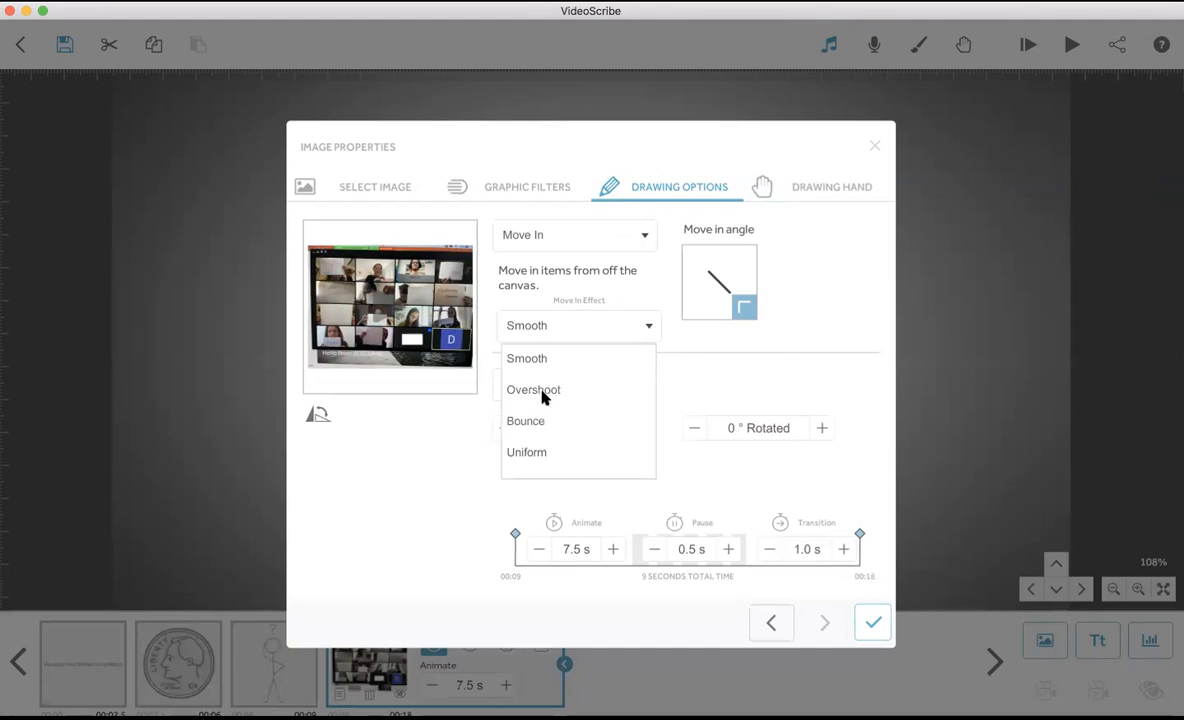
click(540, 359)
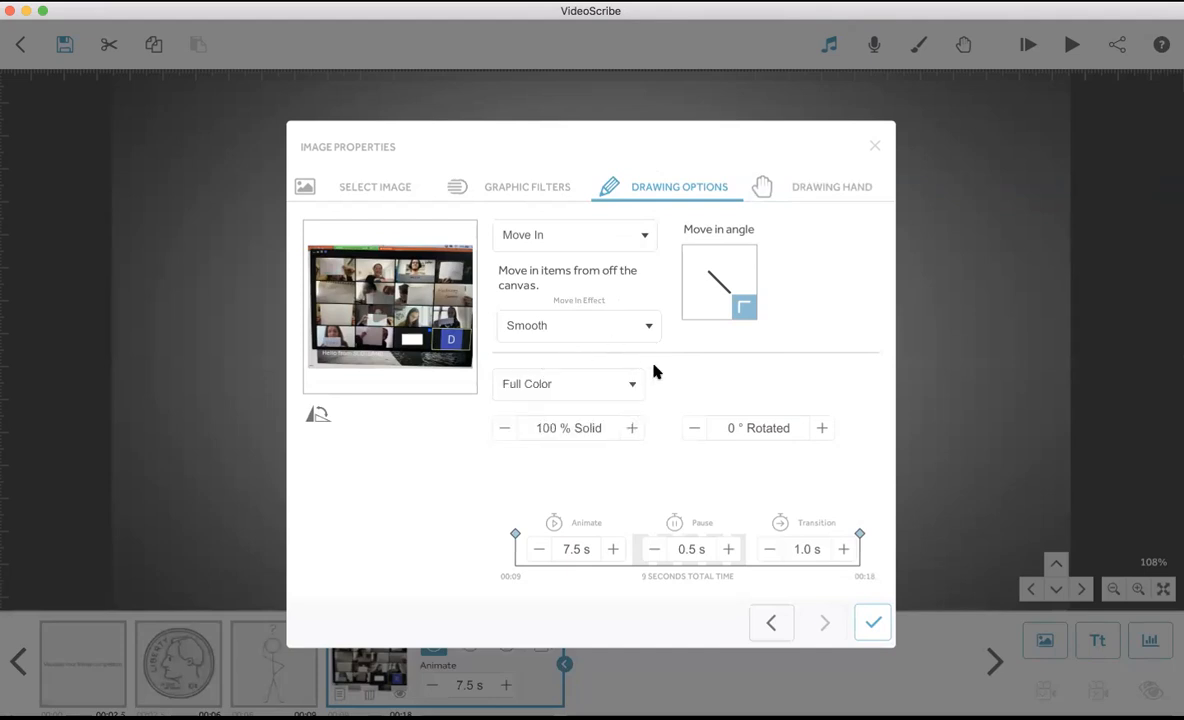
Make the video-call photo move in from the top with a 0.5 s animate time, and play the scribe from that element
click(718, 260)
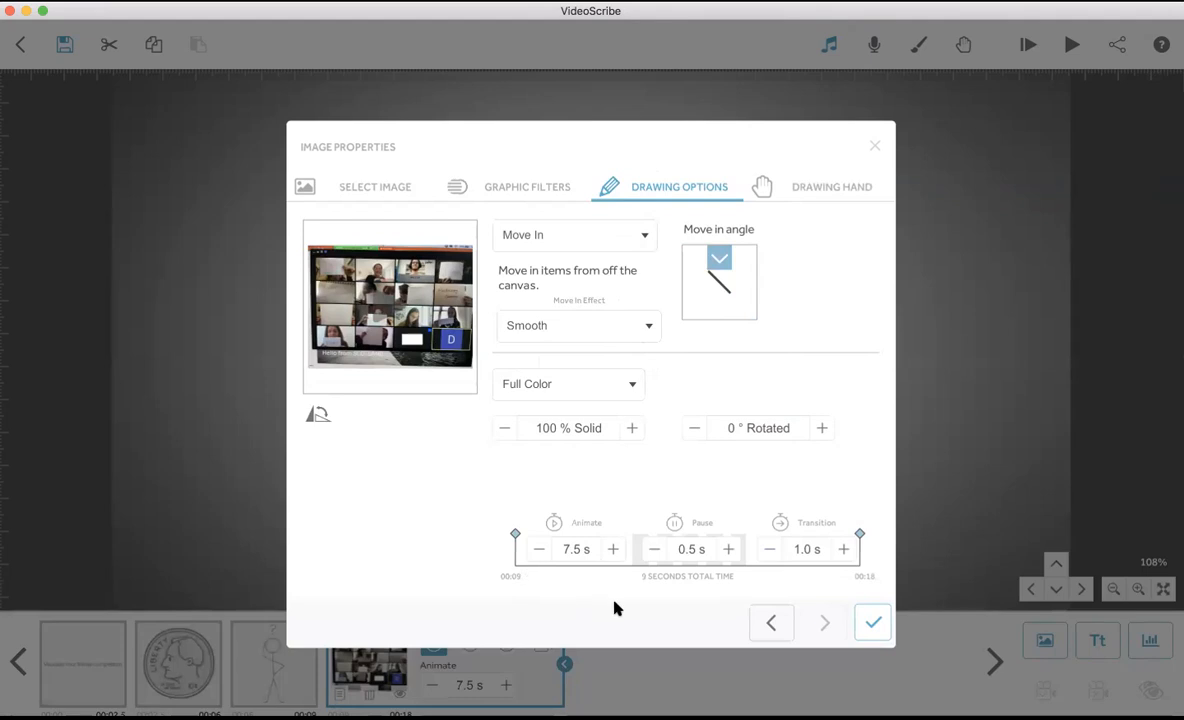
scroll(537, 549, down, 10)
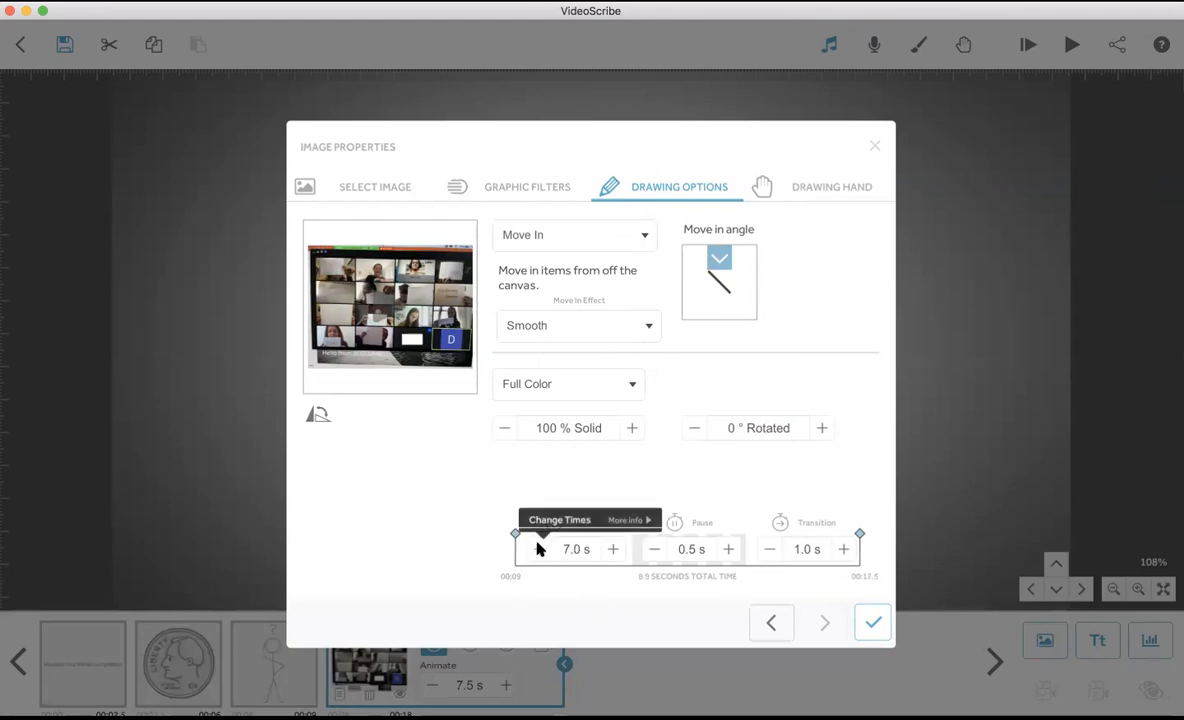
scroll(538, 548, down, 5)
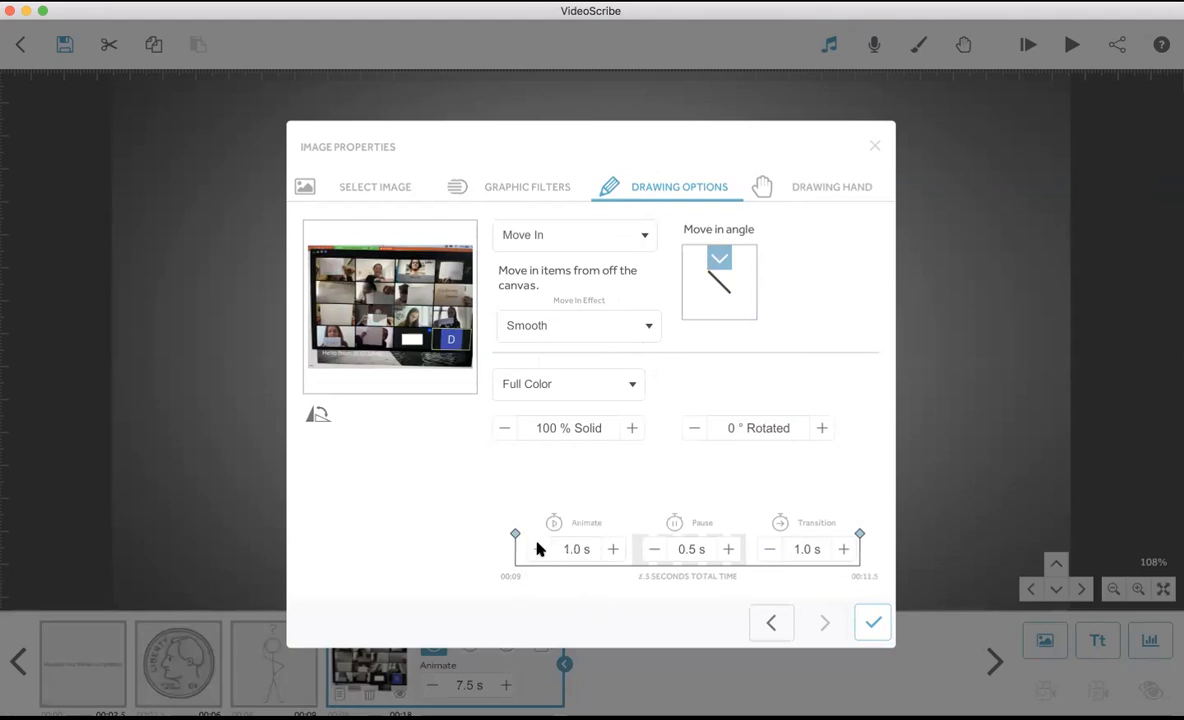
click(613, 549)
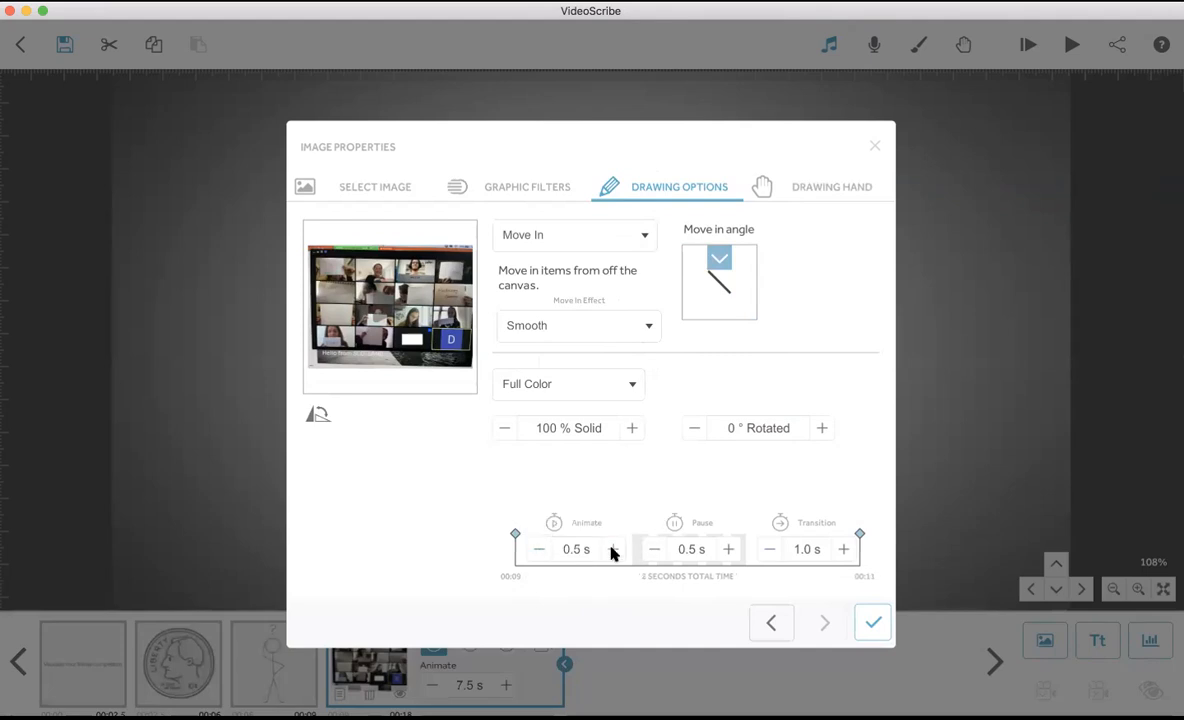
click(876, 624)
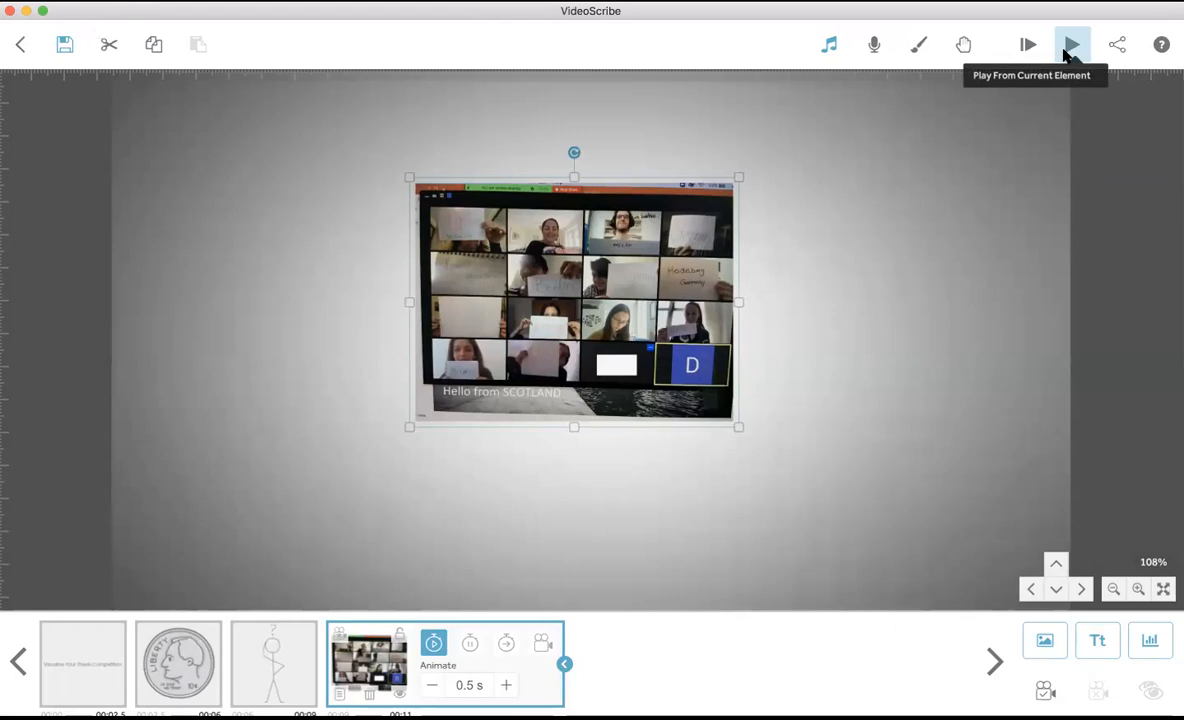
click(1066, 52)
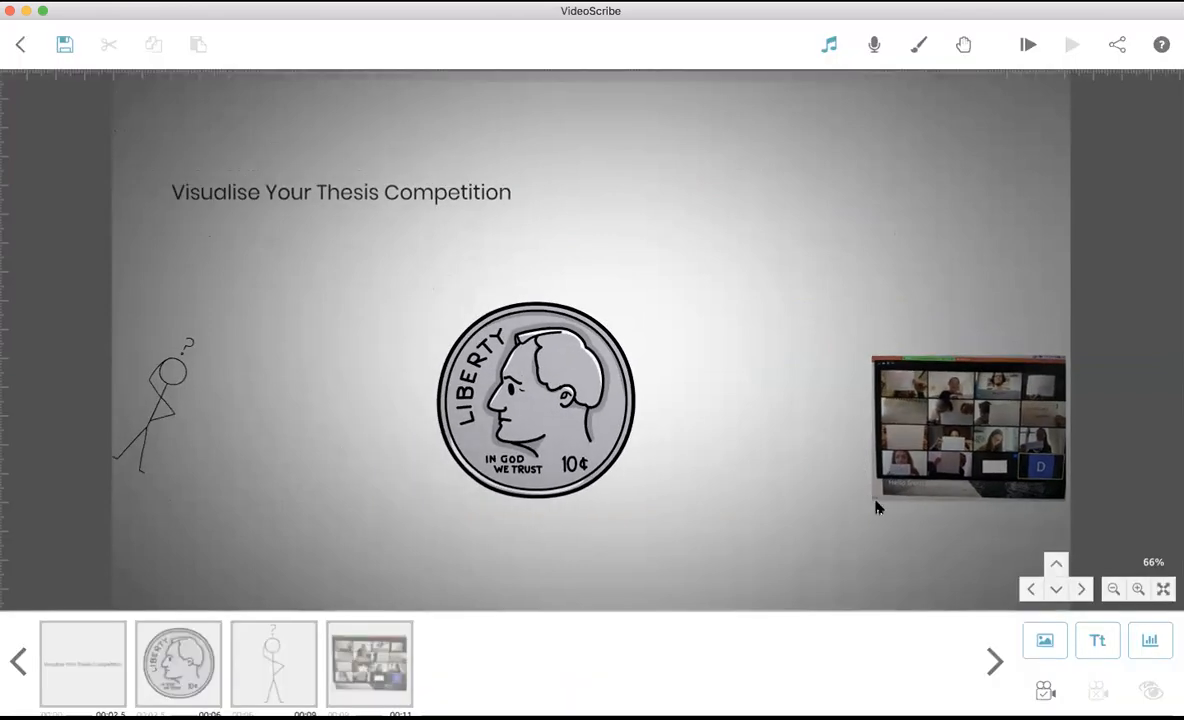
Set the drawing hand of the video-call photo to No Hand
click(370, 650)
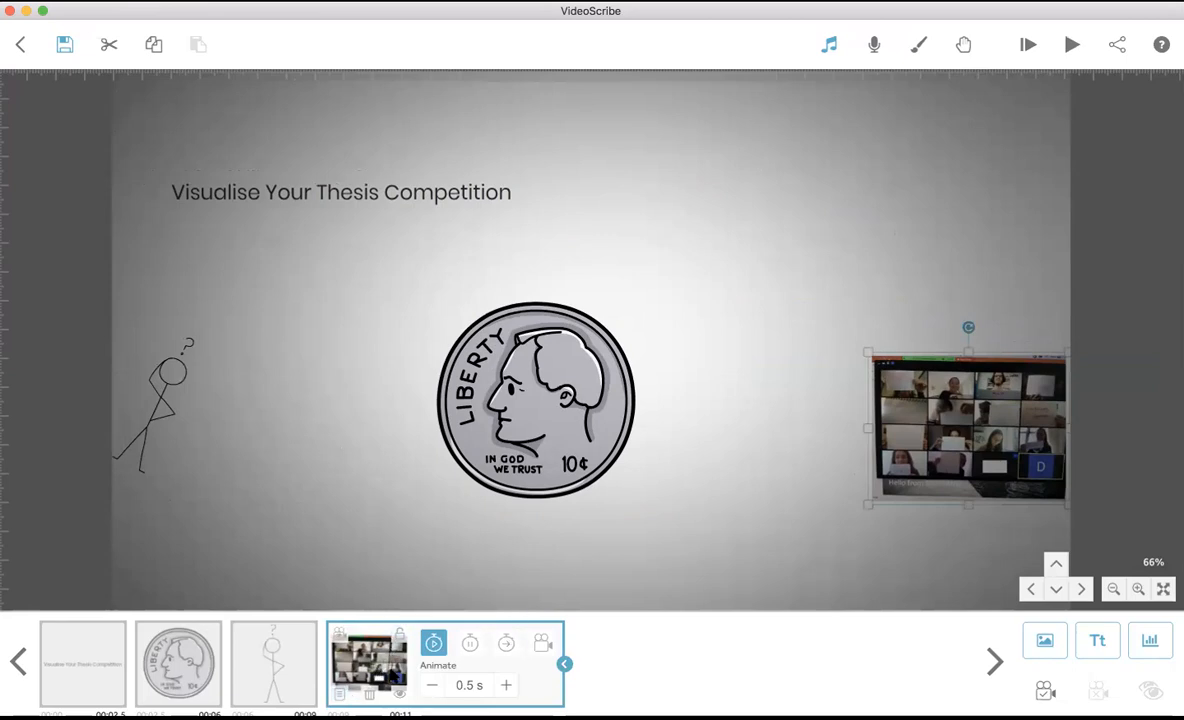
click(339, 692)
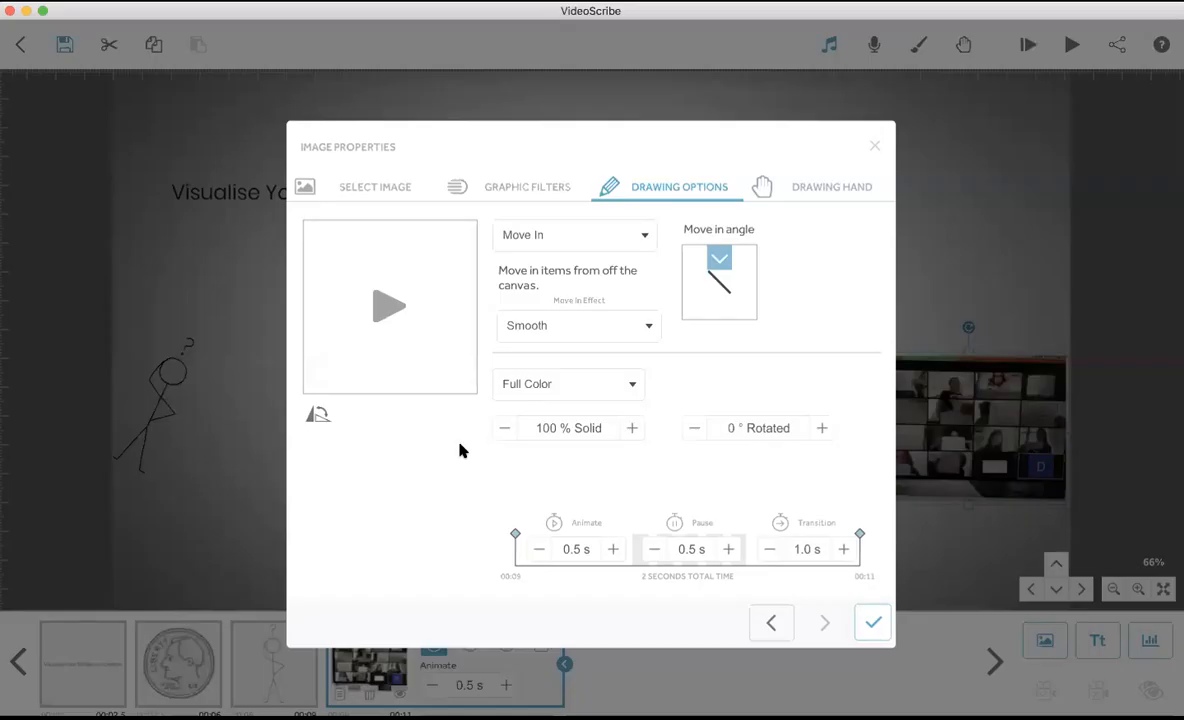
click(800, 197)
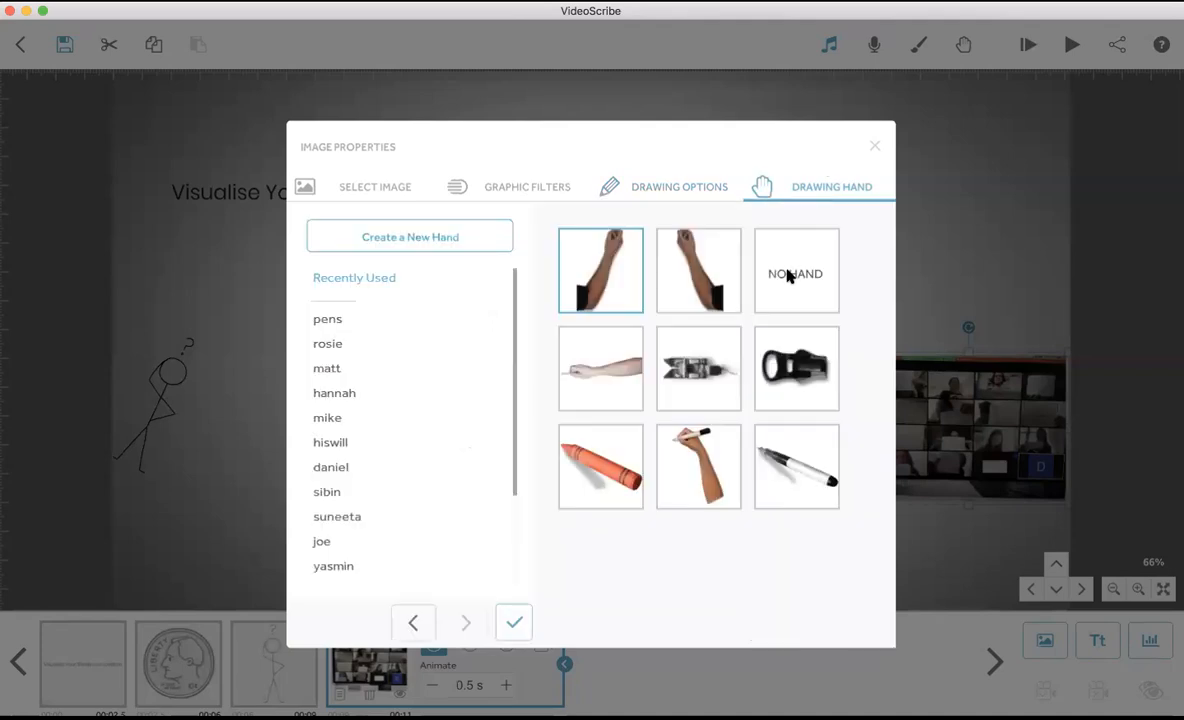
click(819, 369)
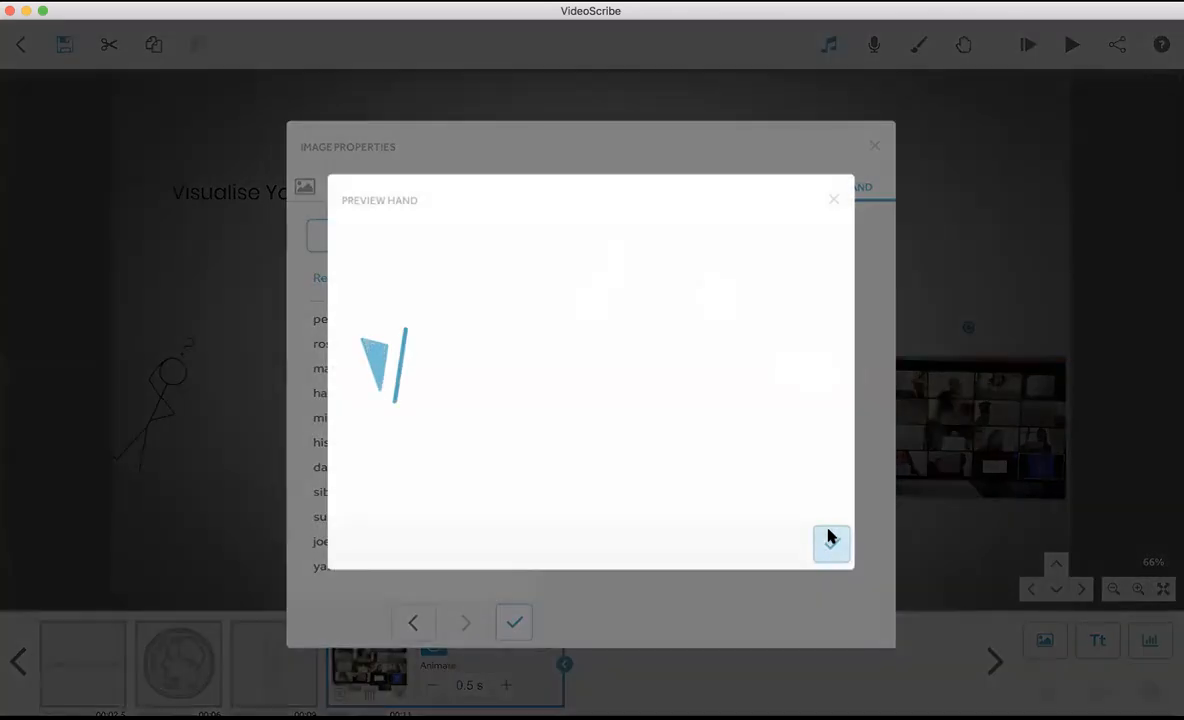
click(827, 541)
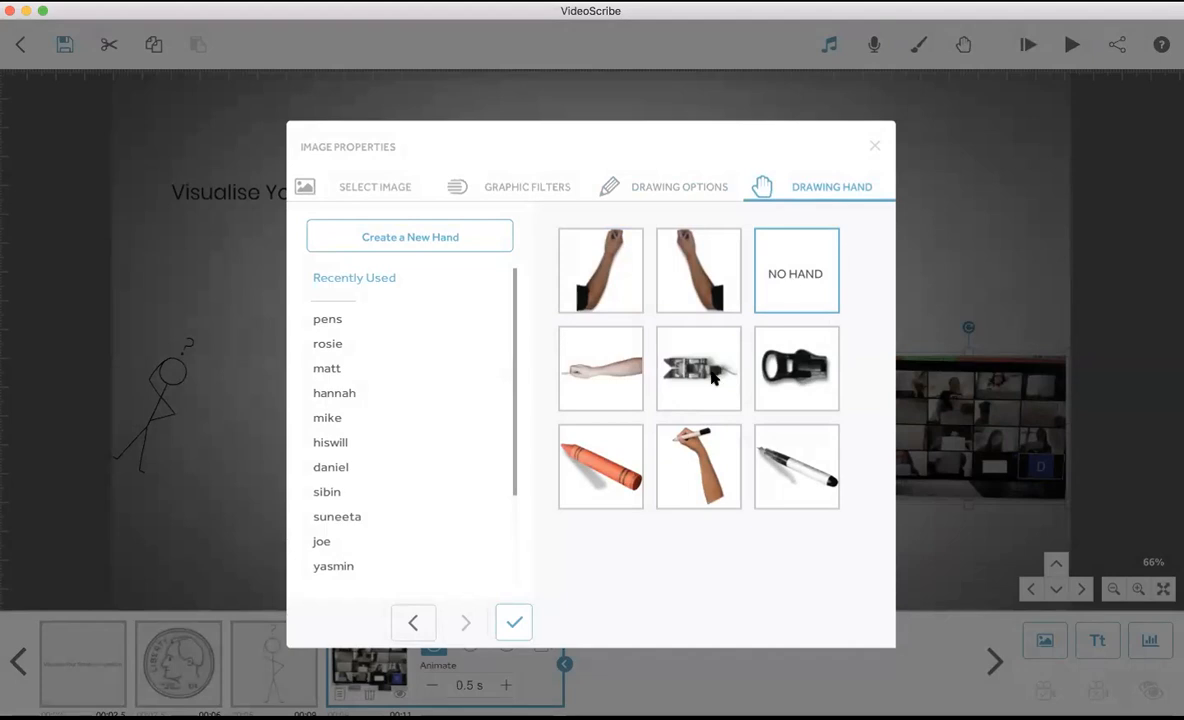
click(518, 620)
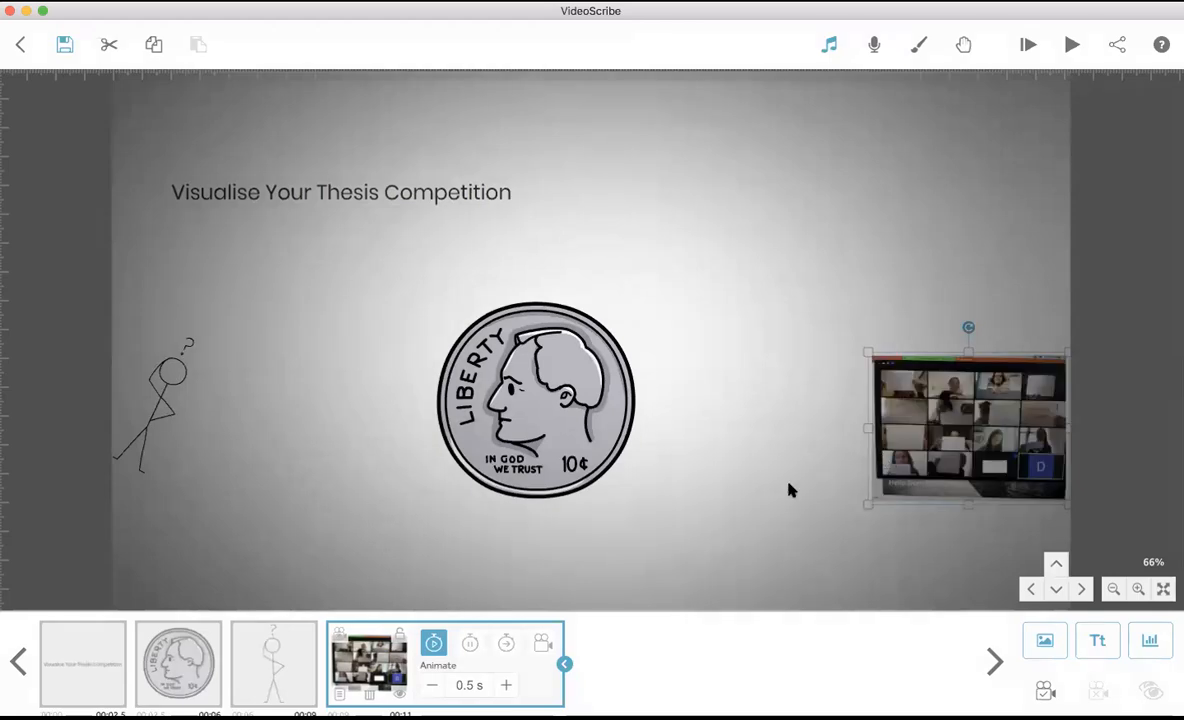
View the camera position stored for the video-call photo using its camera settings
click(789, 489)
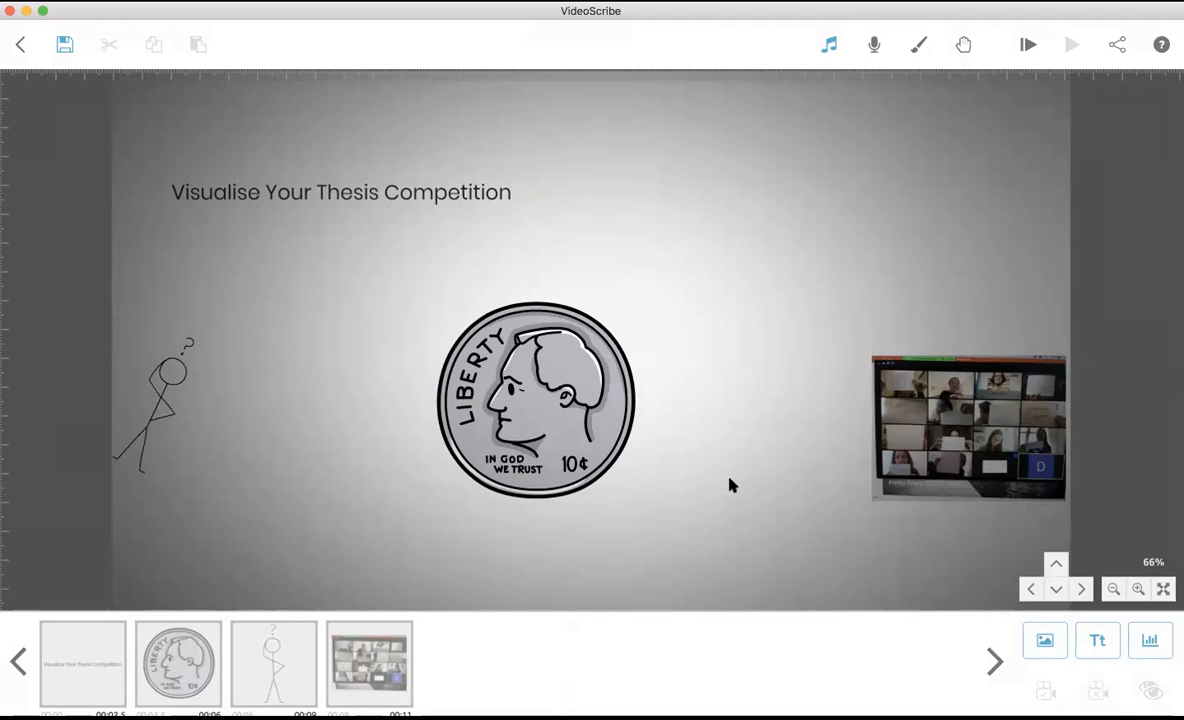
scroll(797, 511, down, 2)
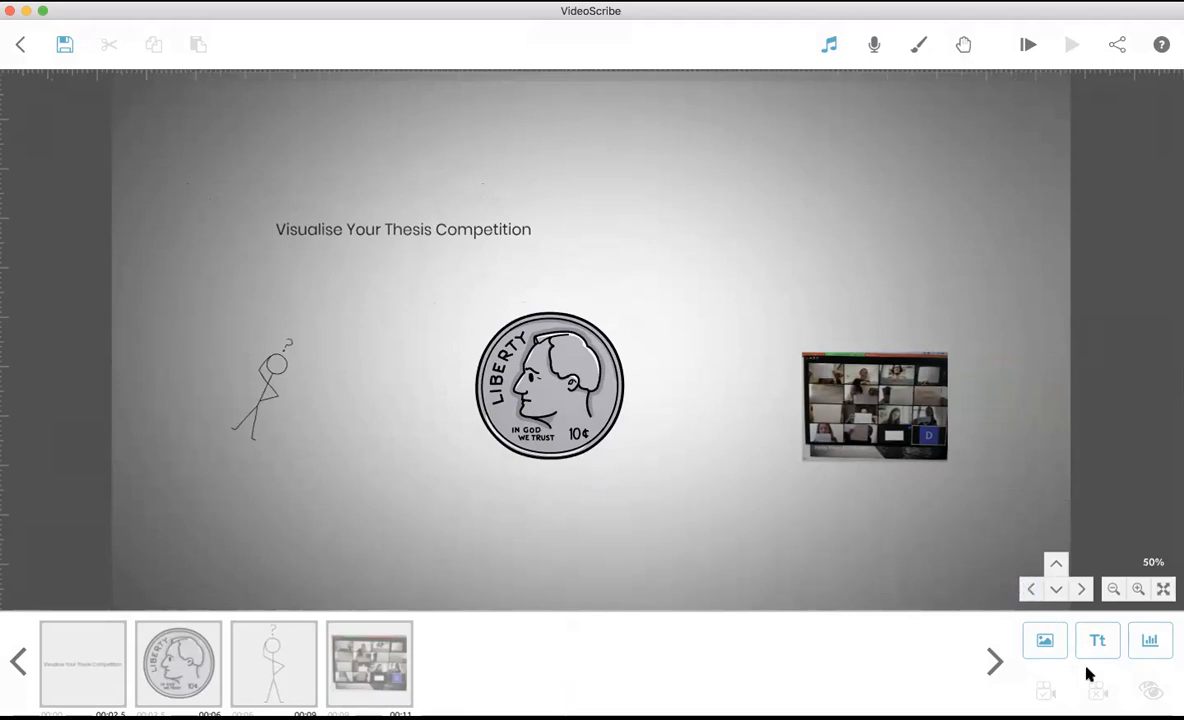
click(343, 662)
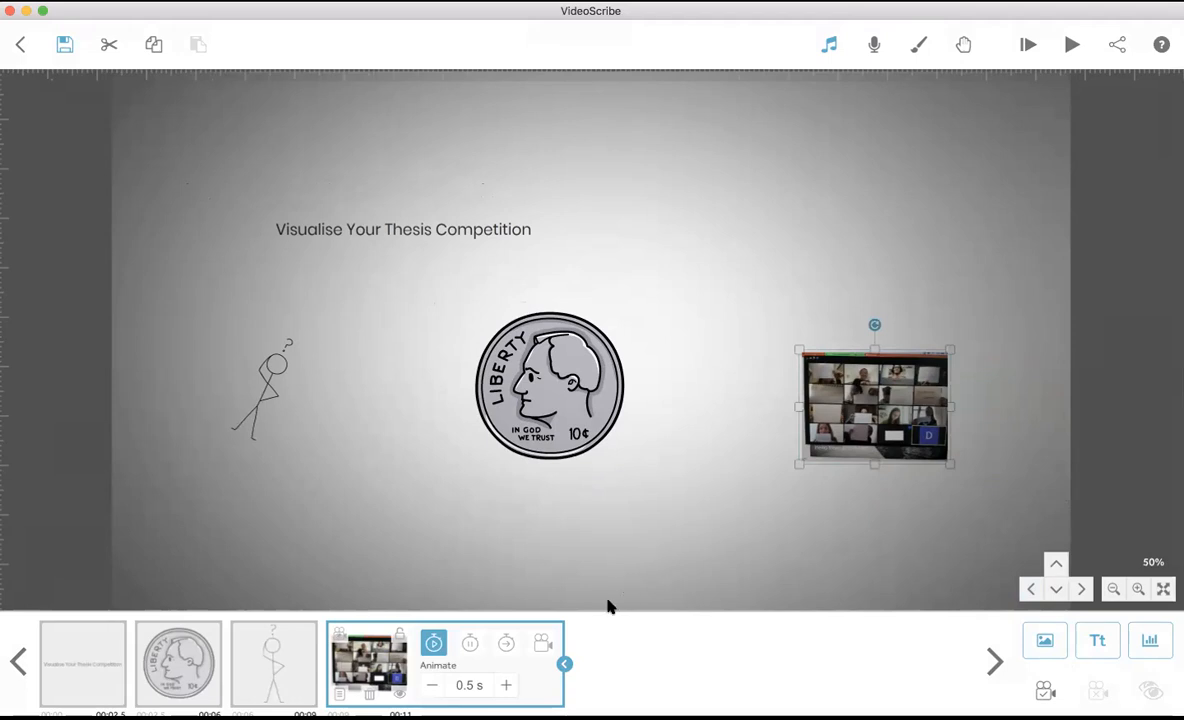
click(542, 644)
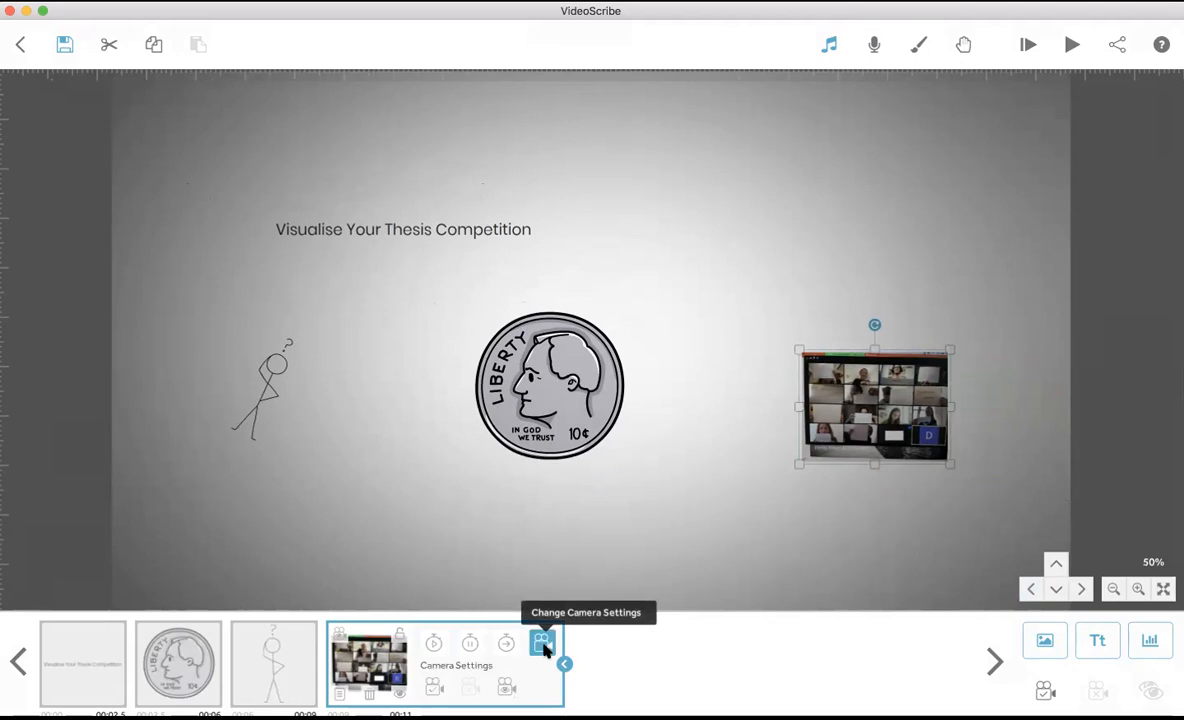
click(505, 688)
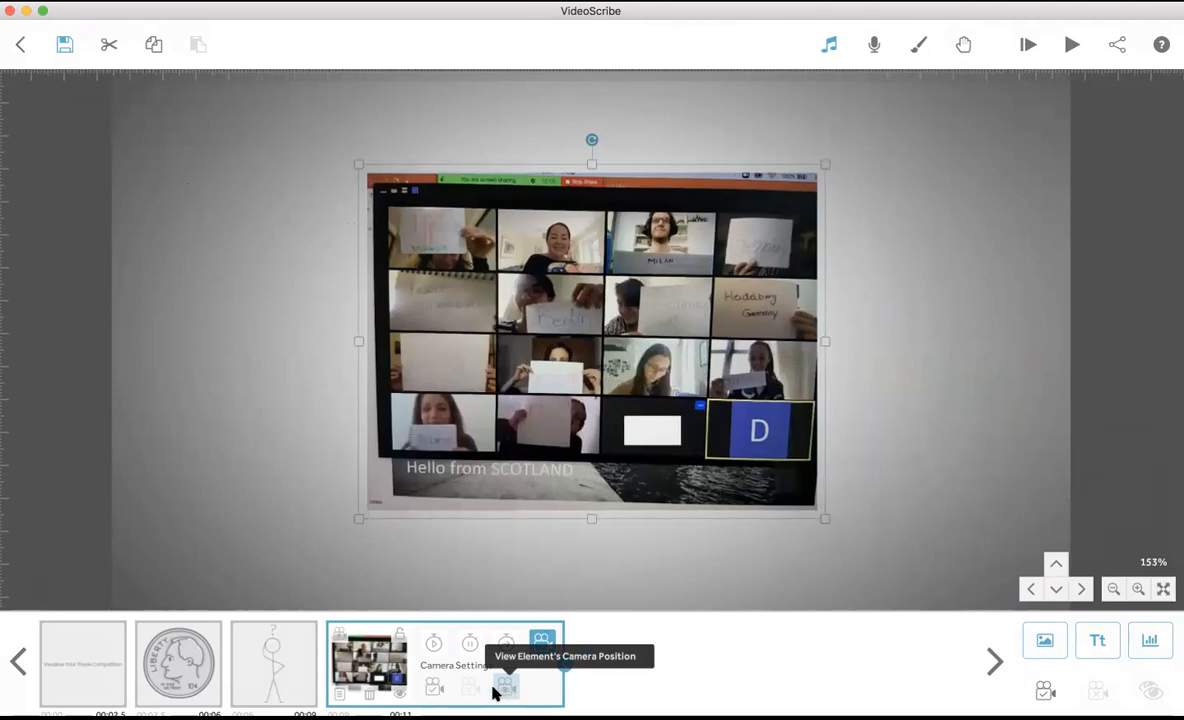
click(647, 570)
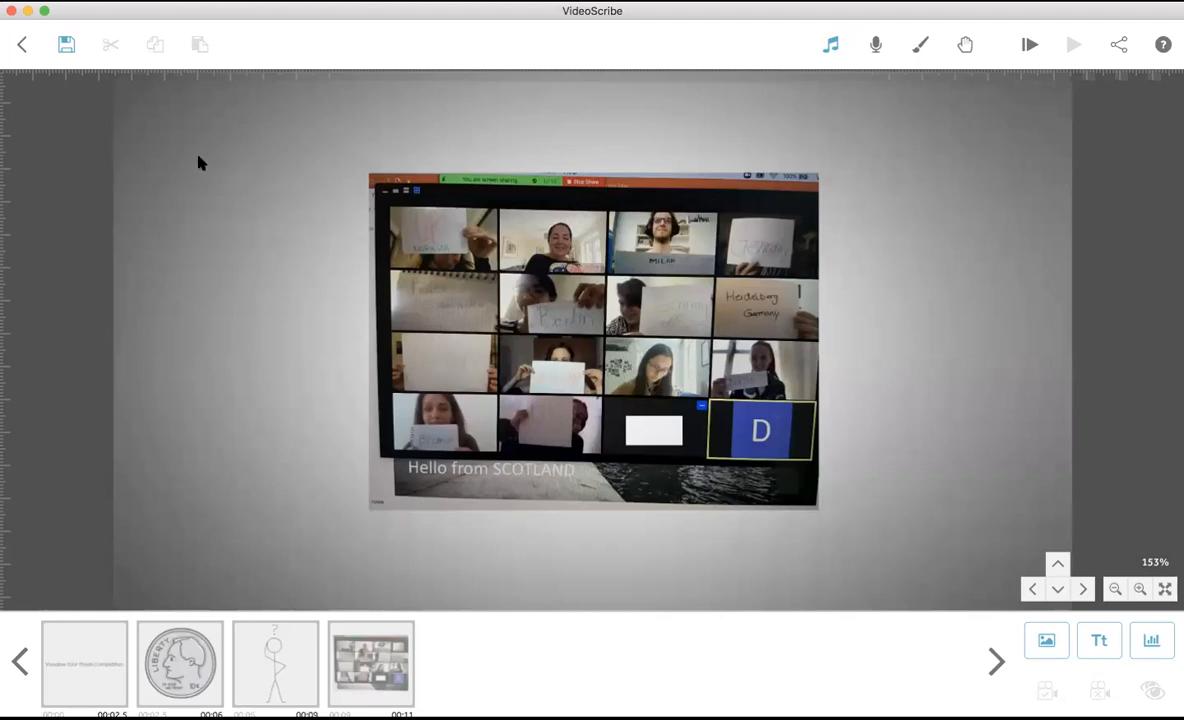
Save the scribe as "VYT Demo" in the All Scribes folder, and save it once more under the same name
click(67, 45)
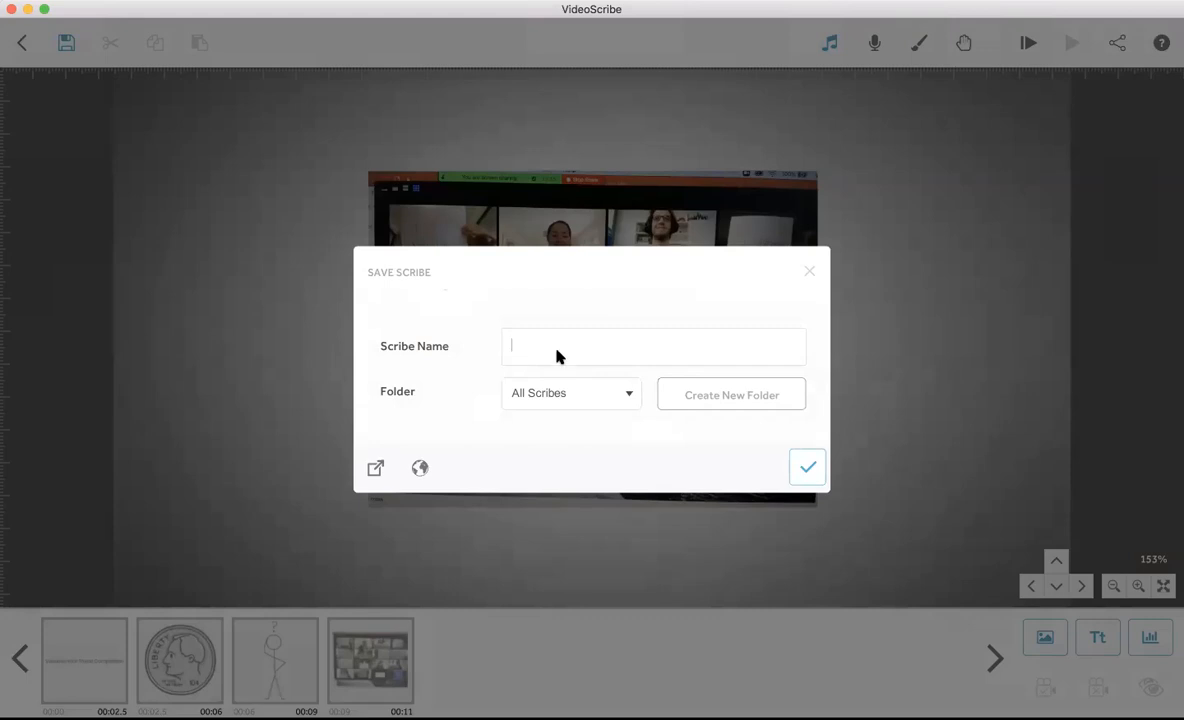
text(VYT Demo)
click(808, 468)
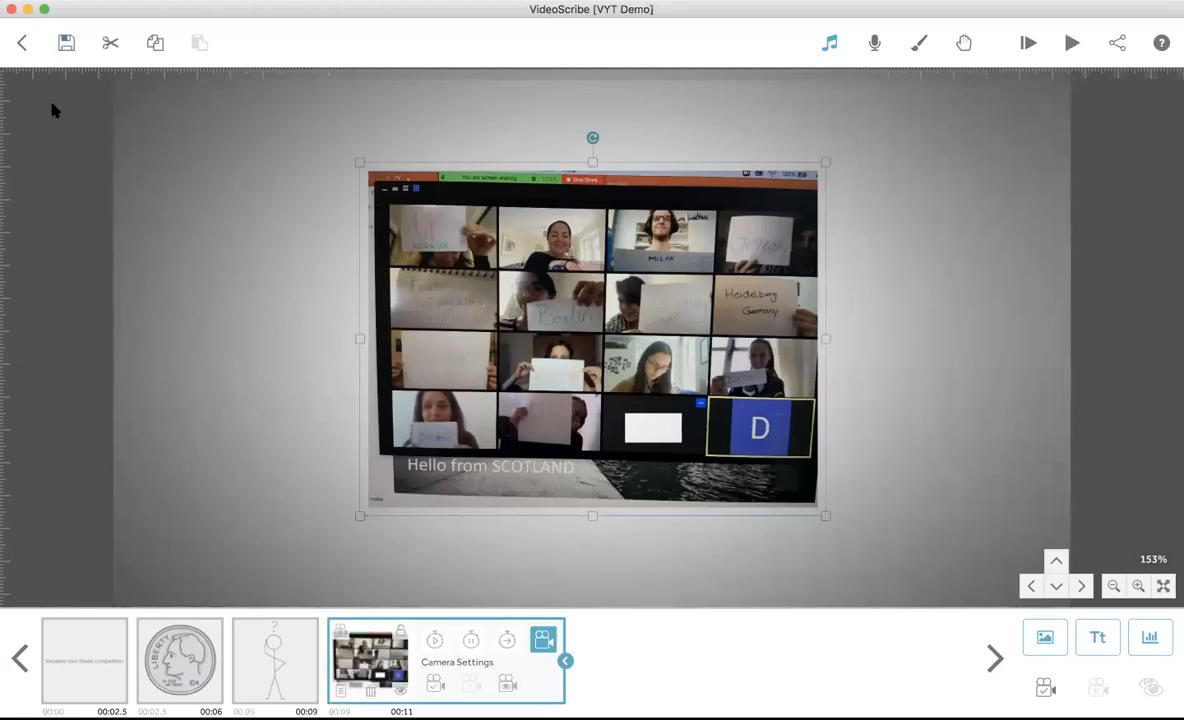
click(62, 44)
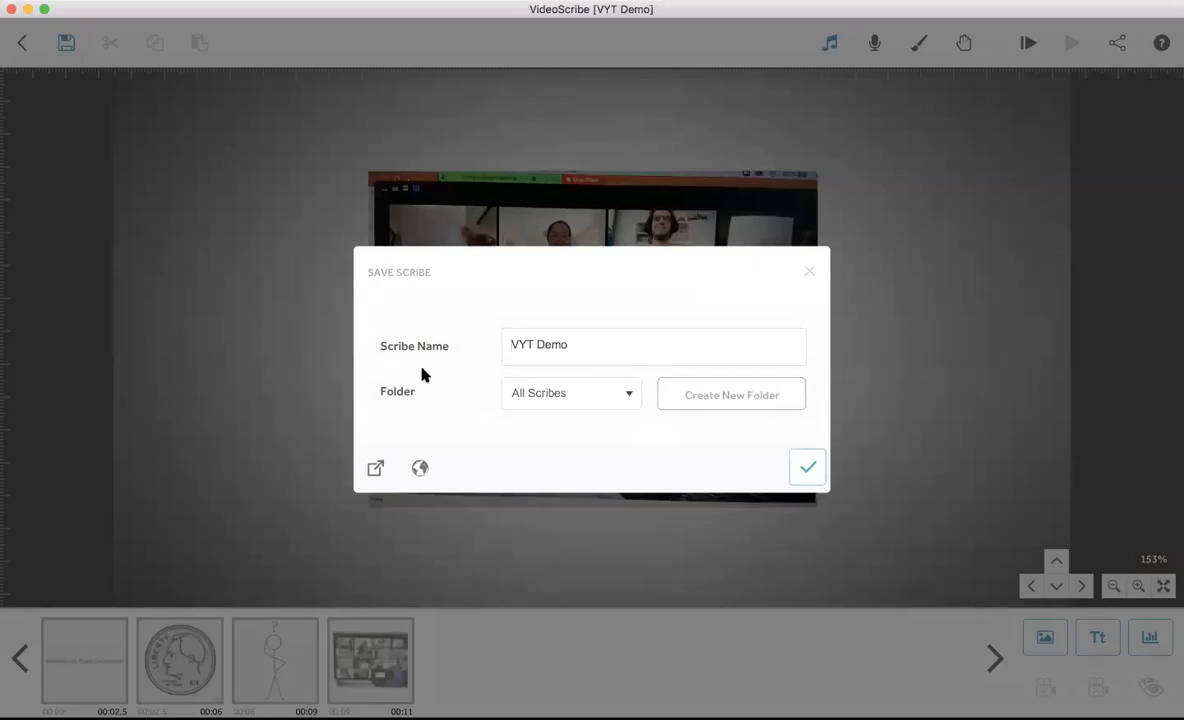
click(808, 470)
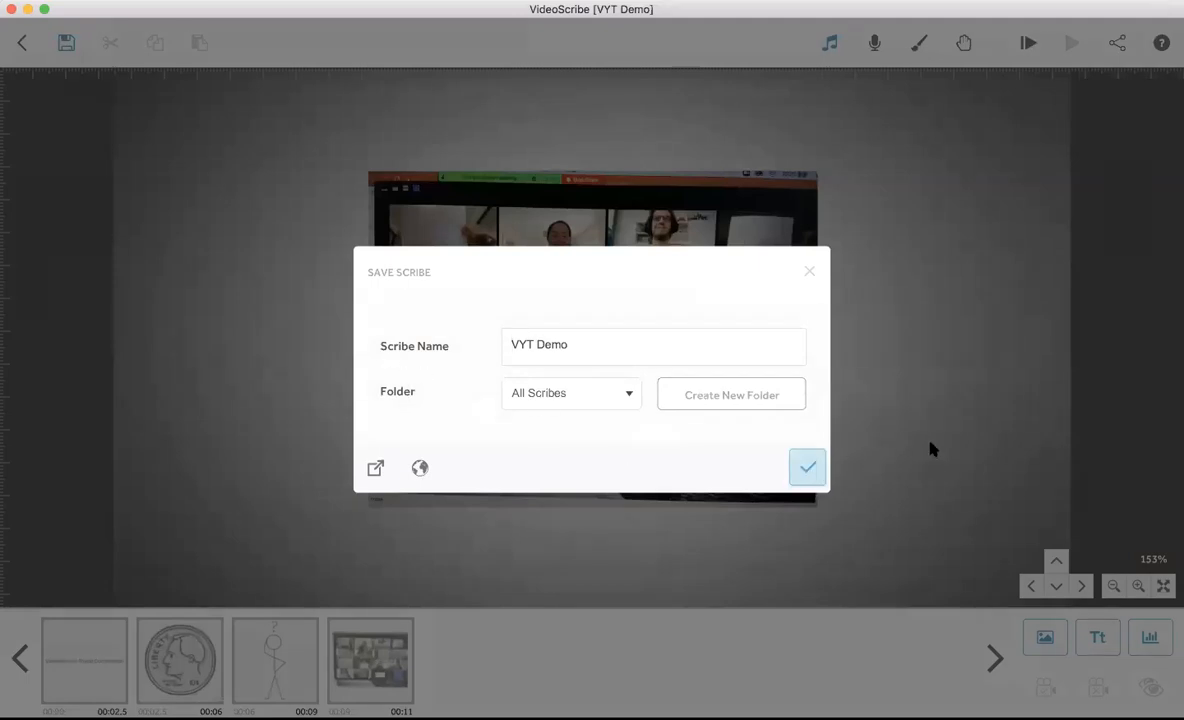
Open the share and download options for the scribe
click(1119, 45)
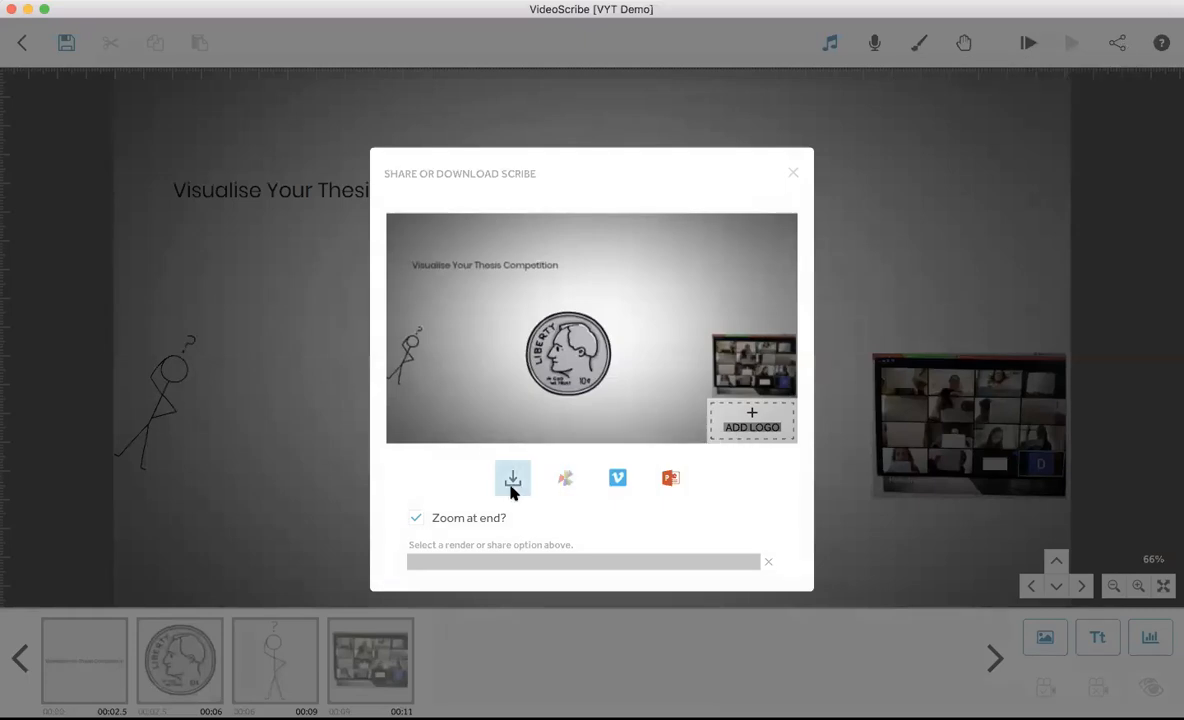